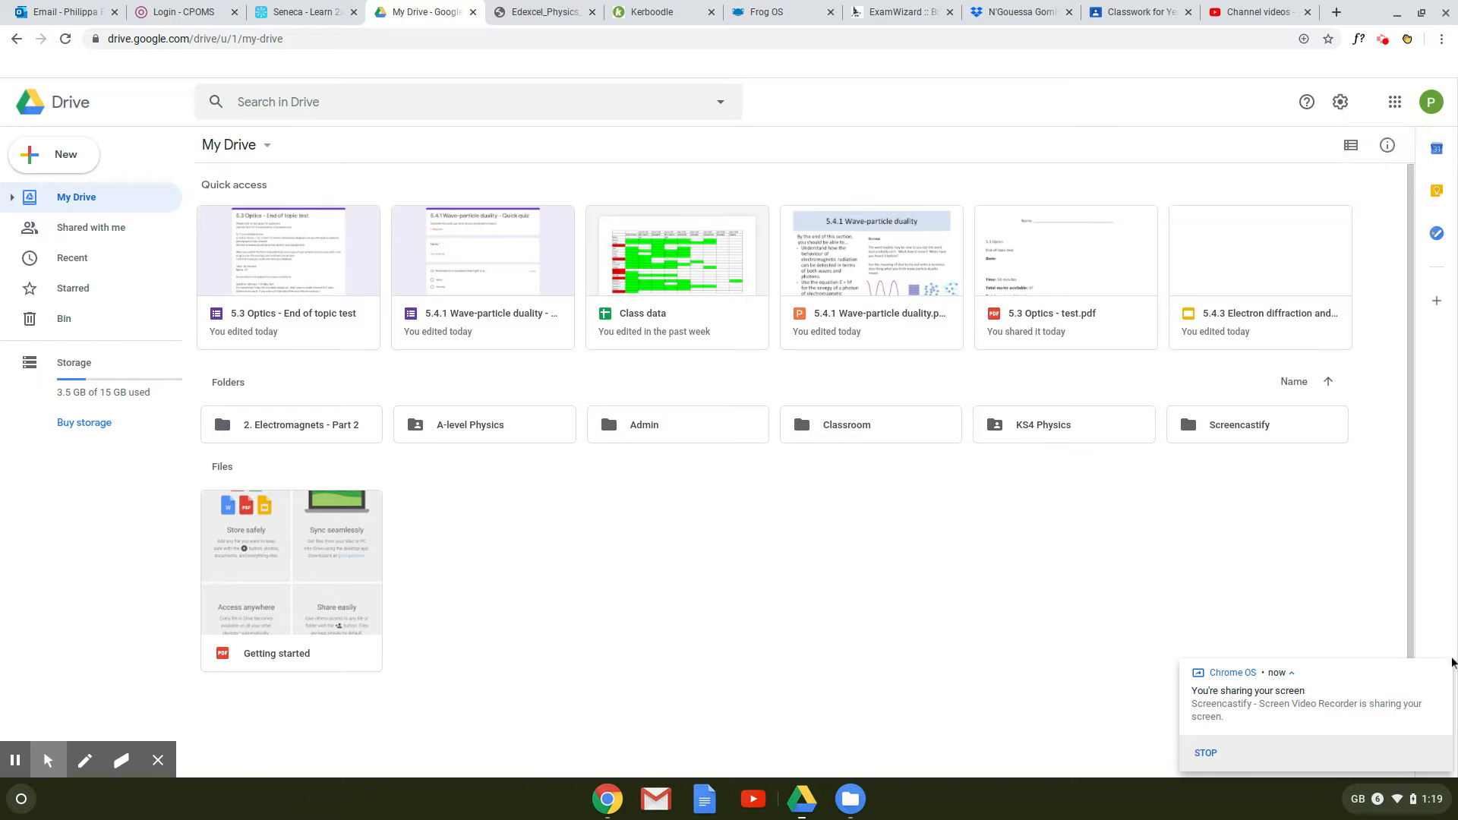
Step: Dismiss the screen-sharing notification and create a new blank Google Form from My Drive
{"action": "left_click", "coordinate": [1442, 674]}
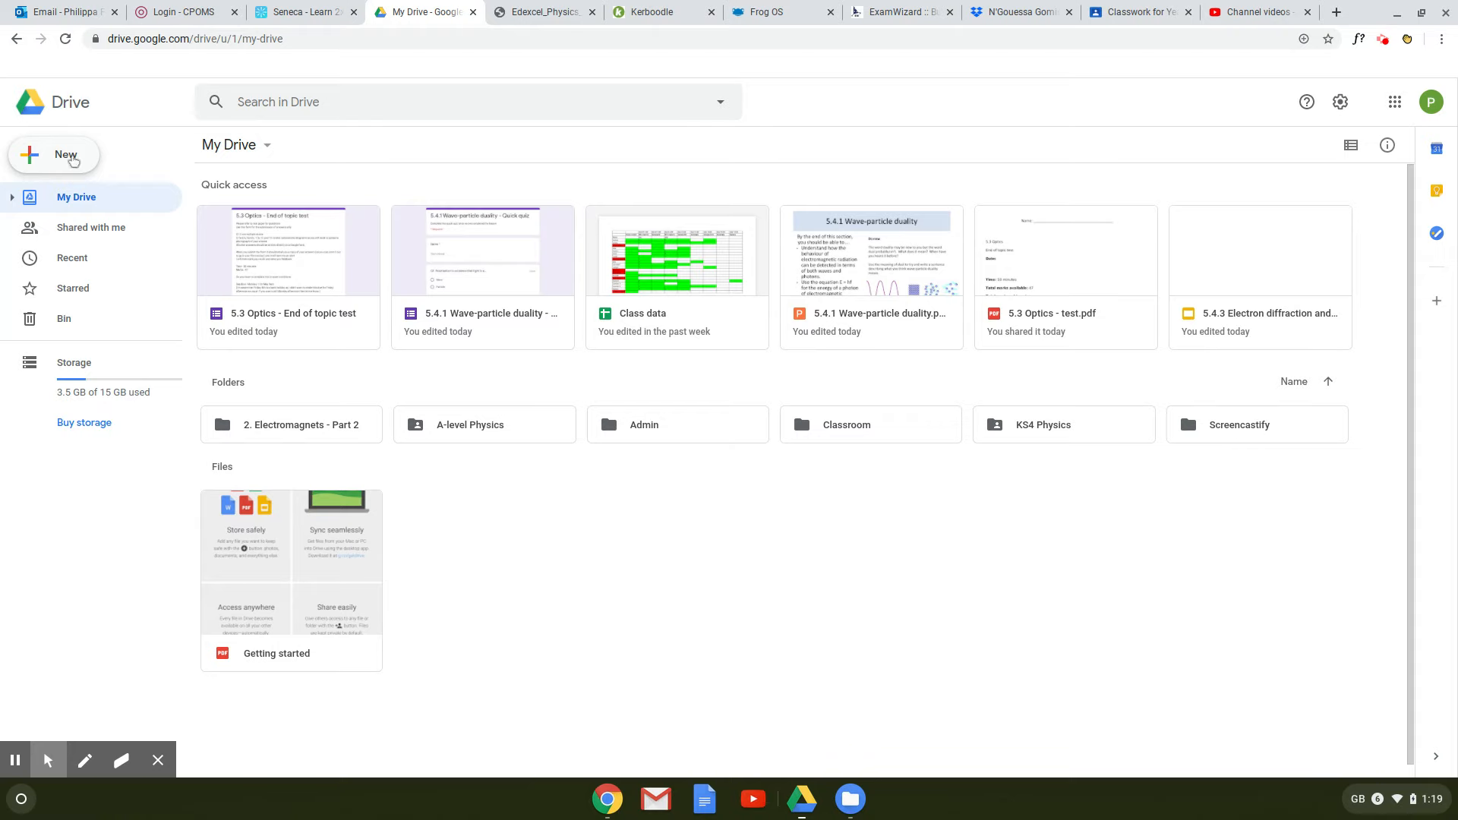
{"action": "left_click", "coordinate": [55, 154]}
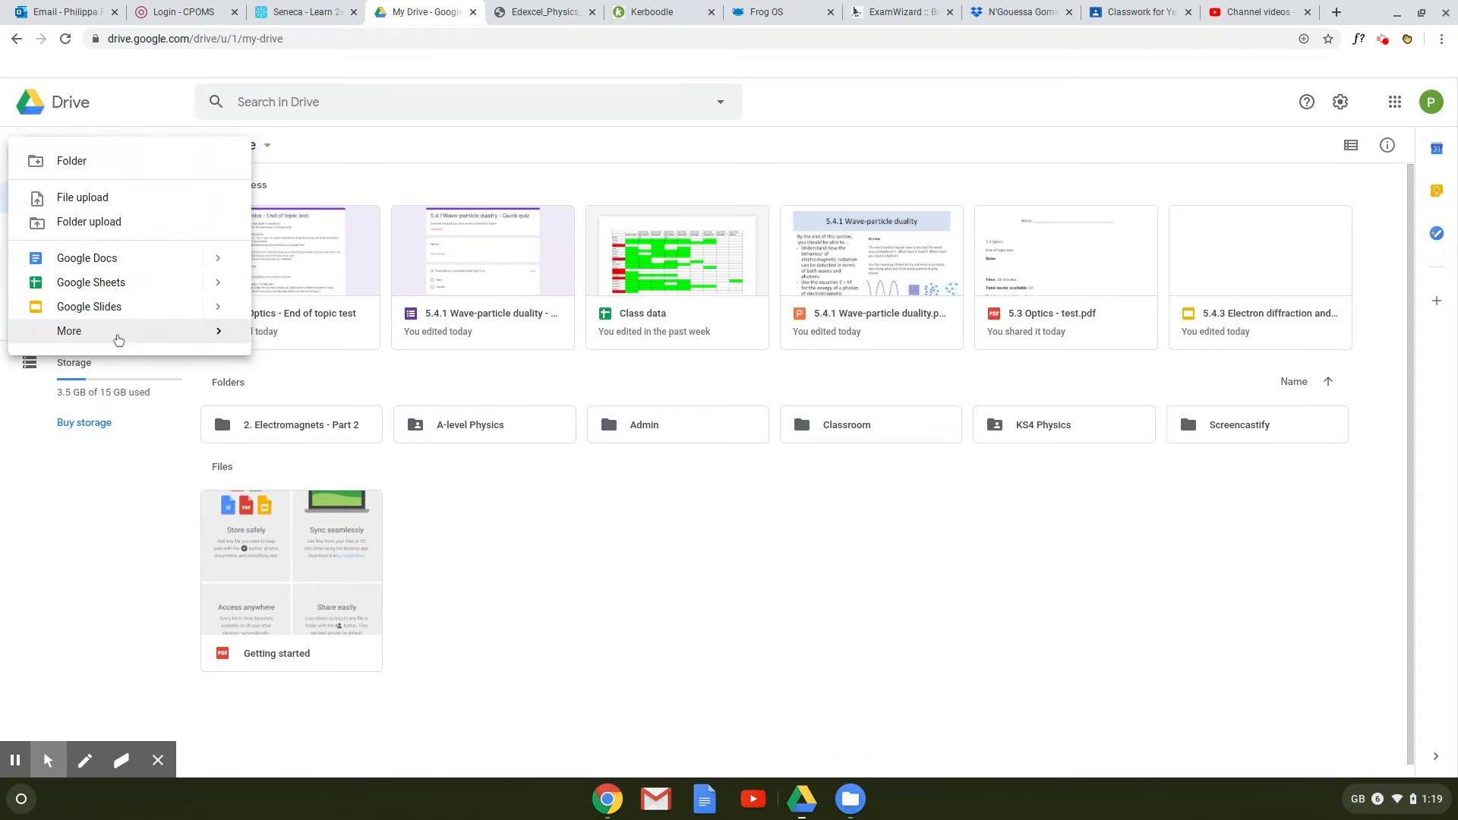
{"action": "mouse_move", "coordinate": [118, 340]}
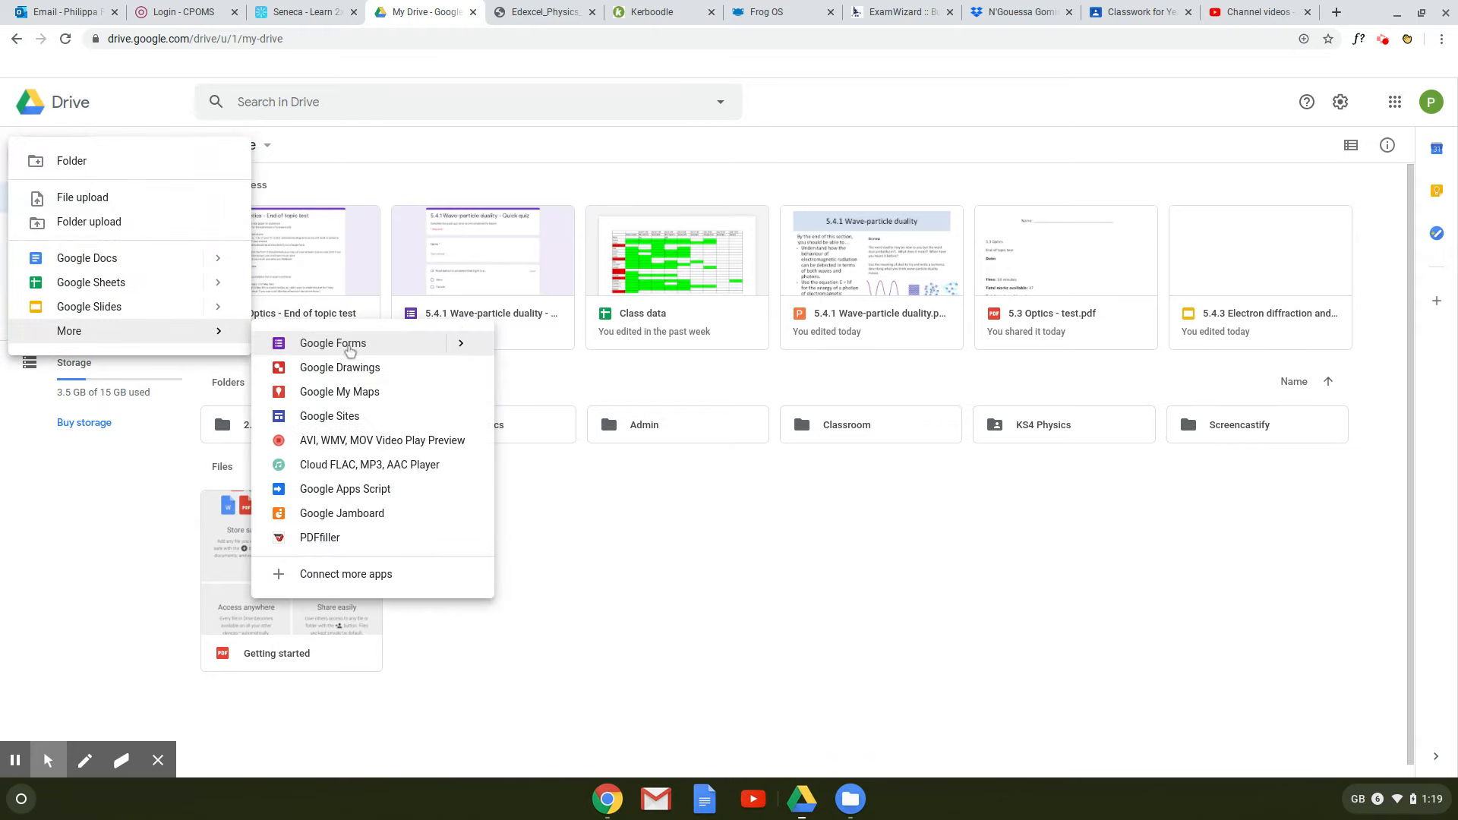
{"action": "mouse_move", "coordinate": [461, 343]}
{"action": "left_click", "coordinate": [538, 357]}
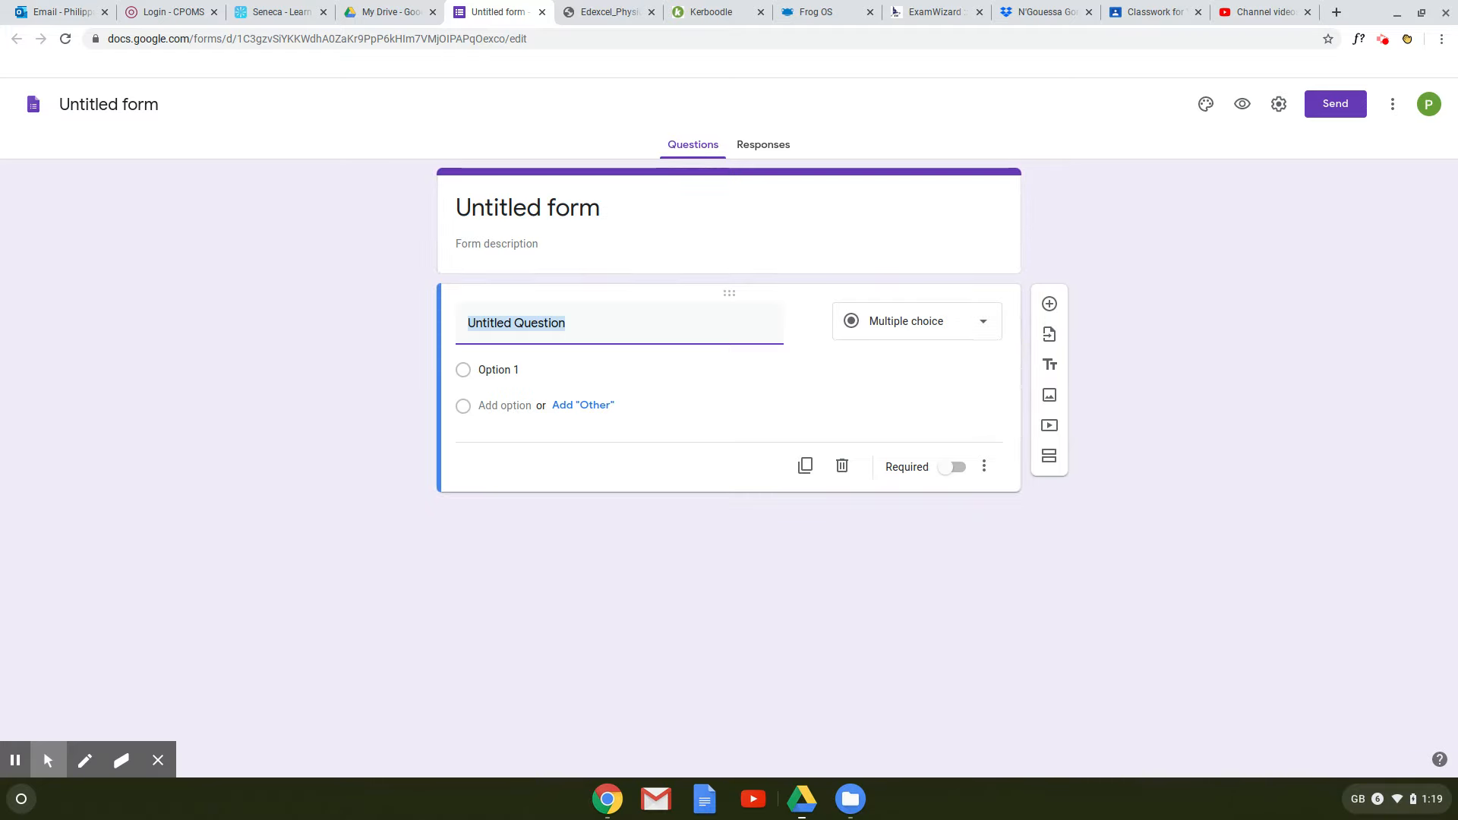
Step: Name the form "5.4.2 The Photoelectric effect - quick quiz" and apply that name as its heading
{"action": "left_click", "coordinate": [137, 101]}
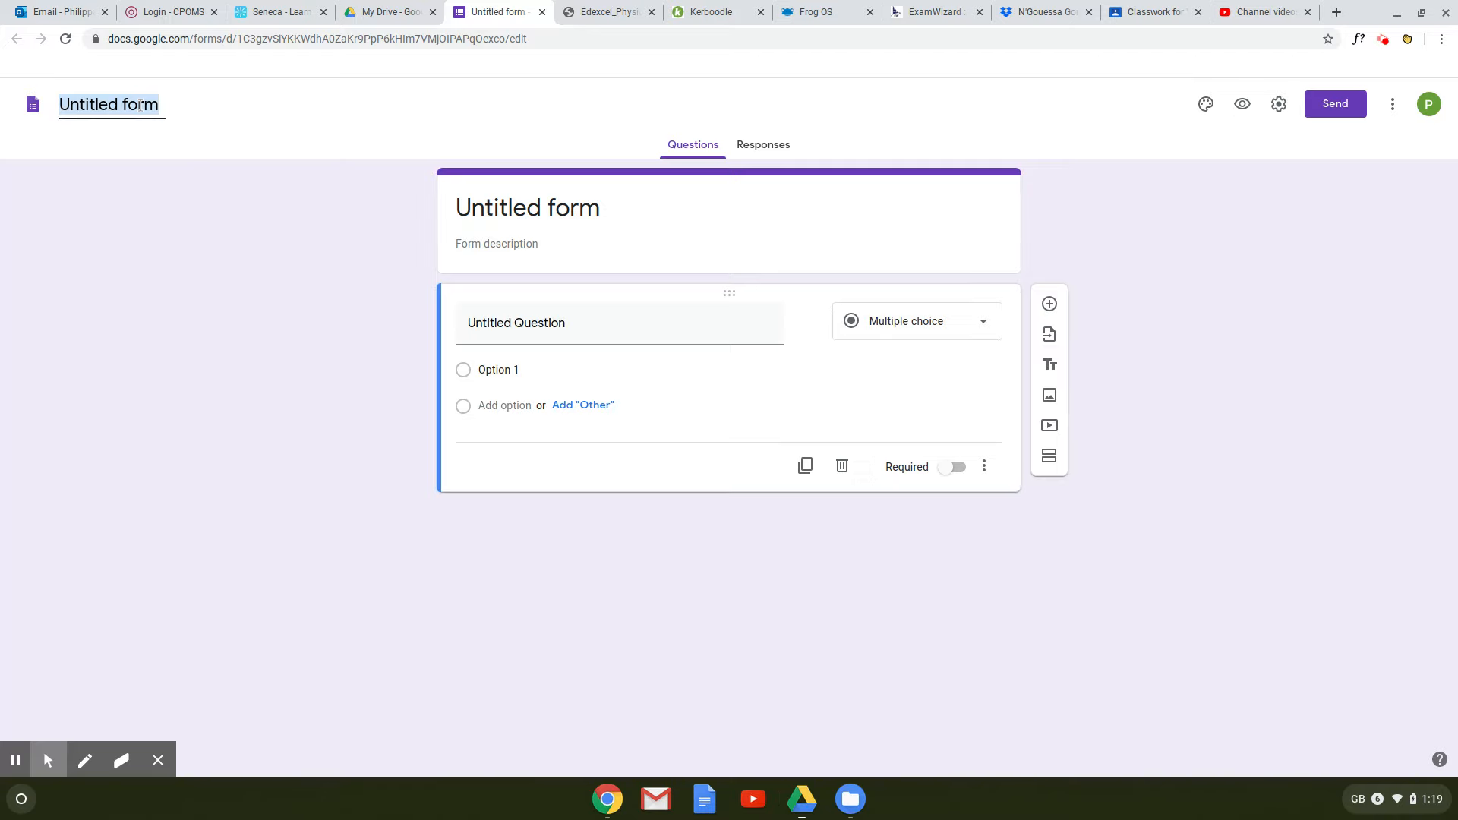
{"action": "type", "text": "5.4.2 The Photoelectric effect - quick quiz"}
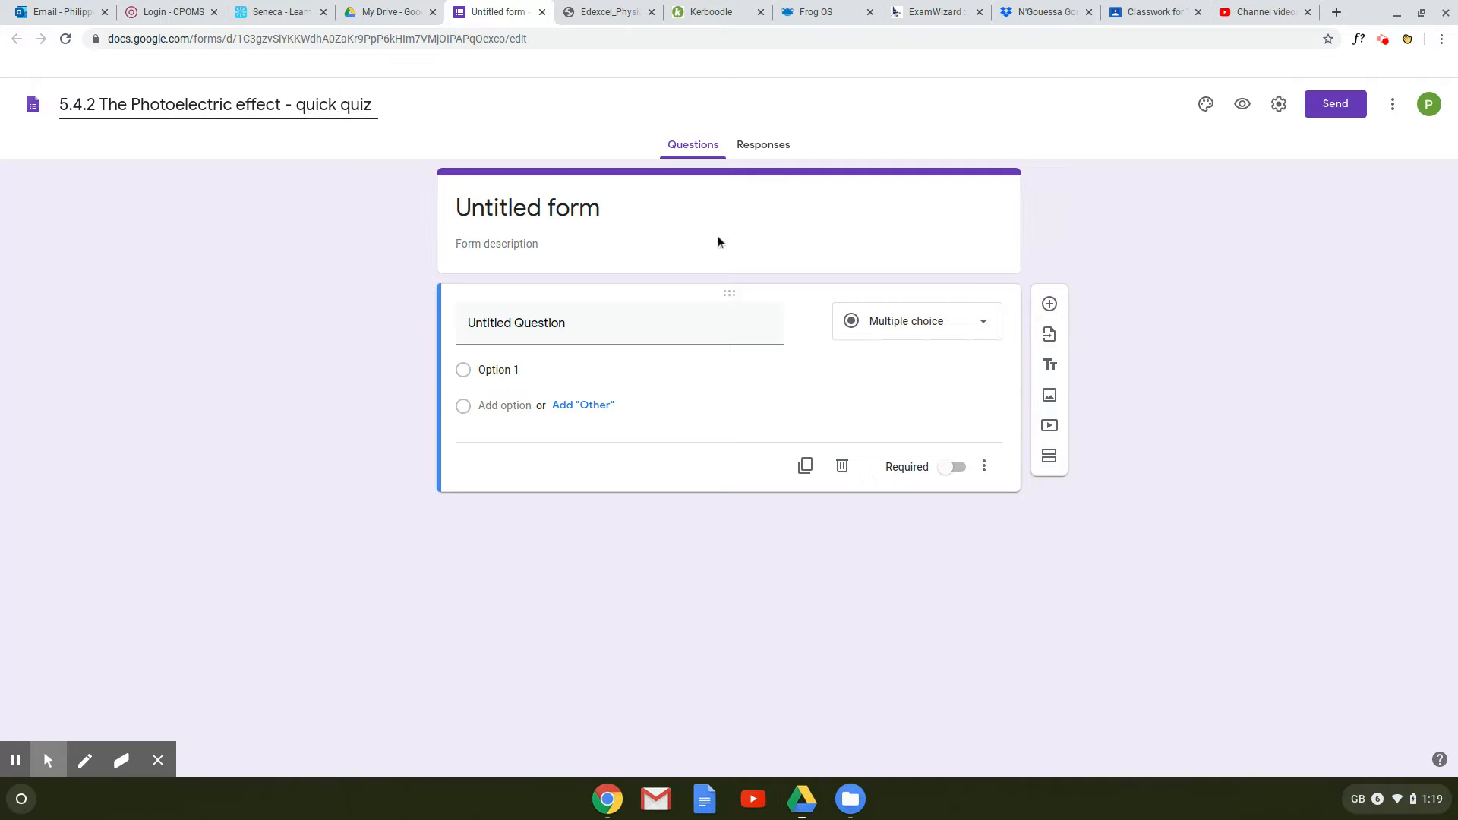
{"action": "left_click", "coordinate": [566, 197]}
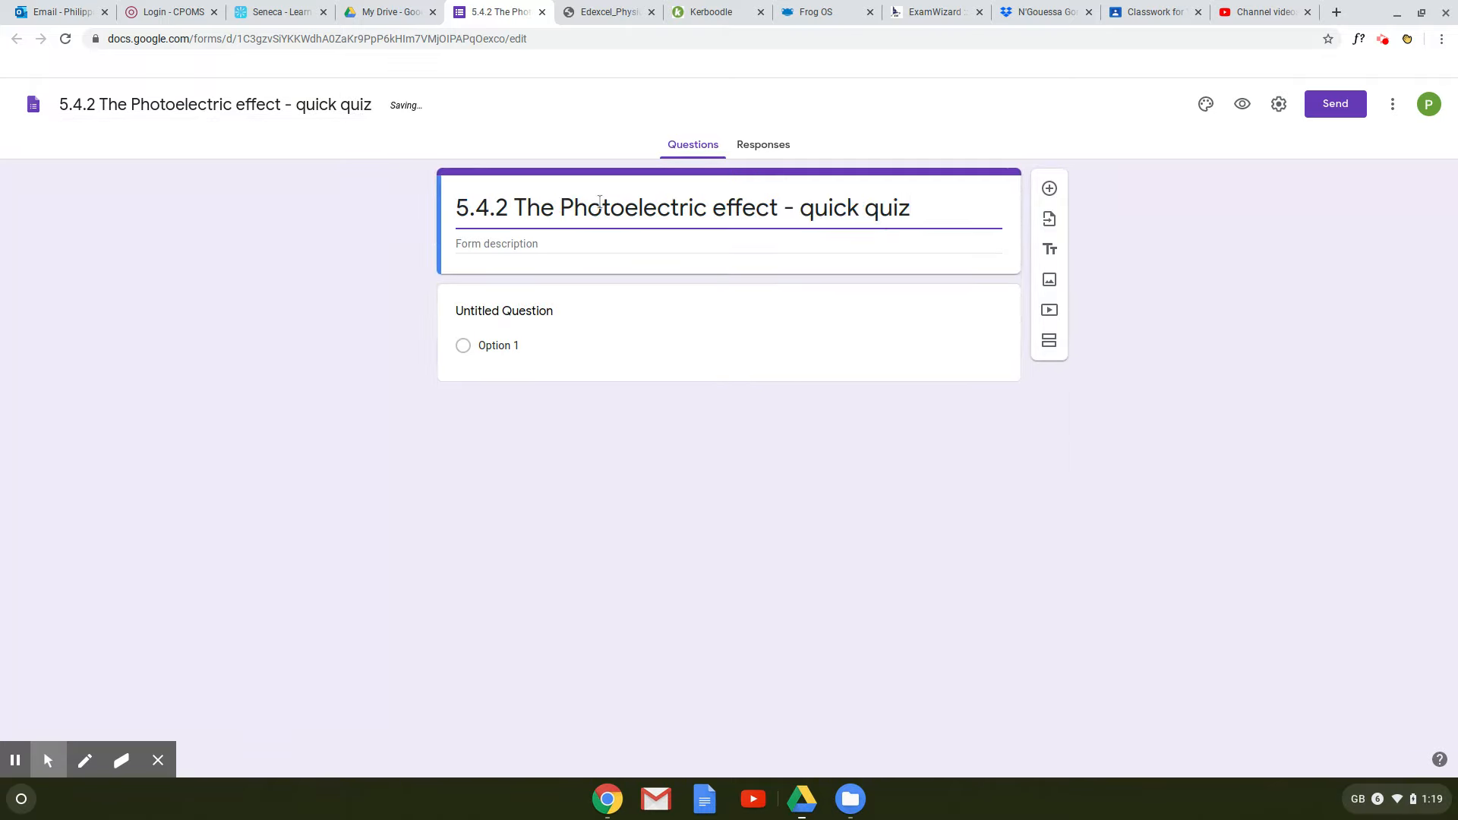
Step: Enter the form description "Complete after you've worked through the lesson PowerPoint"
{"action": "left_click", "coordinate": [548, 247]}
{"action": "type", "text": "C"}
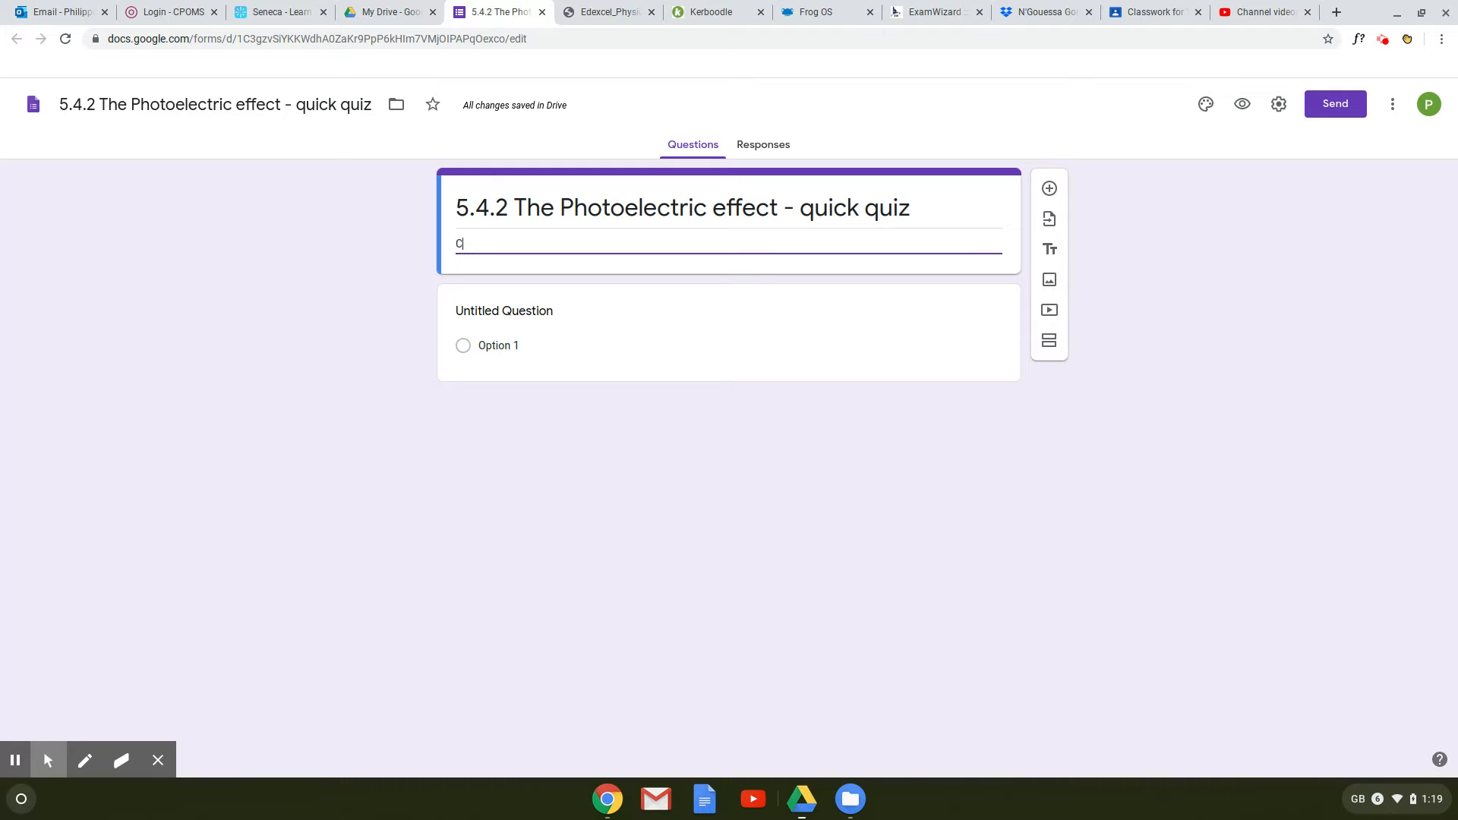
{"action": "type", "text": "omplete after you've worked thorugh the"}
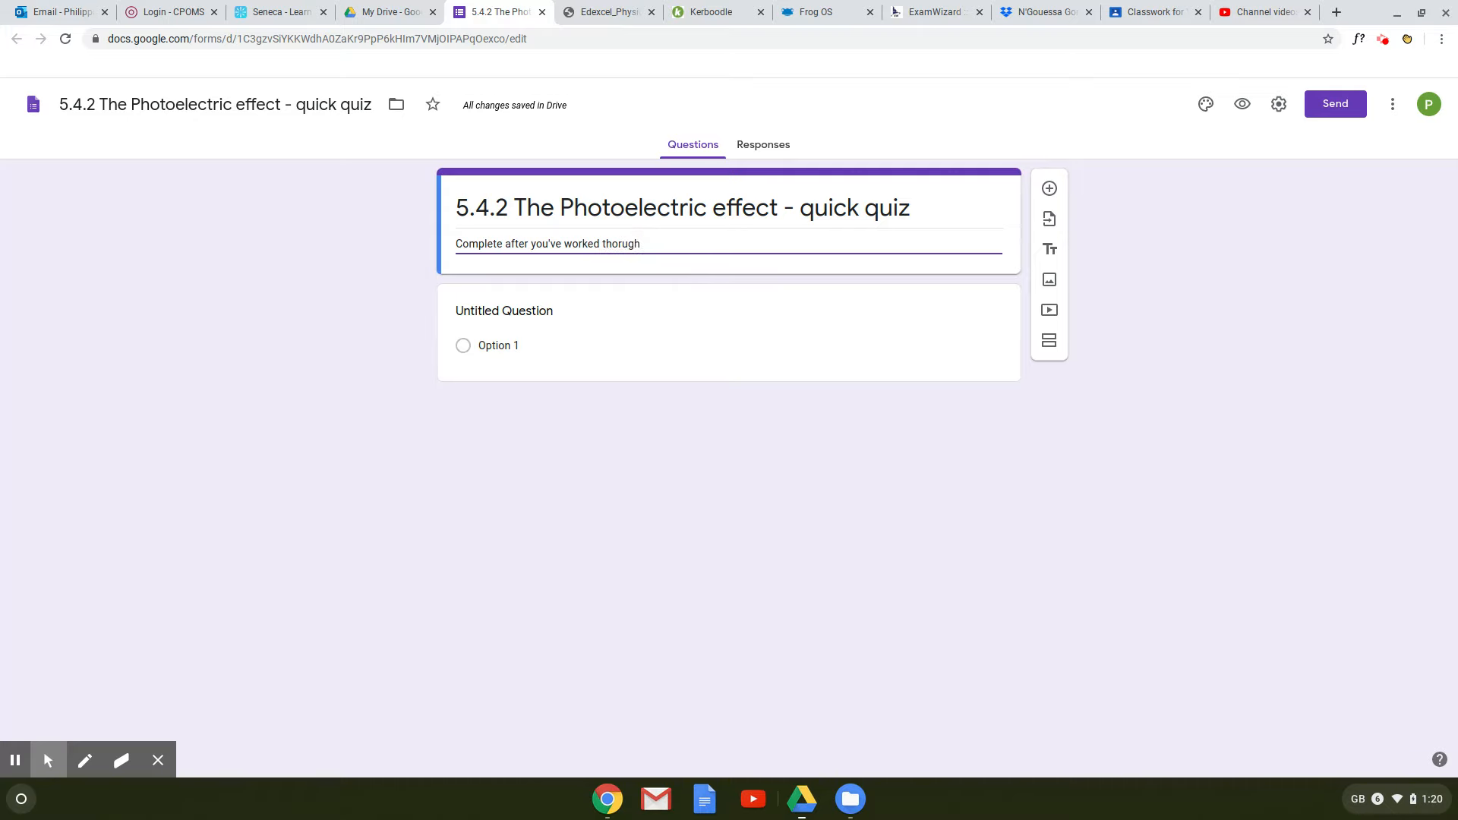
{"action": "key", "text": "BackSpace"}
{"action": "key", "text": "BackSpace"}
{"action": "key", "text": "BackSpace"}
{"action": "key", "text": "BackSpace"}
{"action": "key", "text": "BackSpace"}
{"action": "key", "text": "BackSpace"}
{"action": "key", "text": "BackSpace"}
{"action": "key", "text": "BackSpace"}
{"action": "key", "text": "BackSpace"}
{"action": "type", "text": "rught"}
{"action": "type", "text": "the lesson"}
{"action": "type", "text": " PowerPoint"}
Step: Replace the untitled question's text with "Q1. What is the particle?"
{"action": "left_click", "coordinate": [480, 313]}
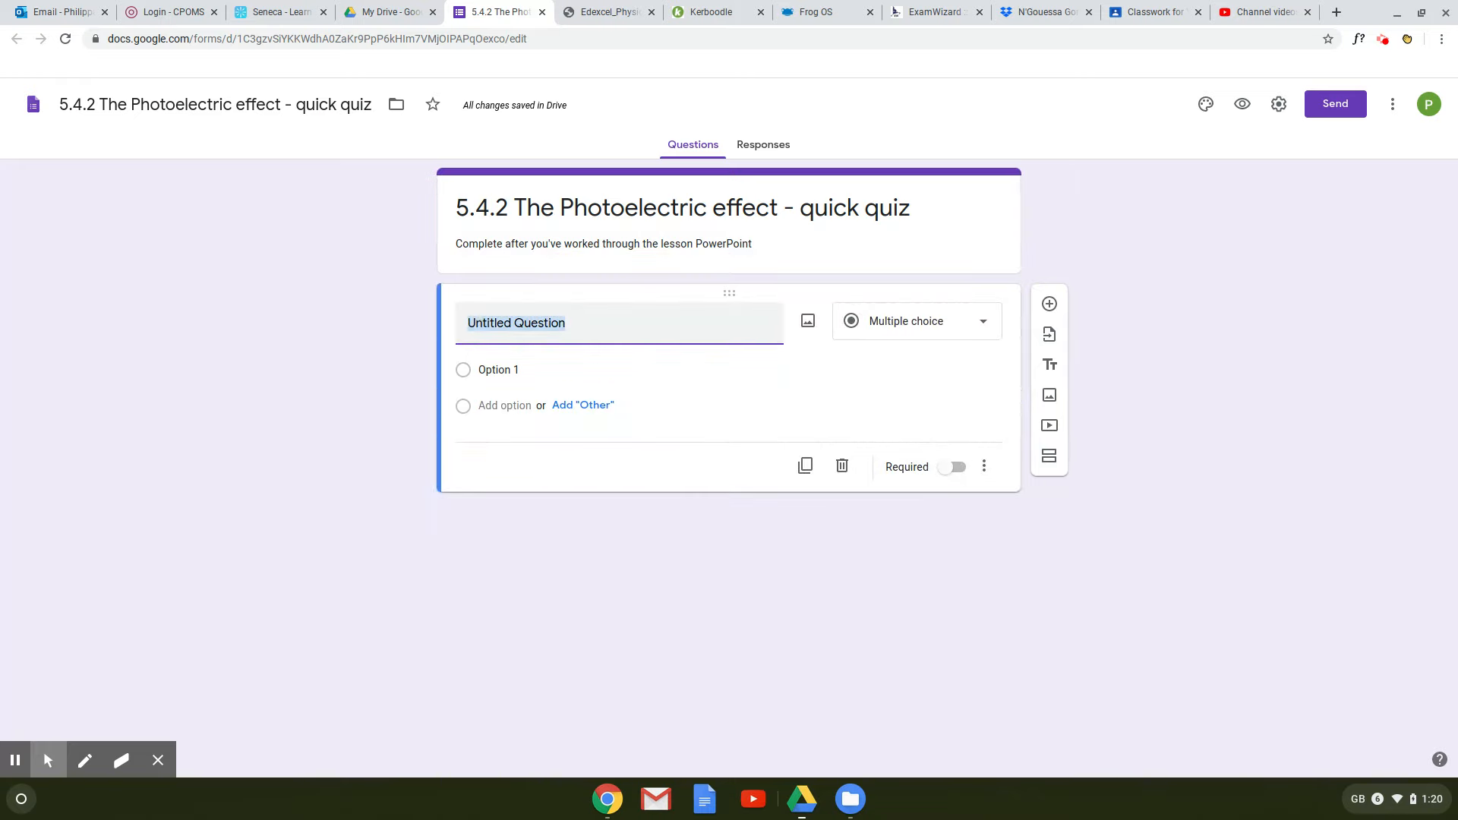
{"action": "type", "text": "Q1."}
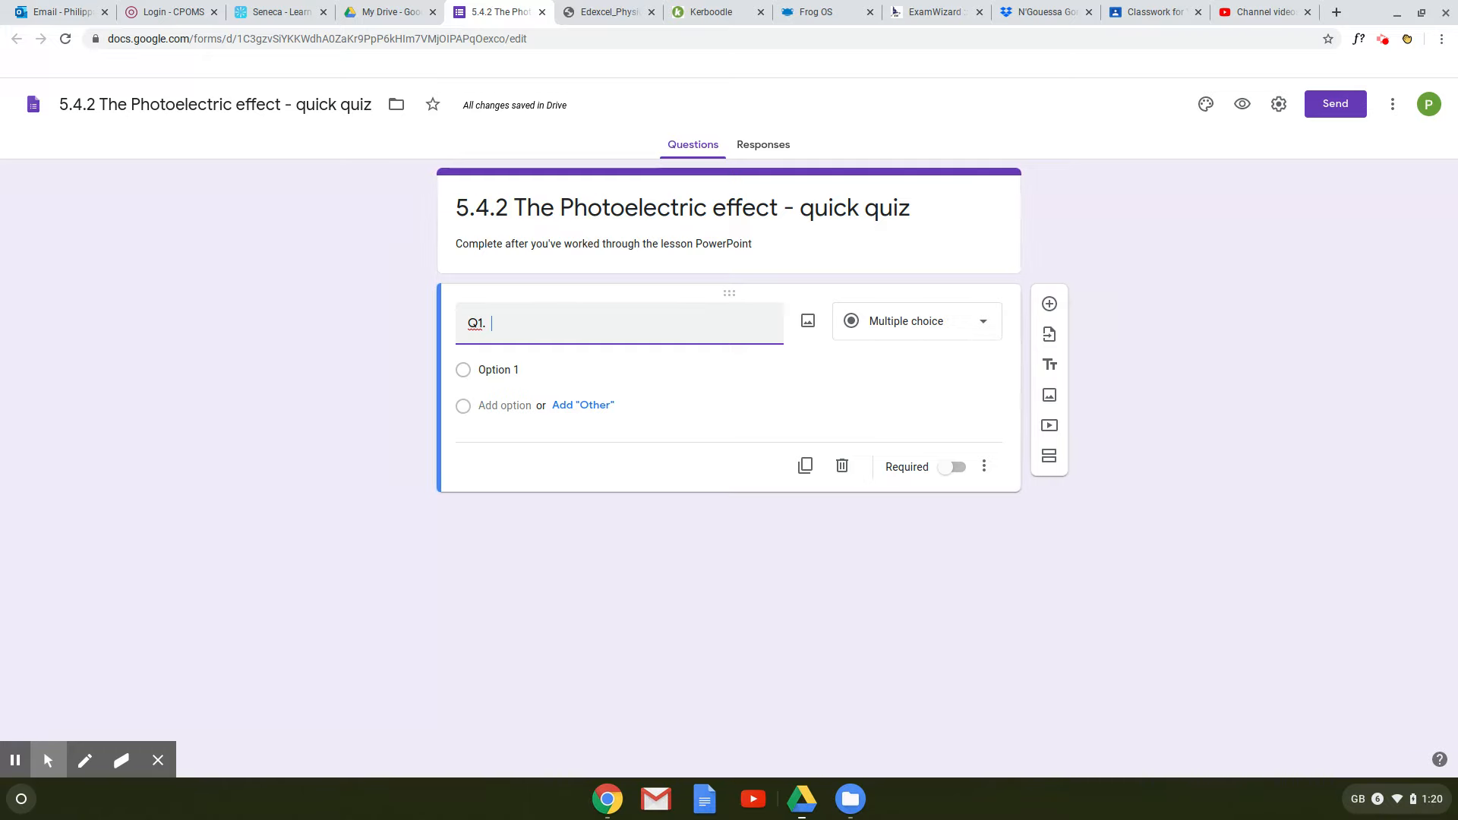
{"action": "type", "text": "What is the"}
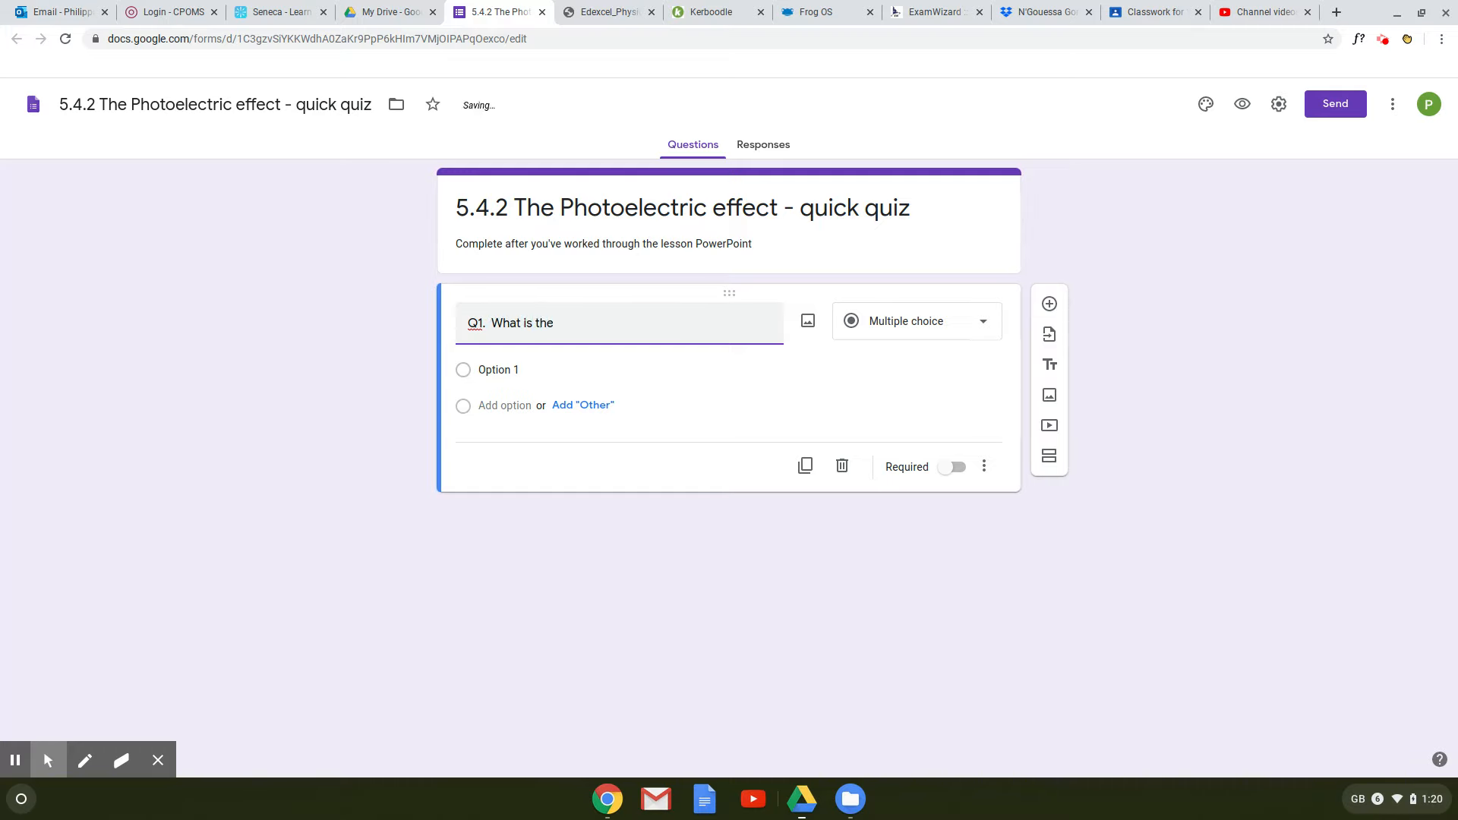
{"action": "type", "text": " particle?"}
Step: Give Q1 the answer options electron, proton and neutron, keeping the question type as Multiple choice
{"action": "left_click", "coordinate": [494, 370]}
{"action": "type", "text": "elce"}
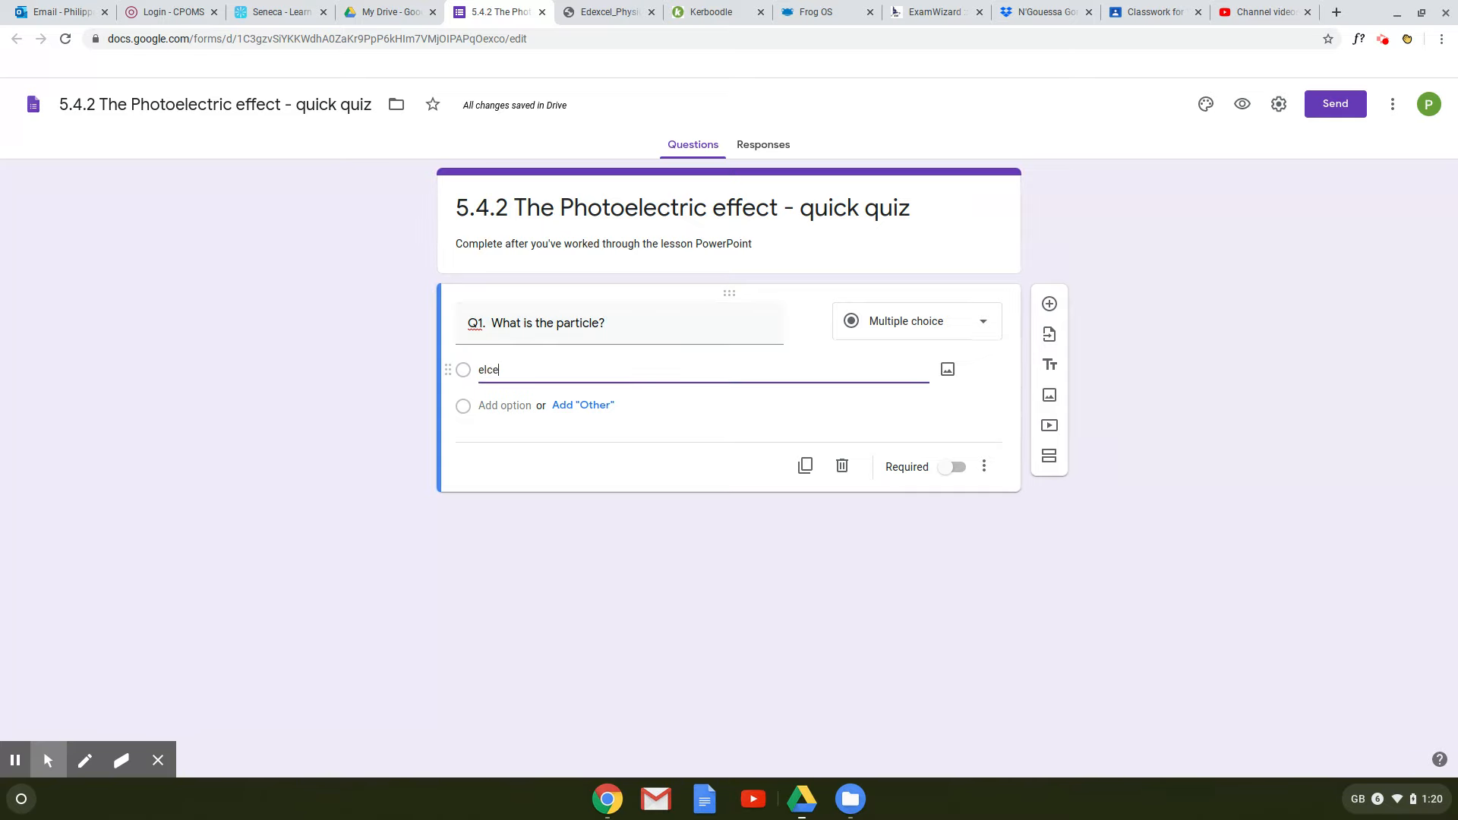
{"action": "type", "text": "ctron"}
{"action": "left_click", "coordinate": [493, 365]}
{"action": "key", "text": "BackSpace"}
{"action": "left_click", "coordinate": [528, 405]}
{"action": "type", "text": "proton"}
{"action": "left_click", "coordinate": [524, 441]}
{"action": "type", "text": "neutron"}
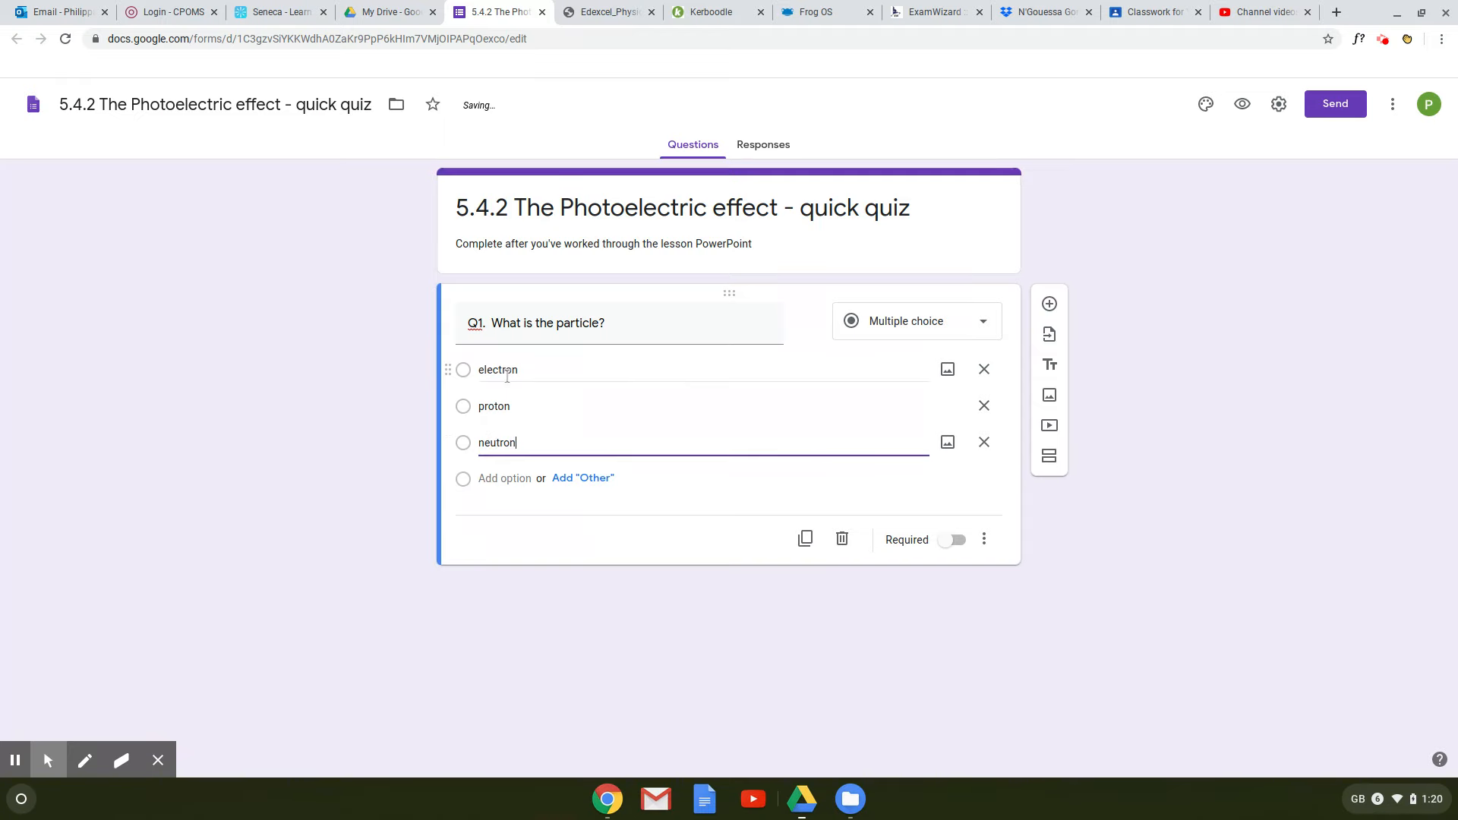
{"action": "left_click", "coordinate": [884, 328]}
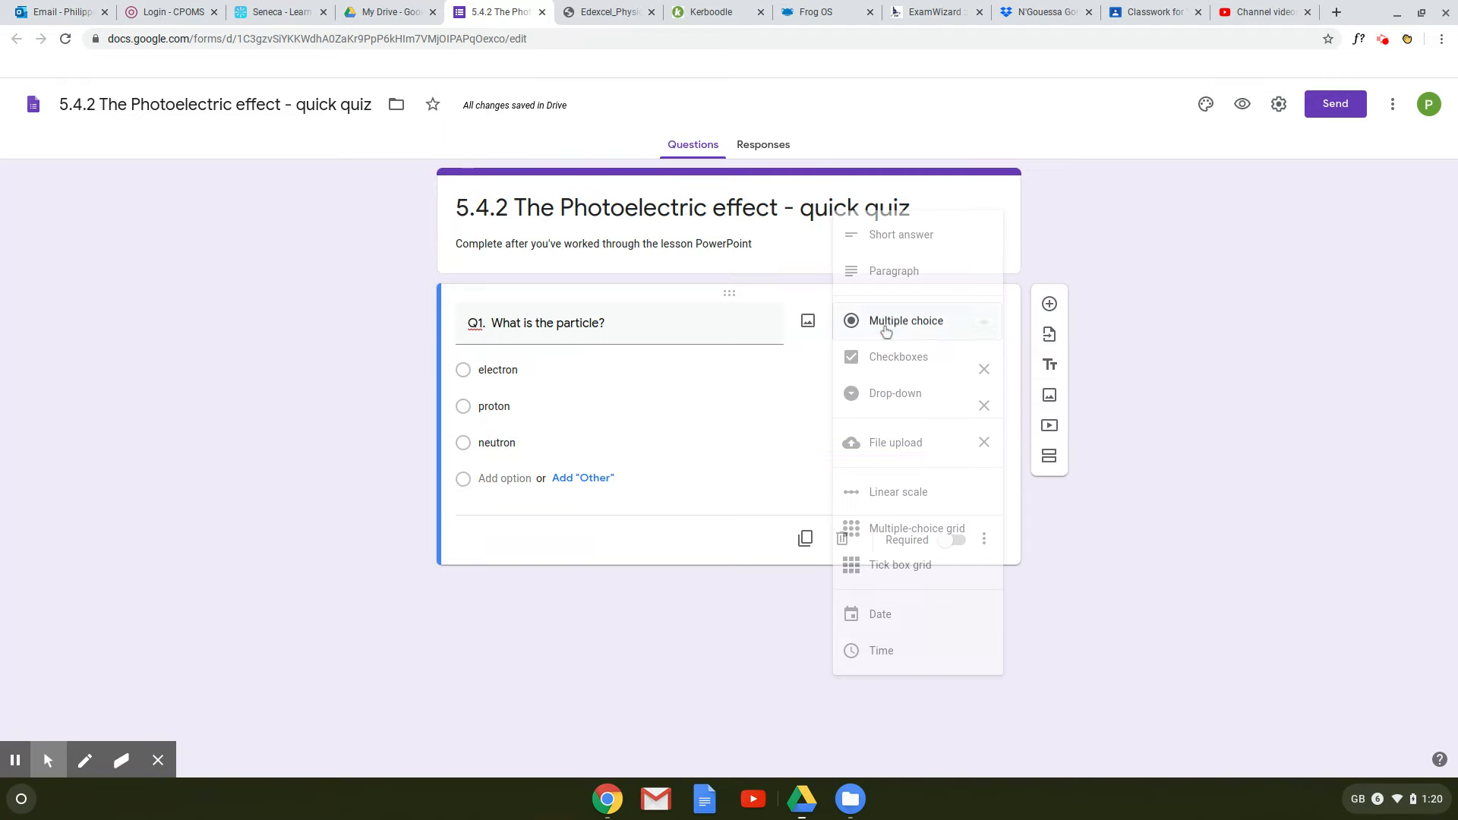
{"action": "left_click", "coordinate": [926, 332]}
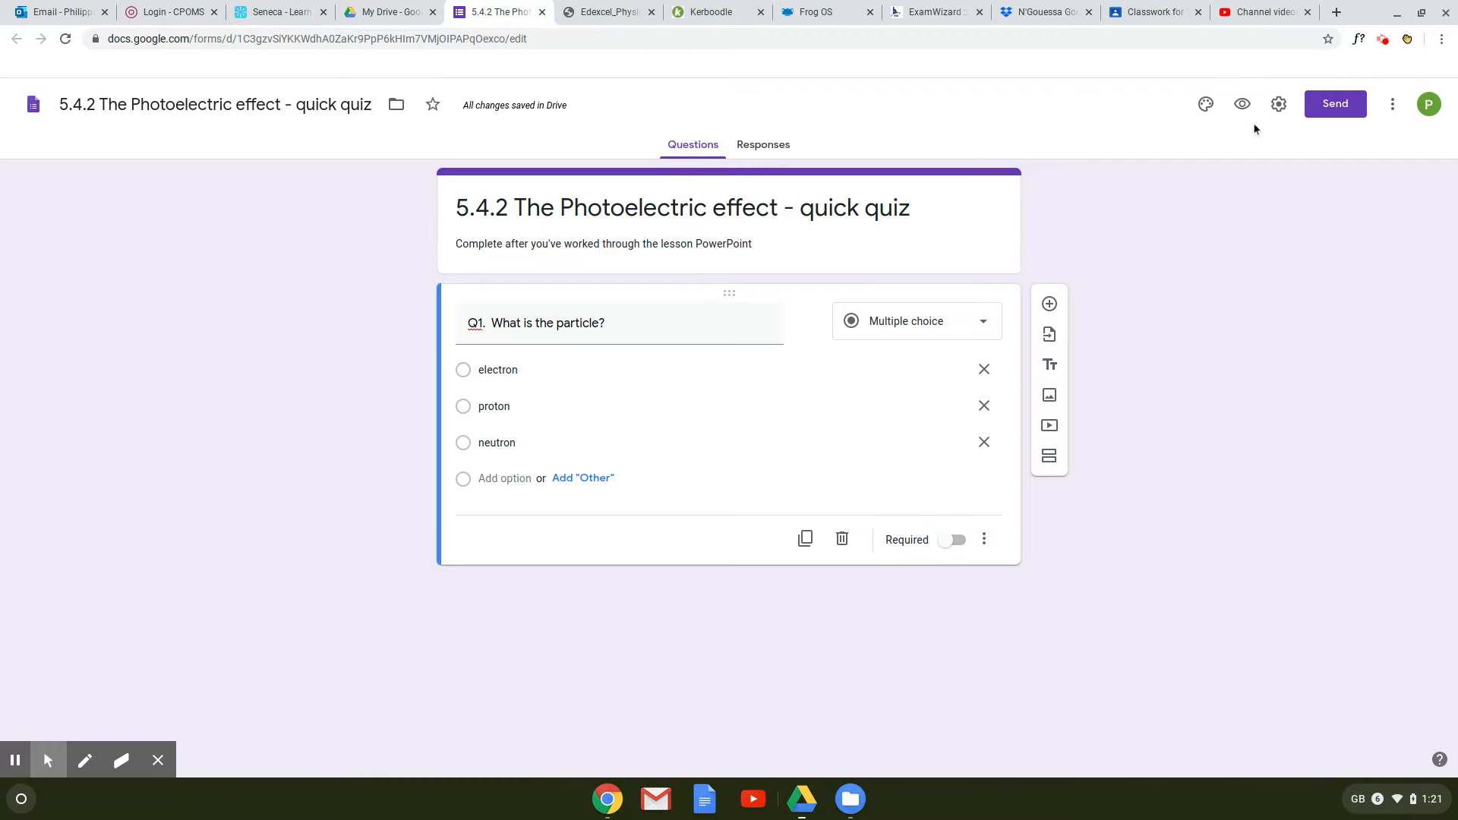
Step: Turn the form into a quiz with marks released immediately after each submission, and save the settings
{"action": "left_click", "coordinate": [1280, 108]}
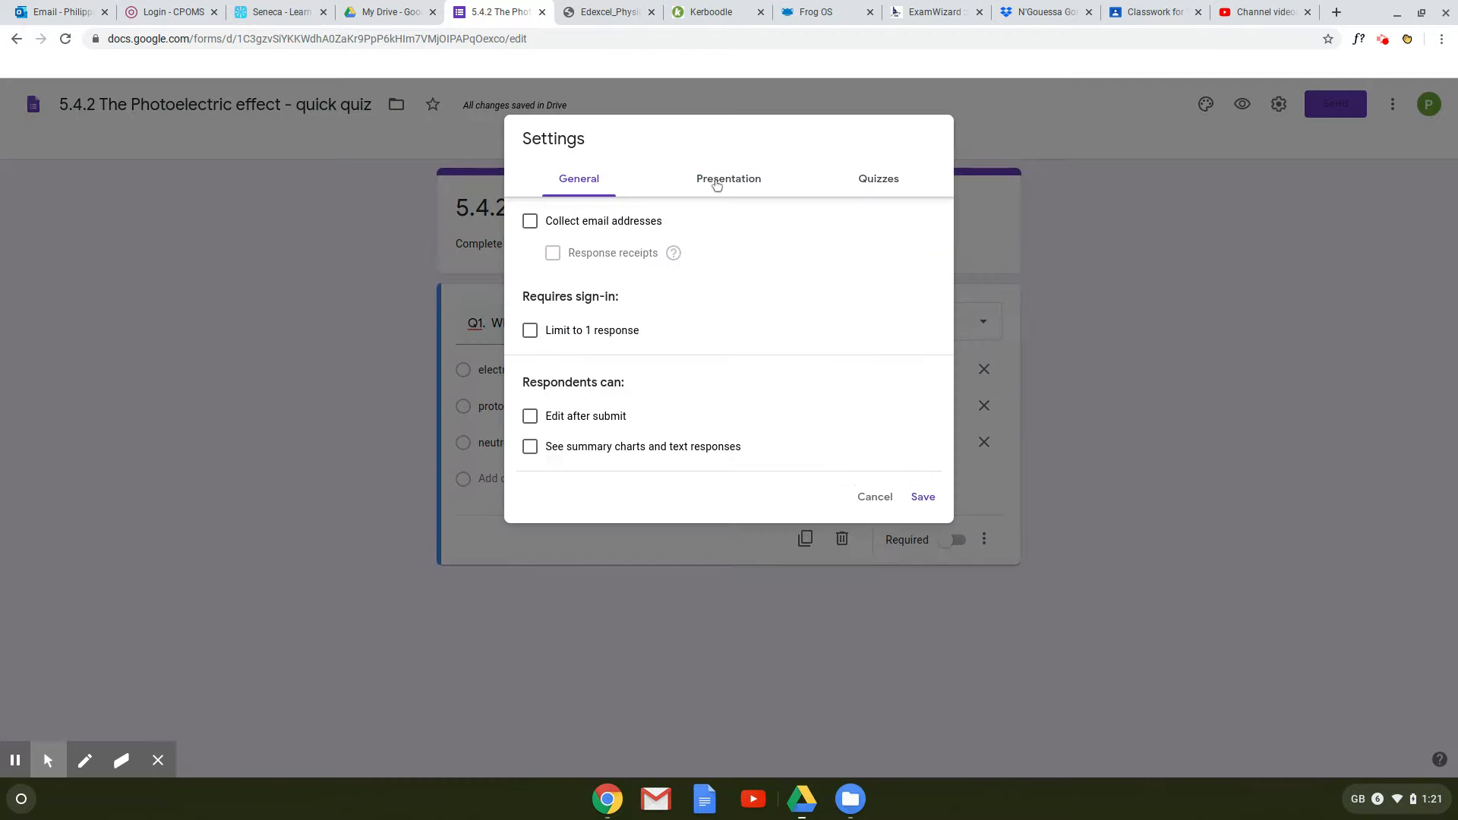
{"action": "left_click", "coordinate": [881, 182]}
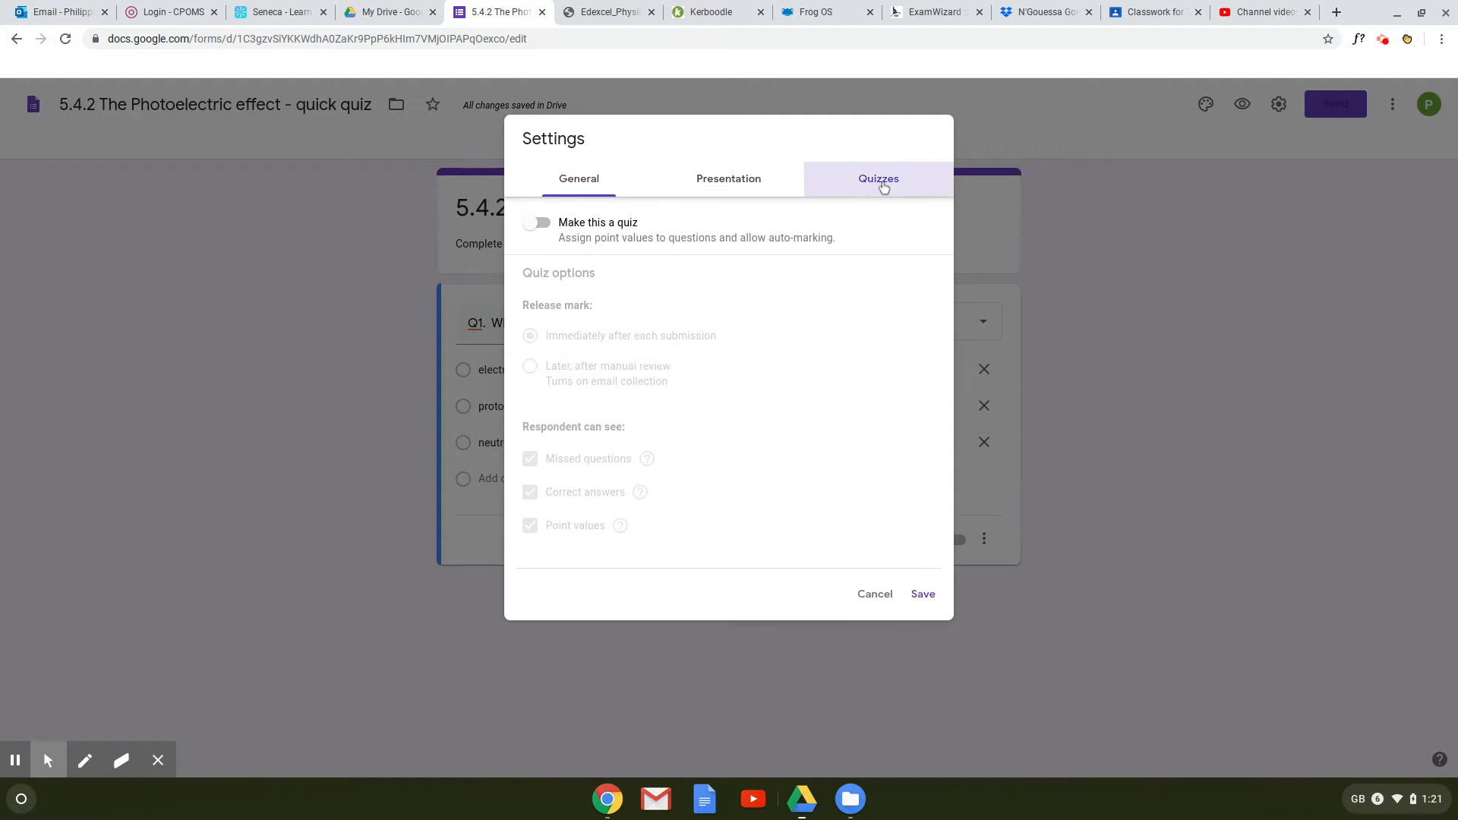
{"action": "left_click", "coordinate": [540, 224]}
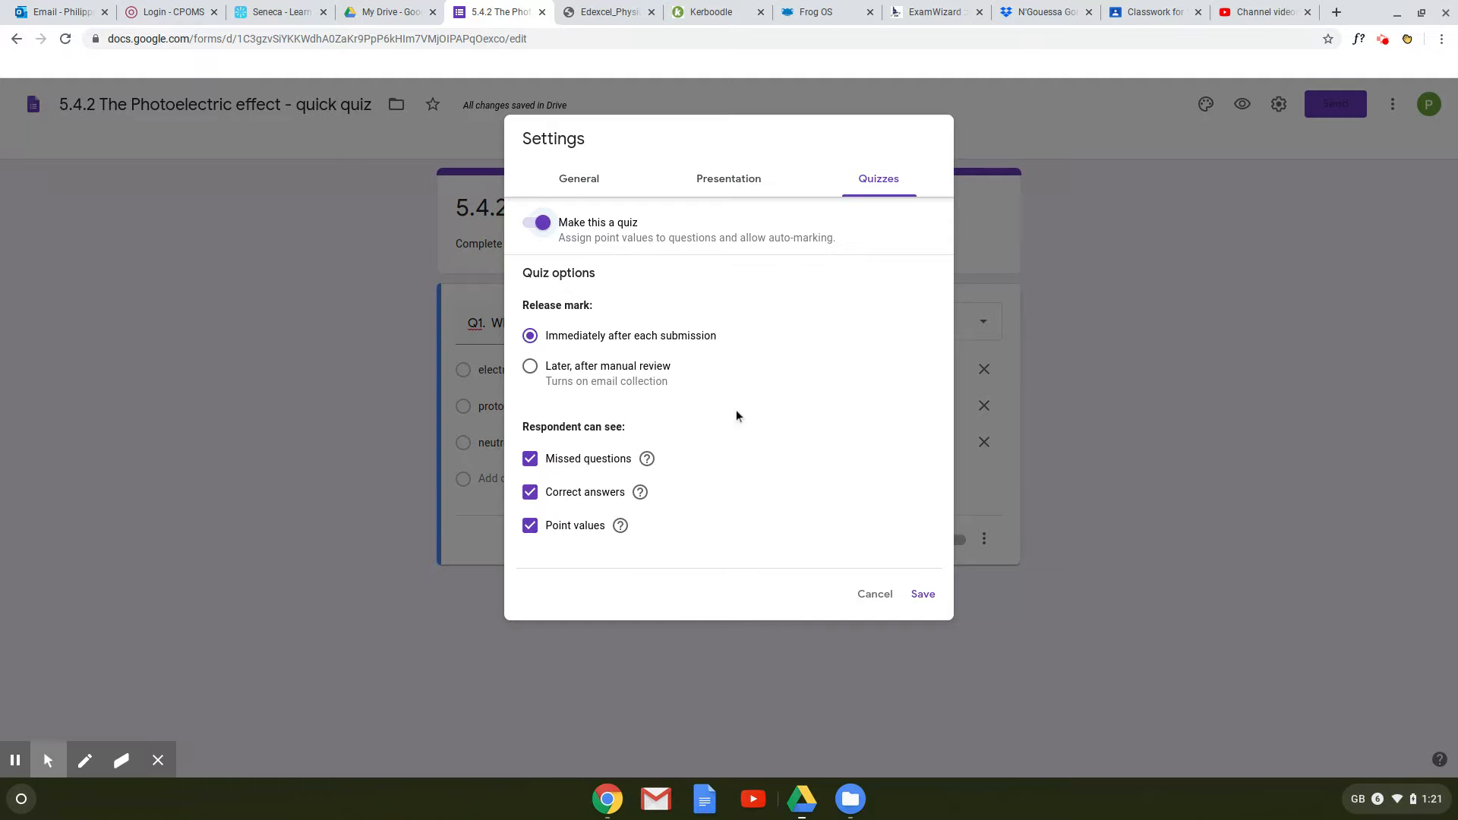
{"action": "left_click", "coordinate": [924, 596]}
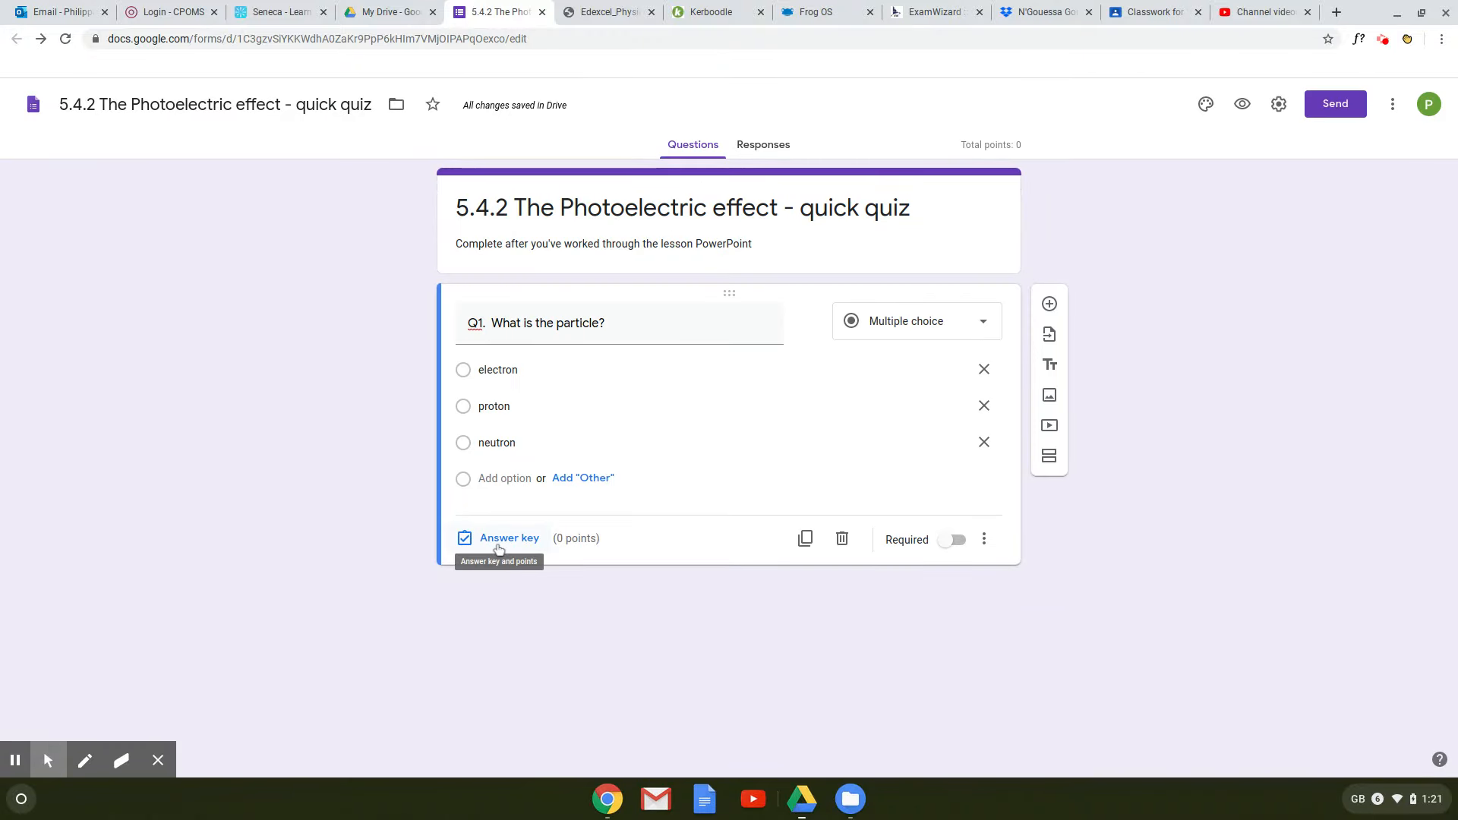
Step: Set electron as the correct answer to Q1 in the answer key, worth 1 point
{"action": "left_click", "coordinate": [507, 539]}
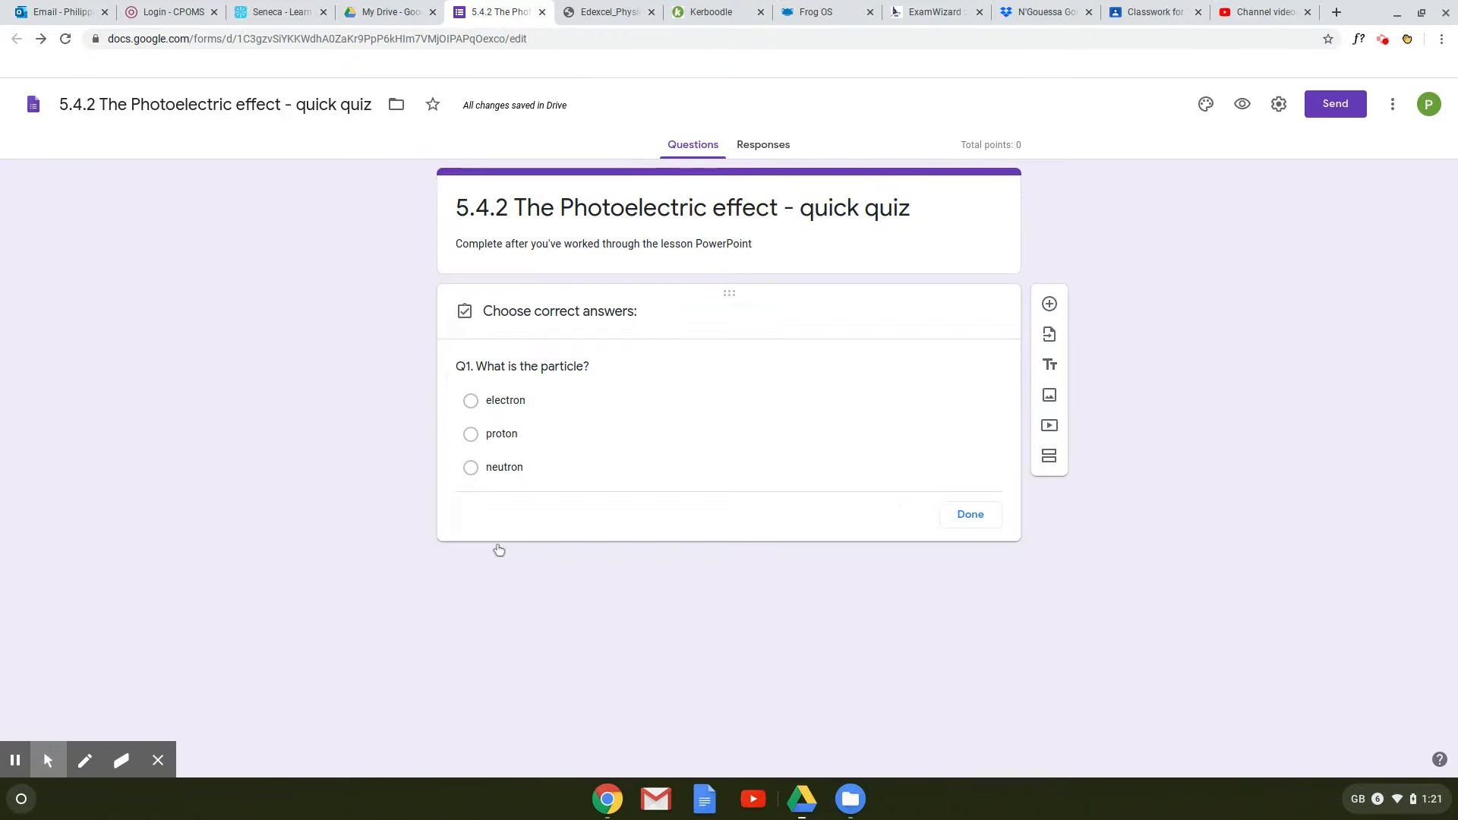
{"action": "left_click", "coordinate": [517, 411]}
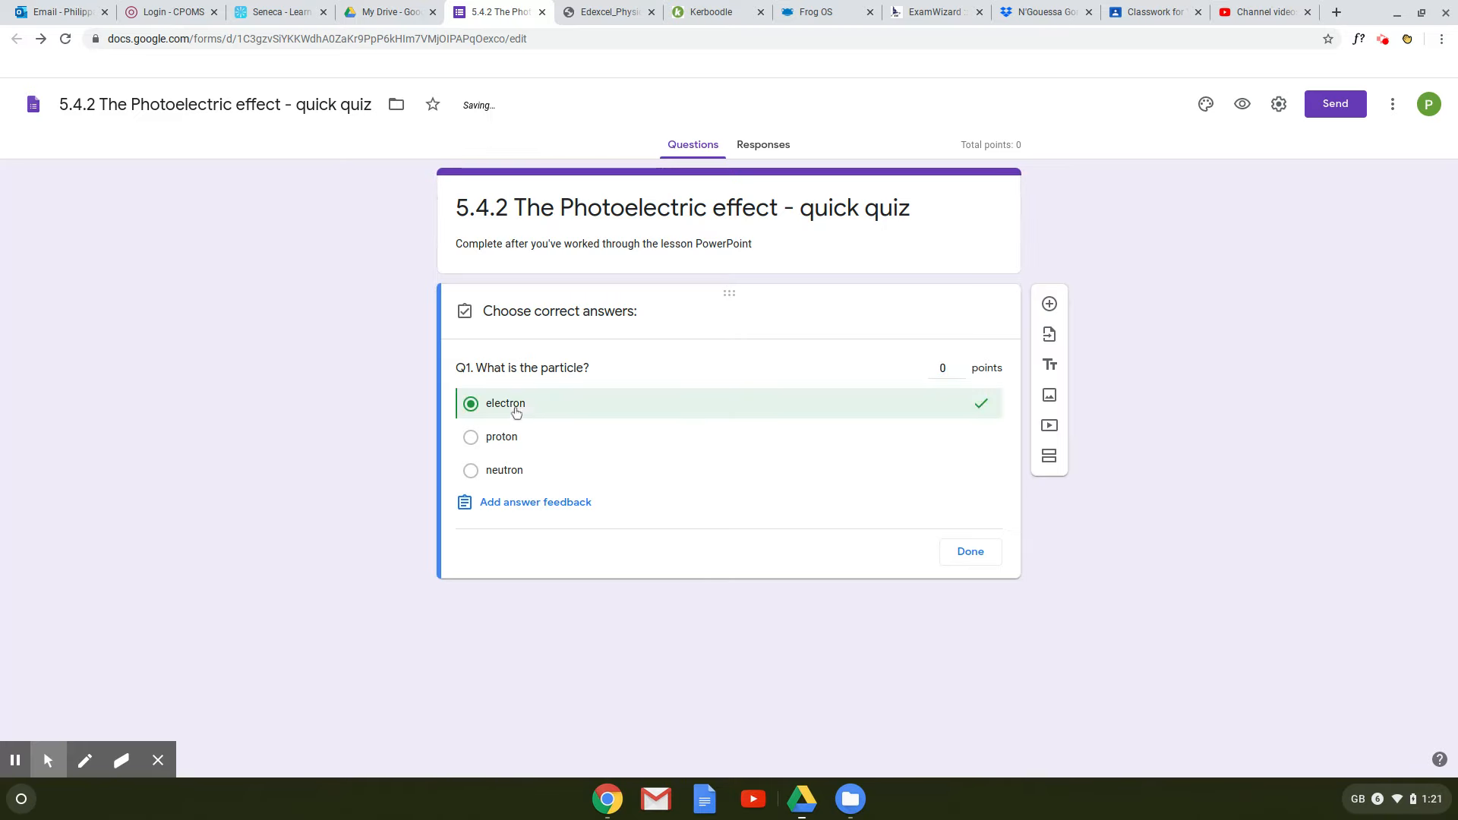
{"action": "left_click", "coordinate": [962, 365]}
Step: Write answer feedback for Q1: "electron because...." for incorrect answers and "Well done" for correct answers
{"action": "left_click", "coordinate": [550, 506]}
{"action": "left_click", "coordinate": [593, 231]}
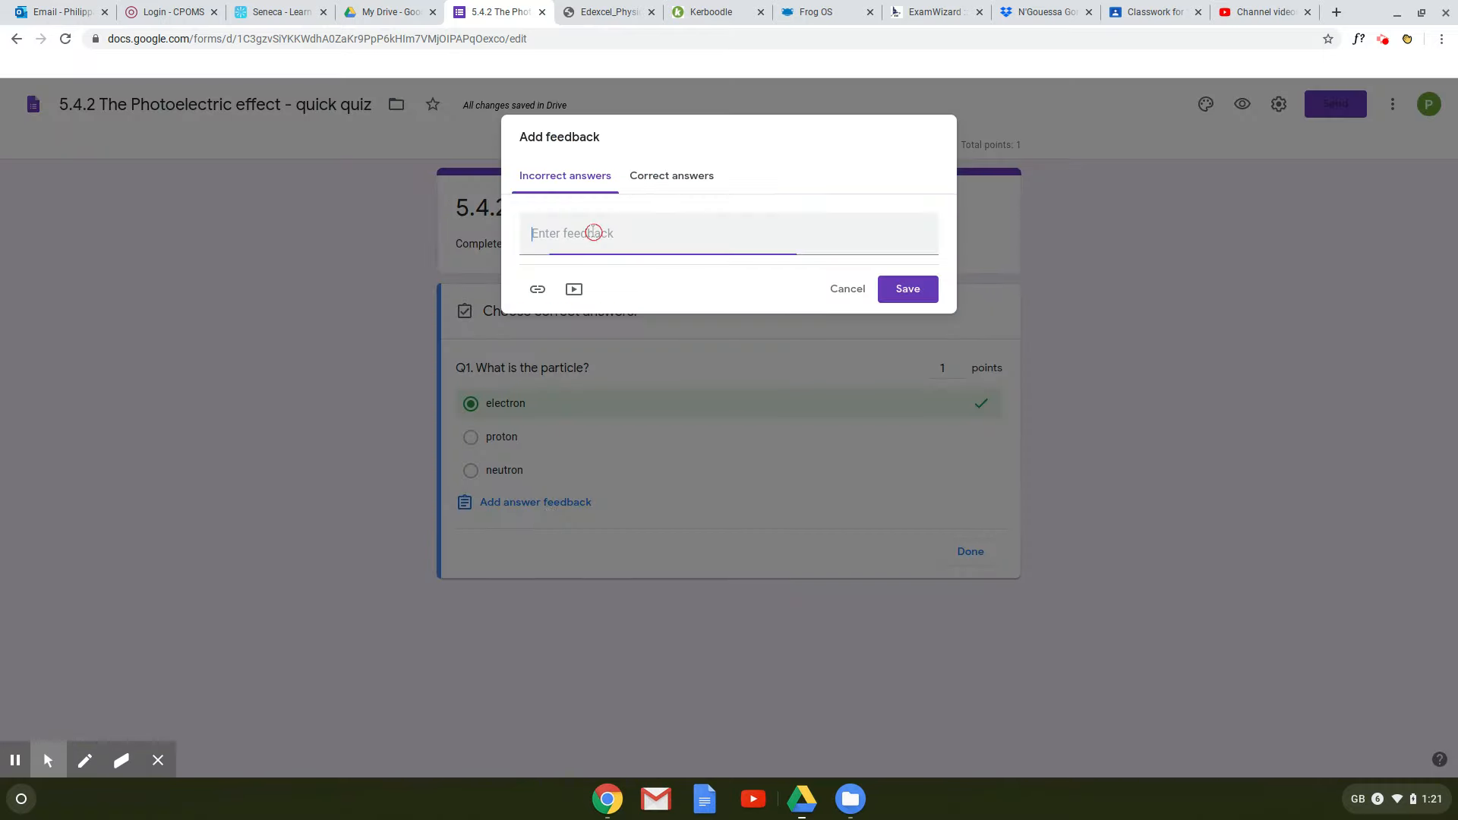
{"action": "type", "text": "electron"}
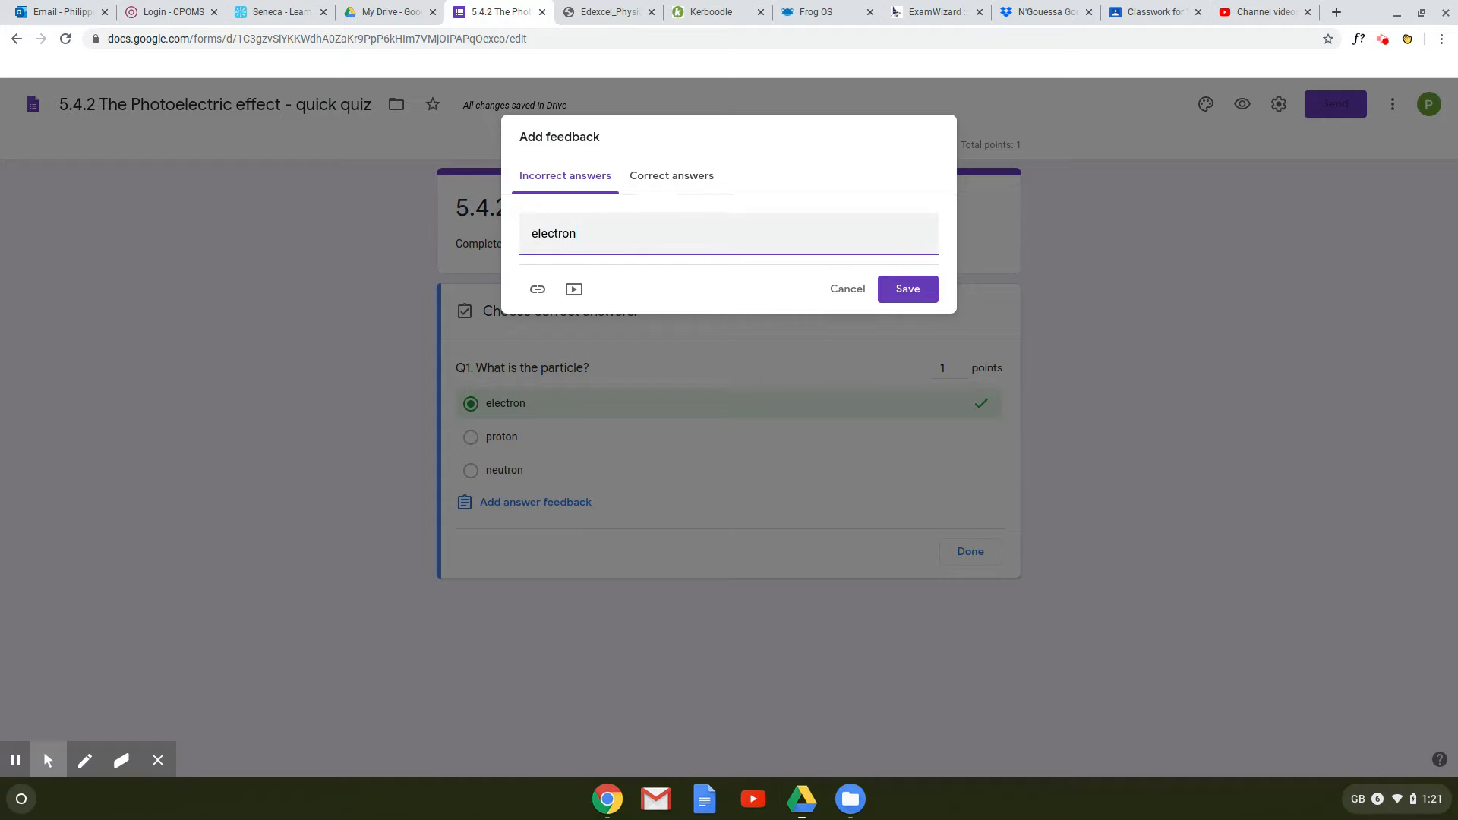
{"action": "type", "text": " because...."}
{"action": "left_click", "coordinate": [645, 190]}
{"action": "left_click", "coordinate": [629, 235]}
{"action": "type", "text": "Well done"}
{"action": "left_click", "coordinate": [560, 180]}
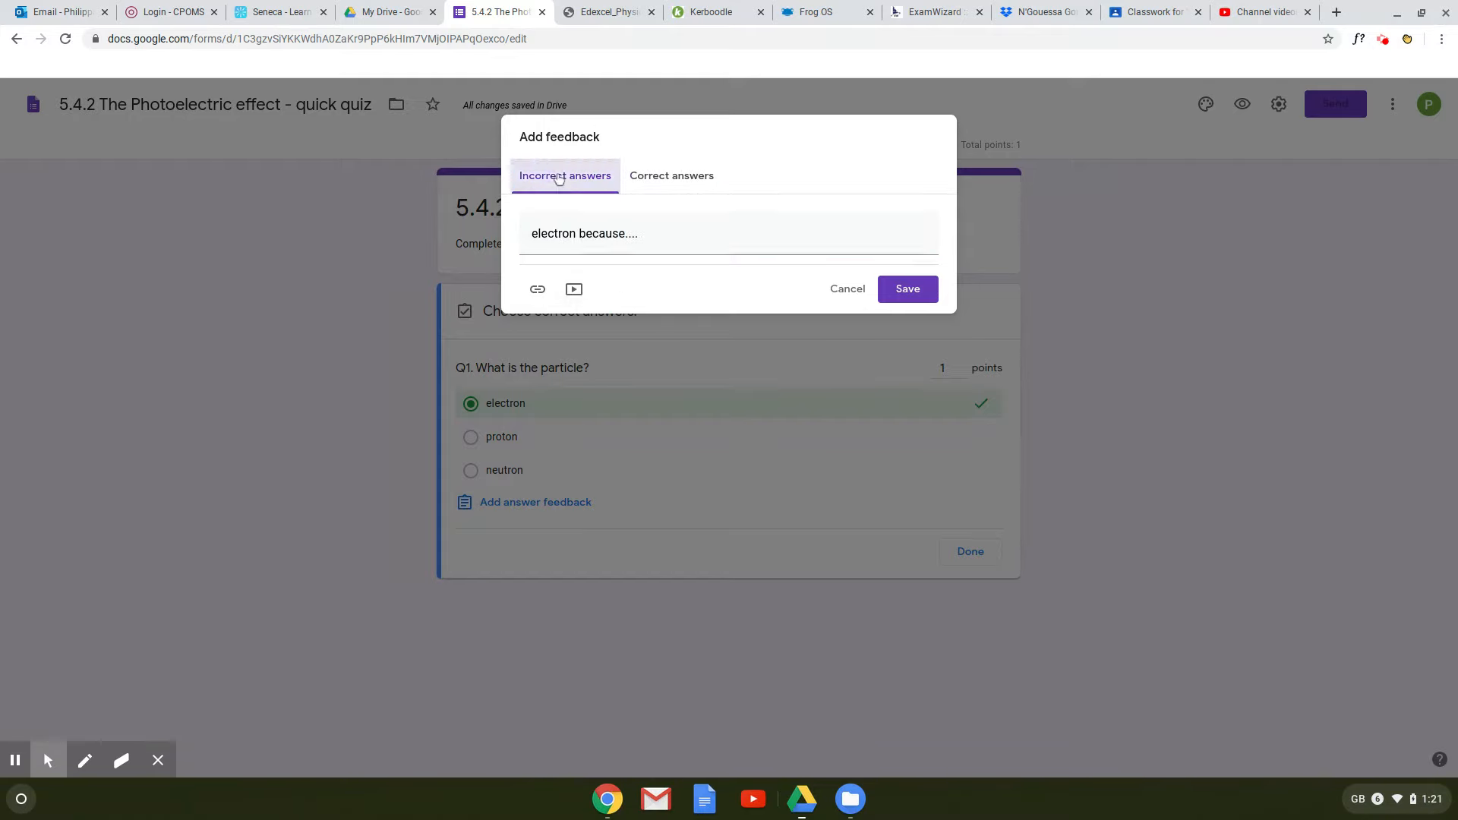
Step: Check the video and link options for the incorrect-answer feedback, and save the feedback without attaching anything
{"action": "left_click", "coordinate": [578, 297]}
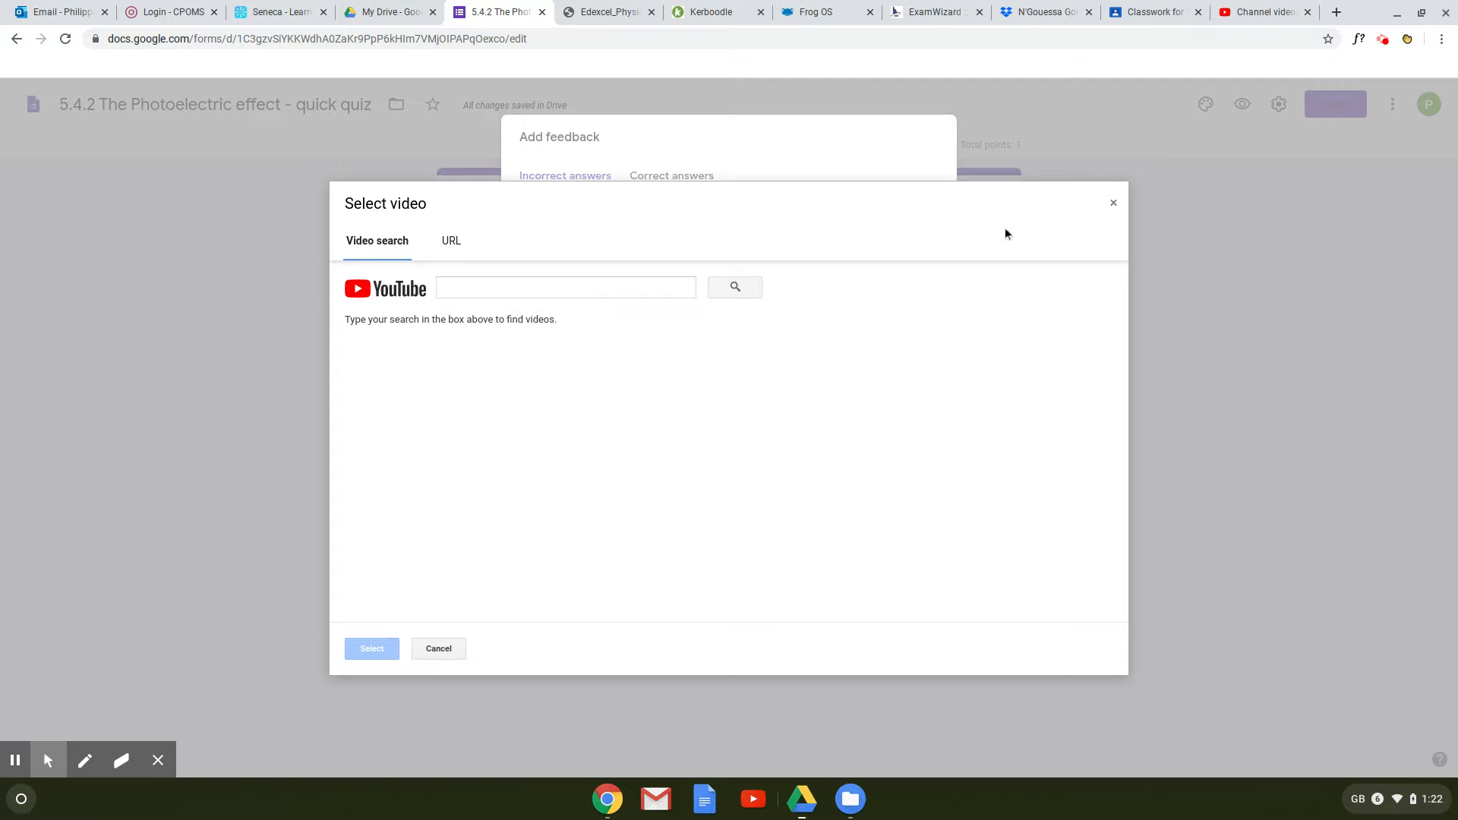
{"action": "left_click", "coordinate": [1113, 204]}
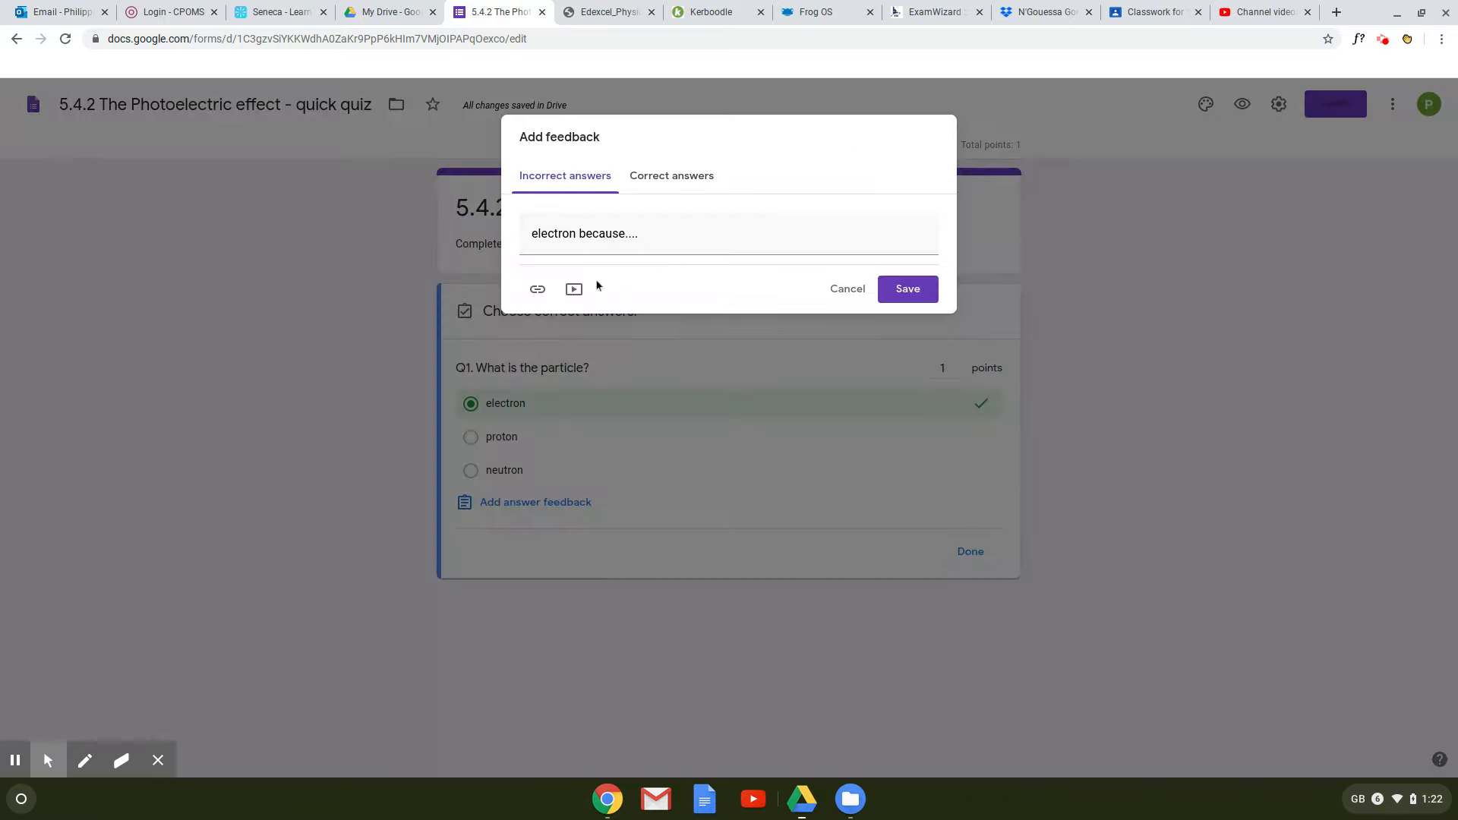
{"action": "left_click", "coordinate": [537, 291]}
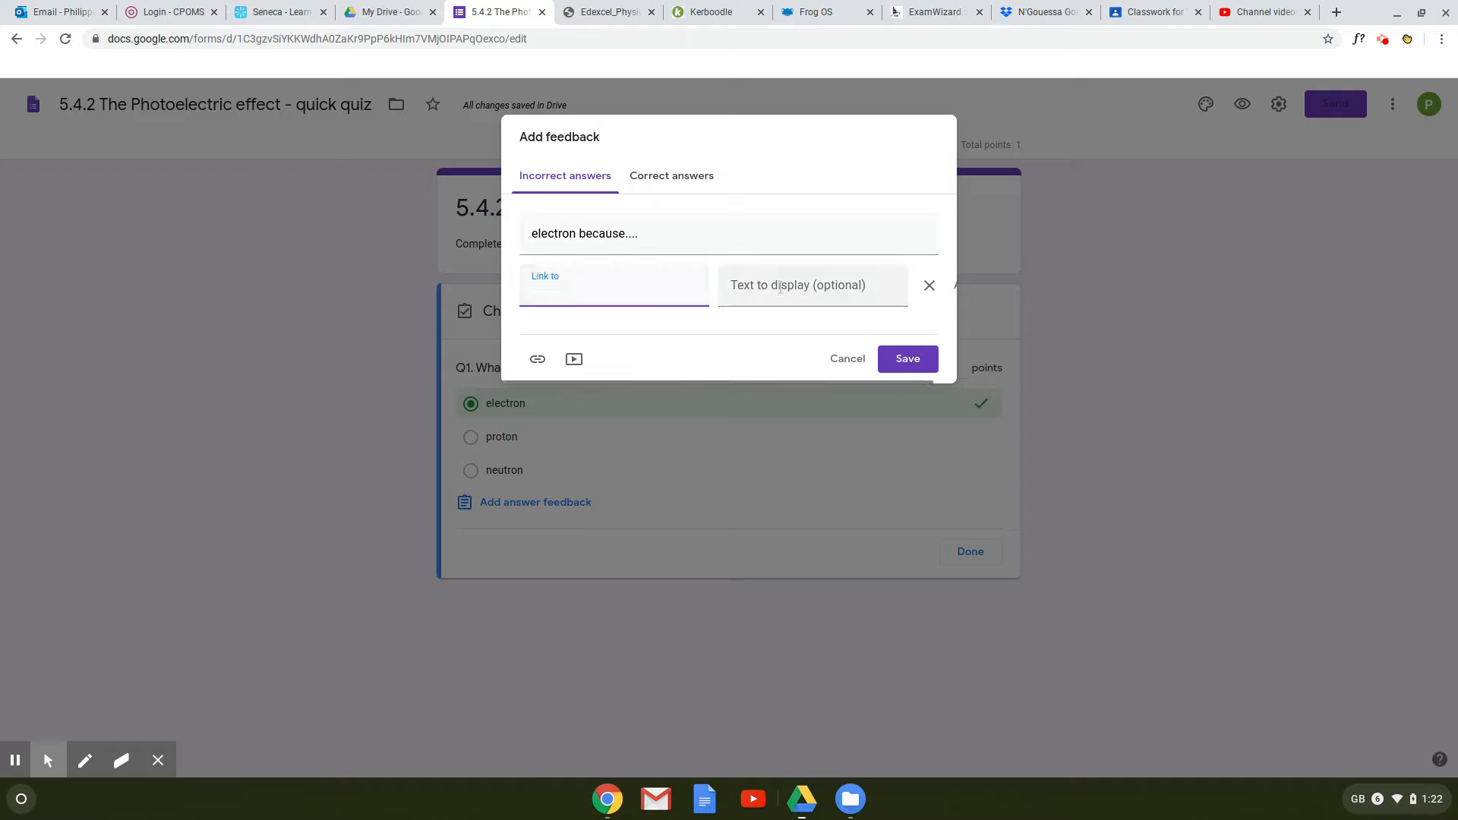
{"action": "left_click", "coordinate": [901, 355]}
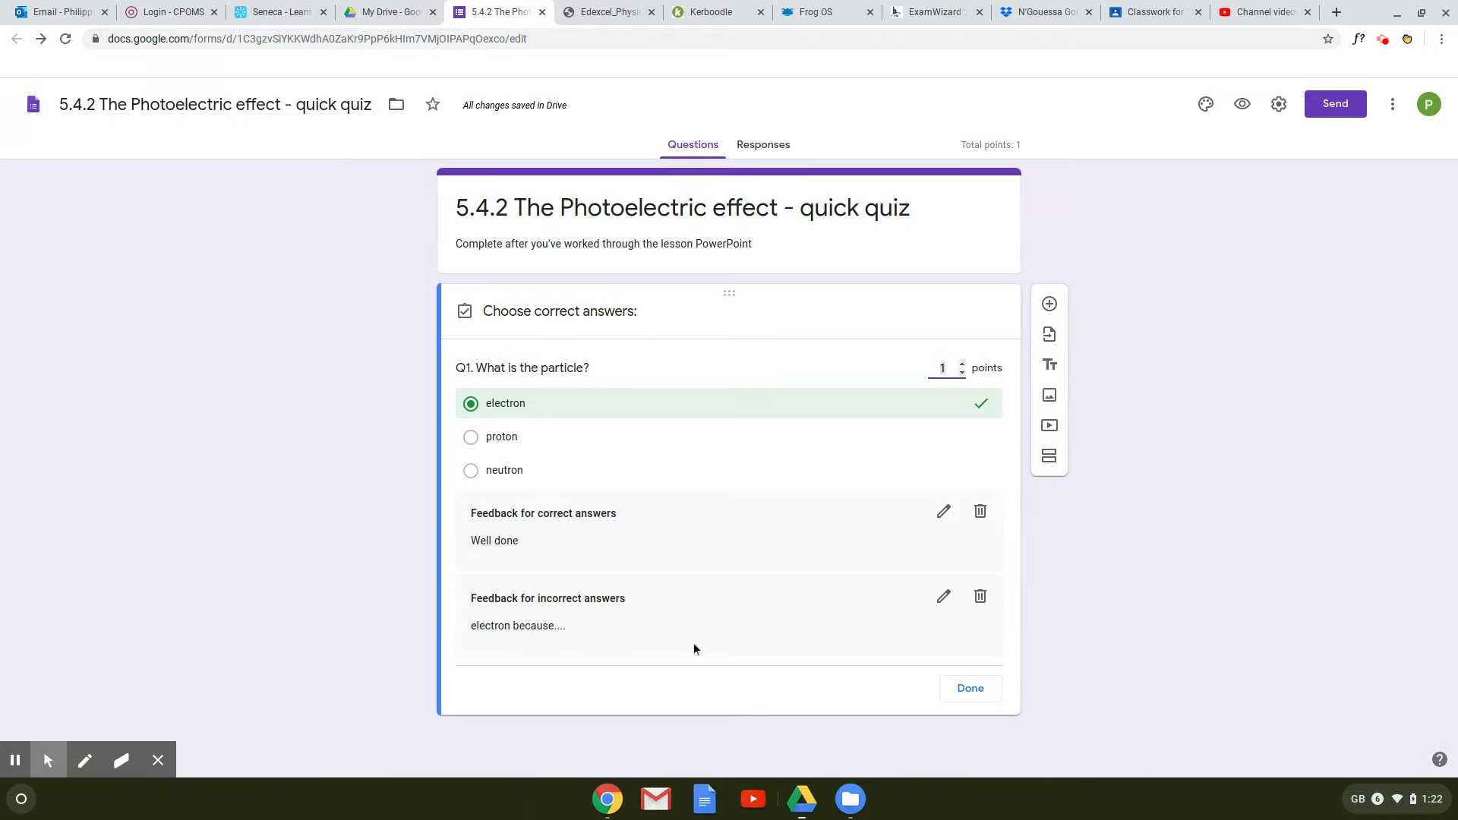
Step: Finish the answer key of Q1 and make the question required
{"action": "left_click", "coordinate": [978, 688]}
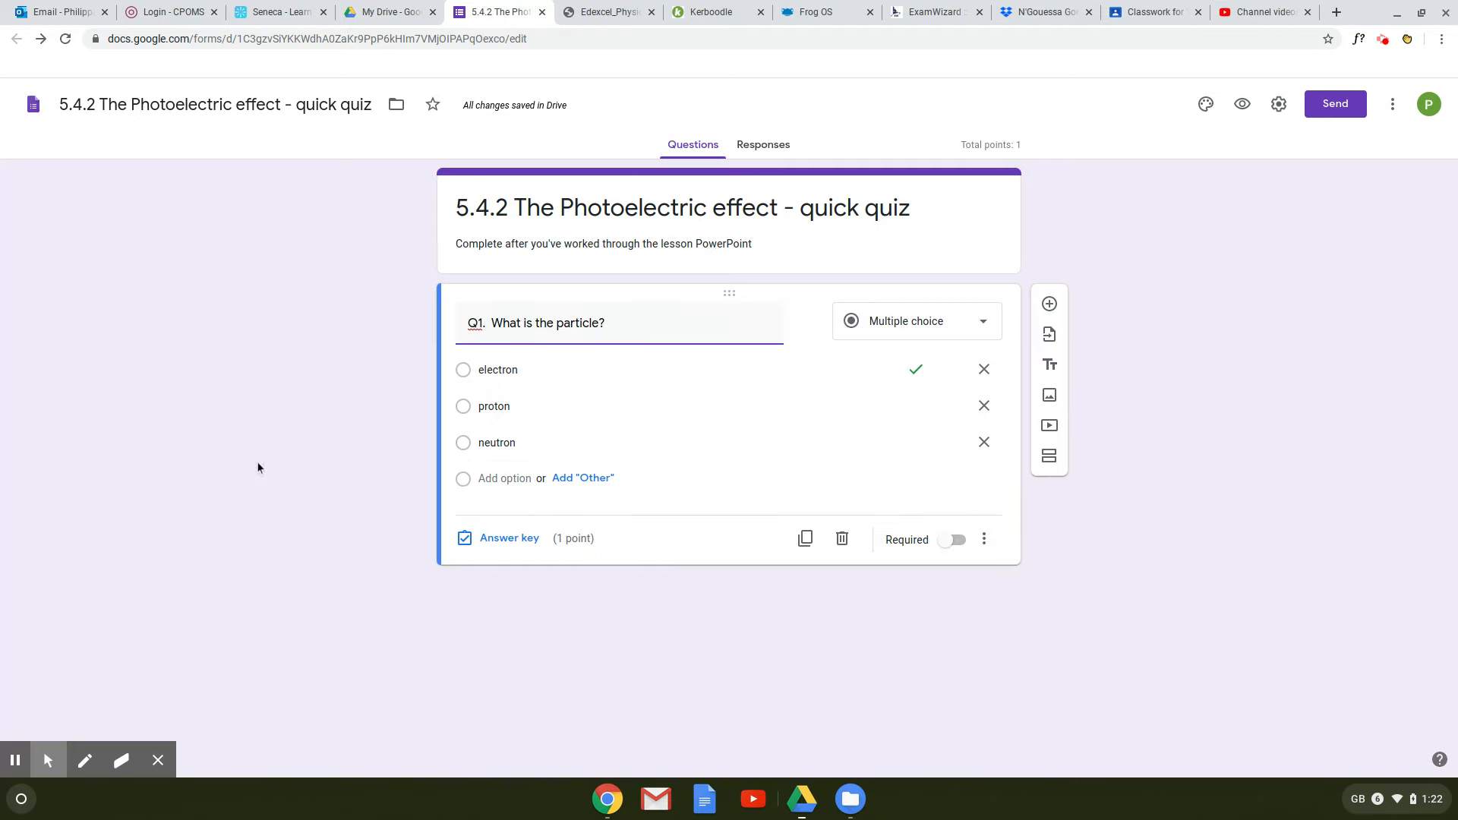
{"action": "left_click", "coordinate": [954, 541]}
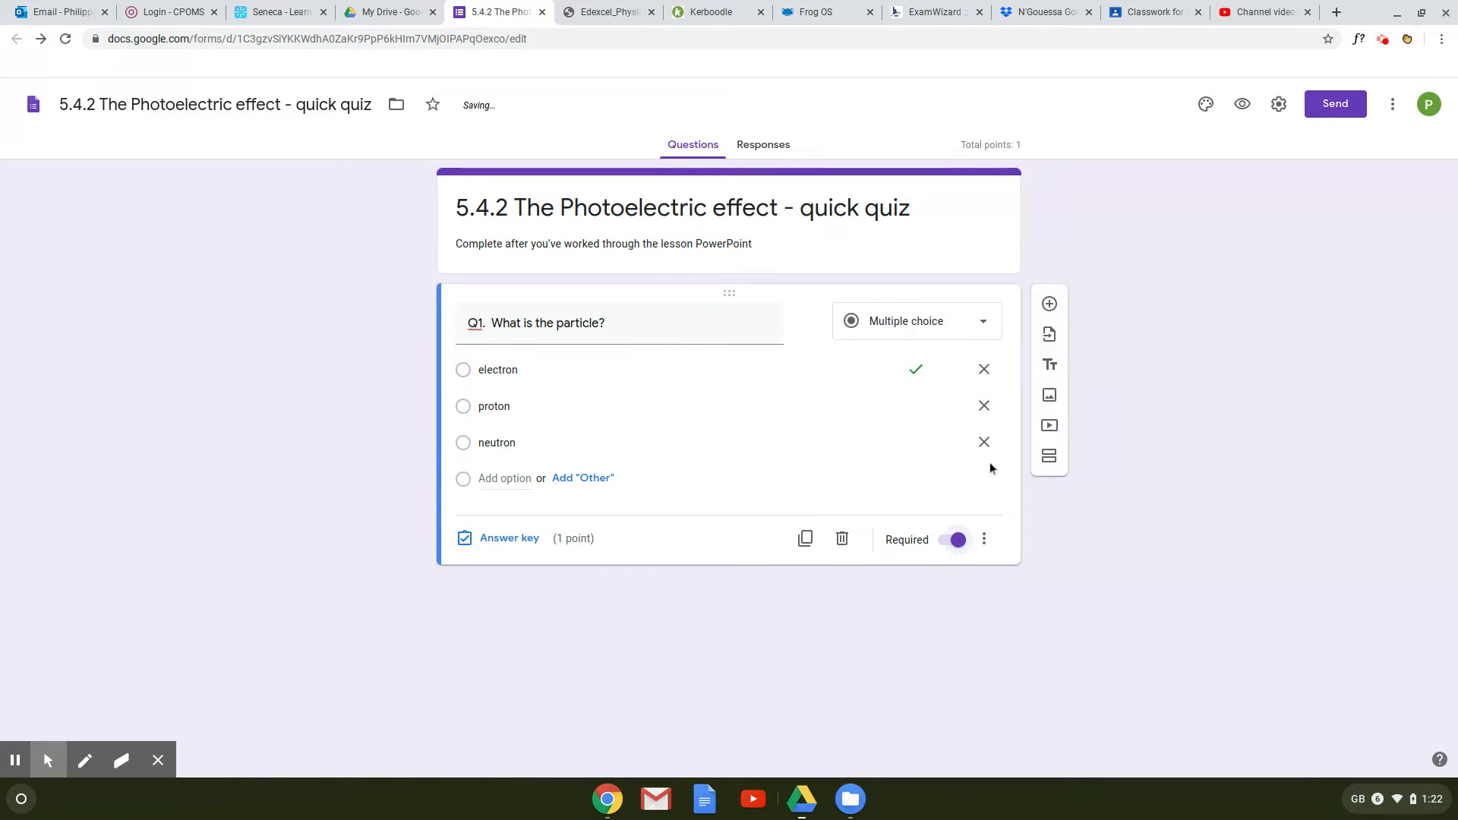
Step: Add a second question starting with "Q2." and set its type to Checkboxes
{"action": "left_click", "coordinate": [1050, 304]}
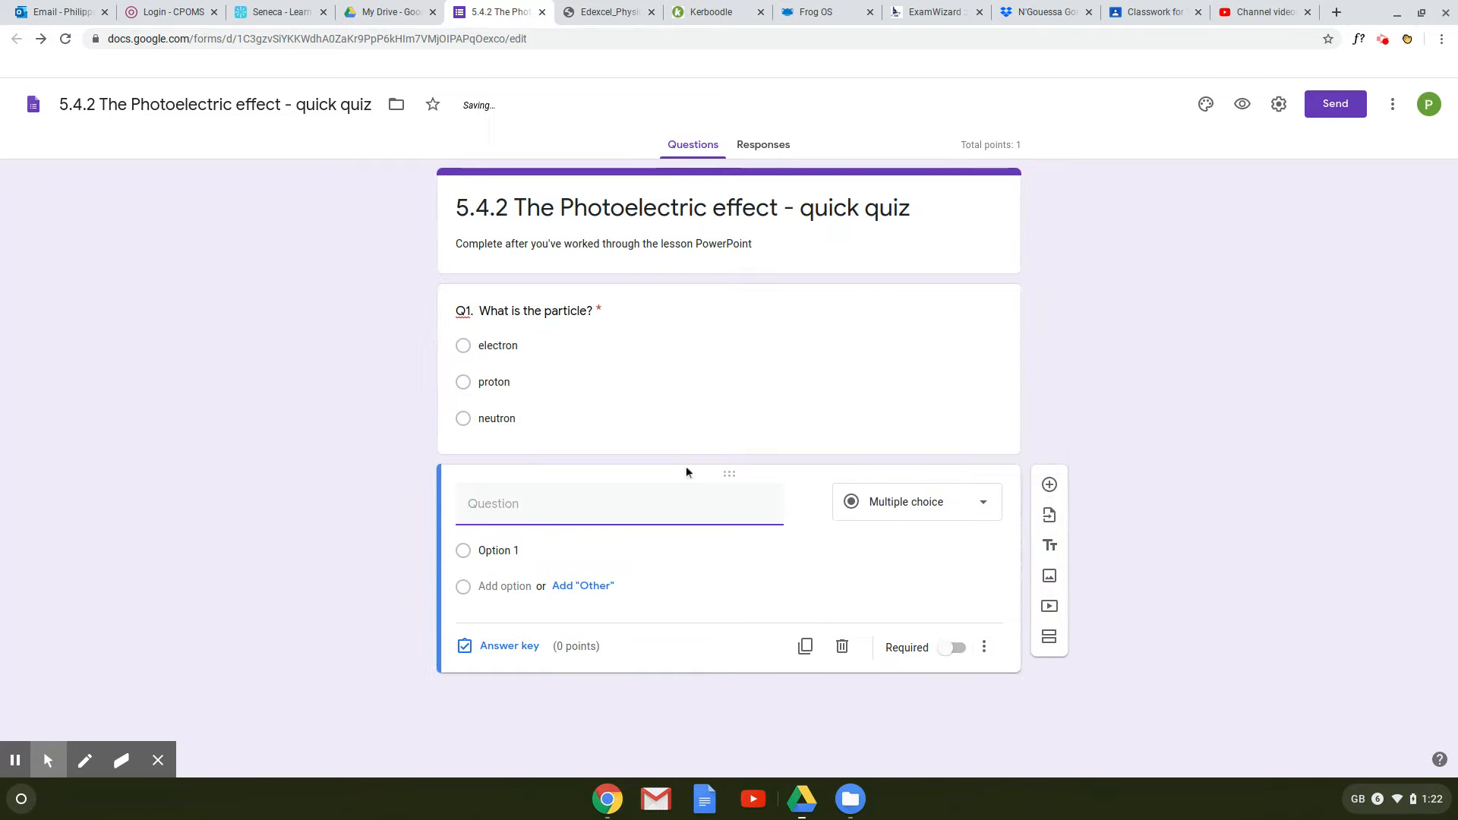
{"action": "type", "text": "Q2."}
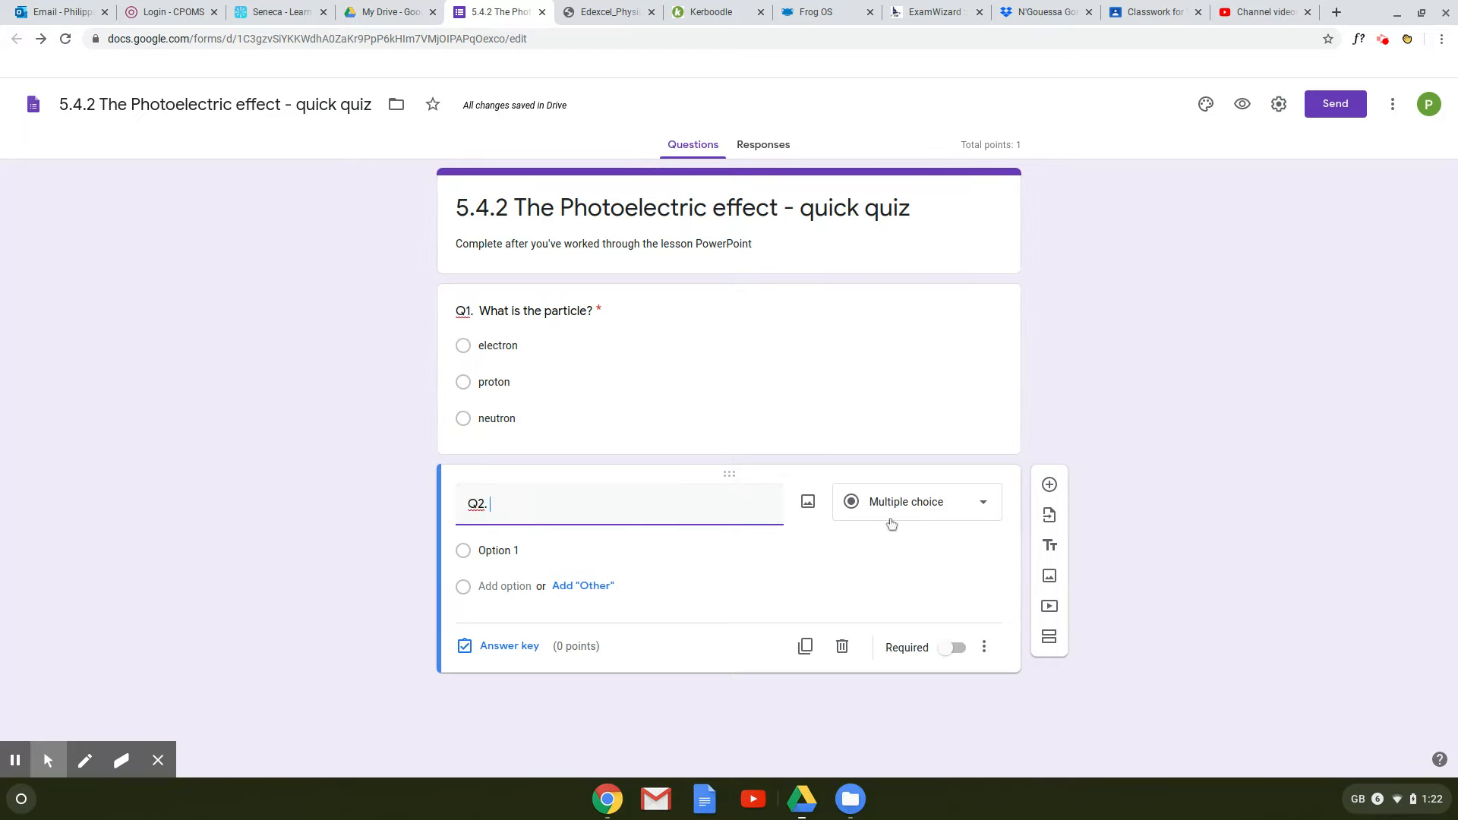
{"action": "left_click", "coordinate": [897, 516]}
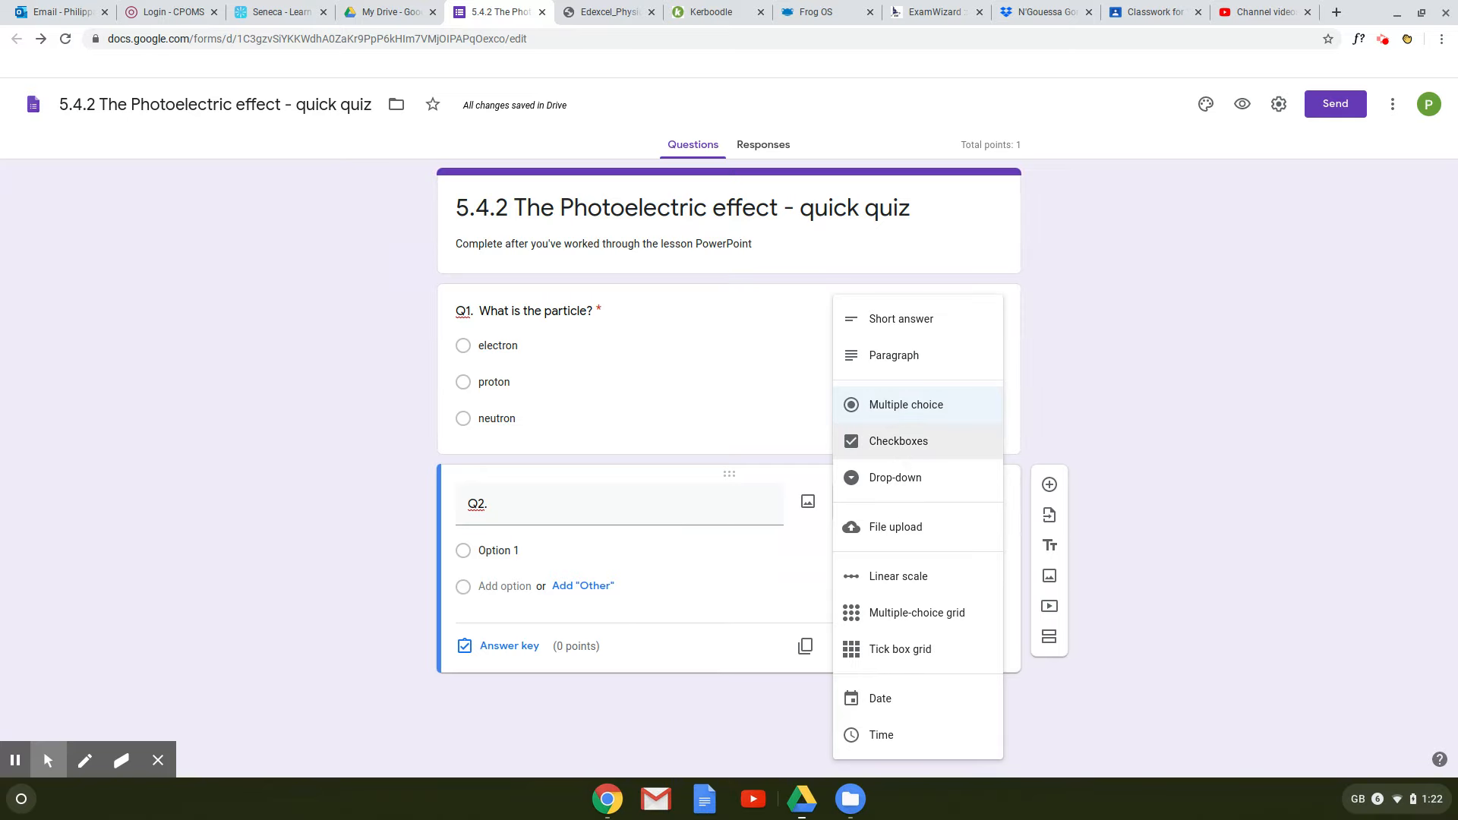
{"action": "left_click", "coordinate": [900, 450]}
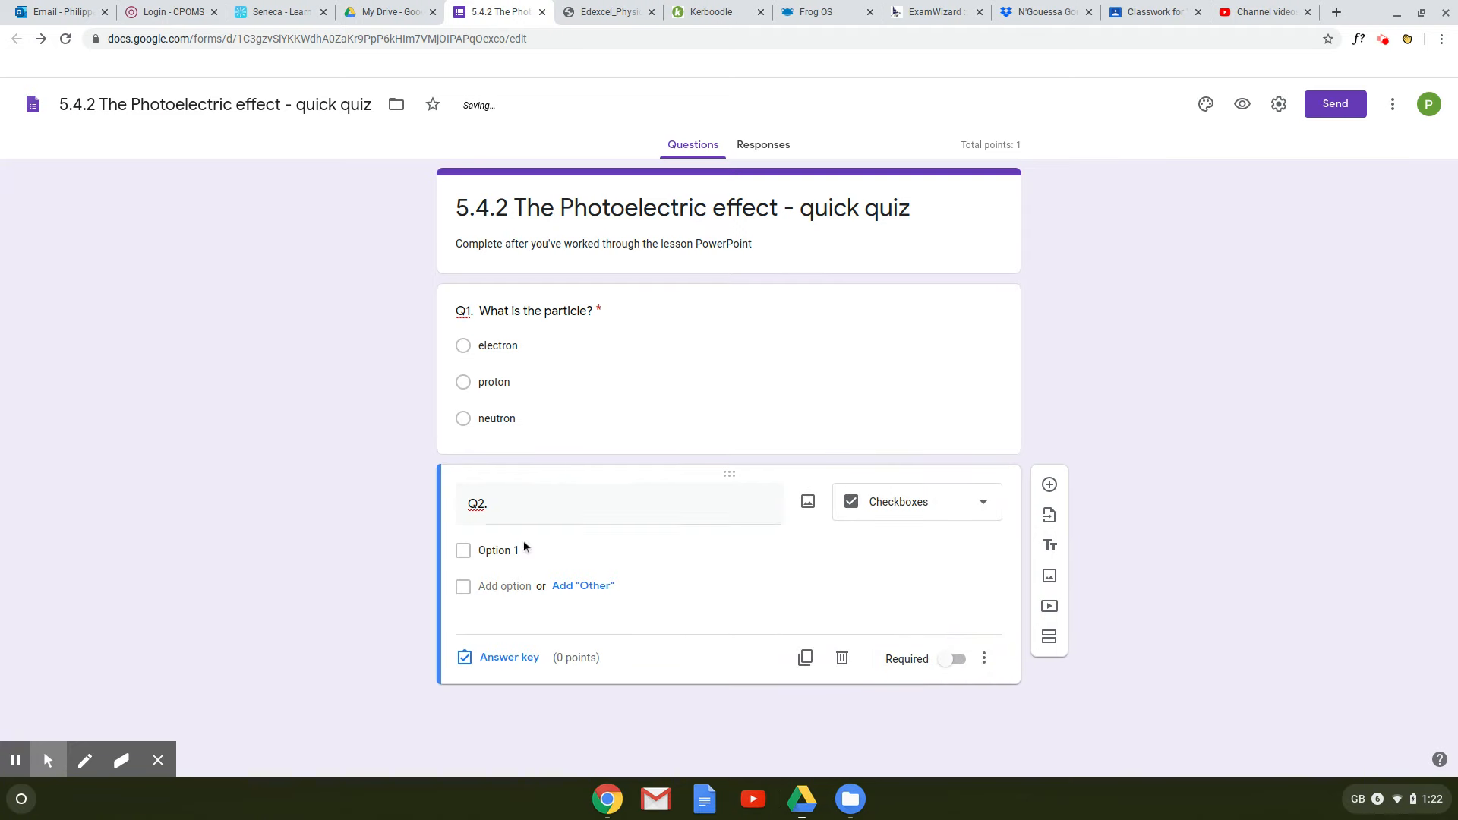
Step: Complete the second question's text as "Q2. Which of these are types of cheese?"
{"action": "left_click", "coordinate": [516, 511]}
{"action": "left_click", "coordinate": [516, 510]}
{"action": "type", "text": "Which"}
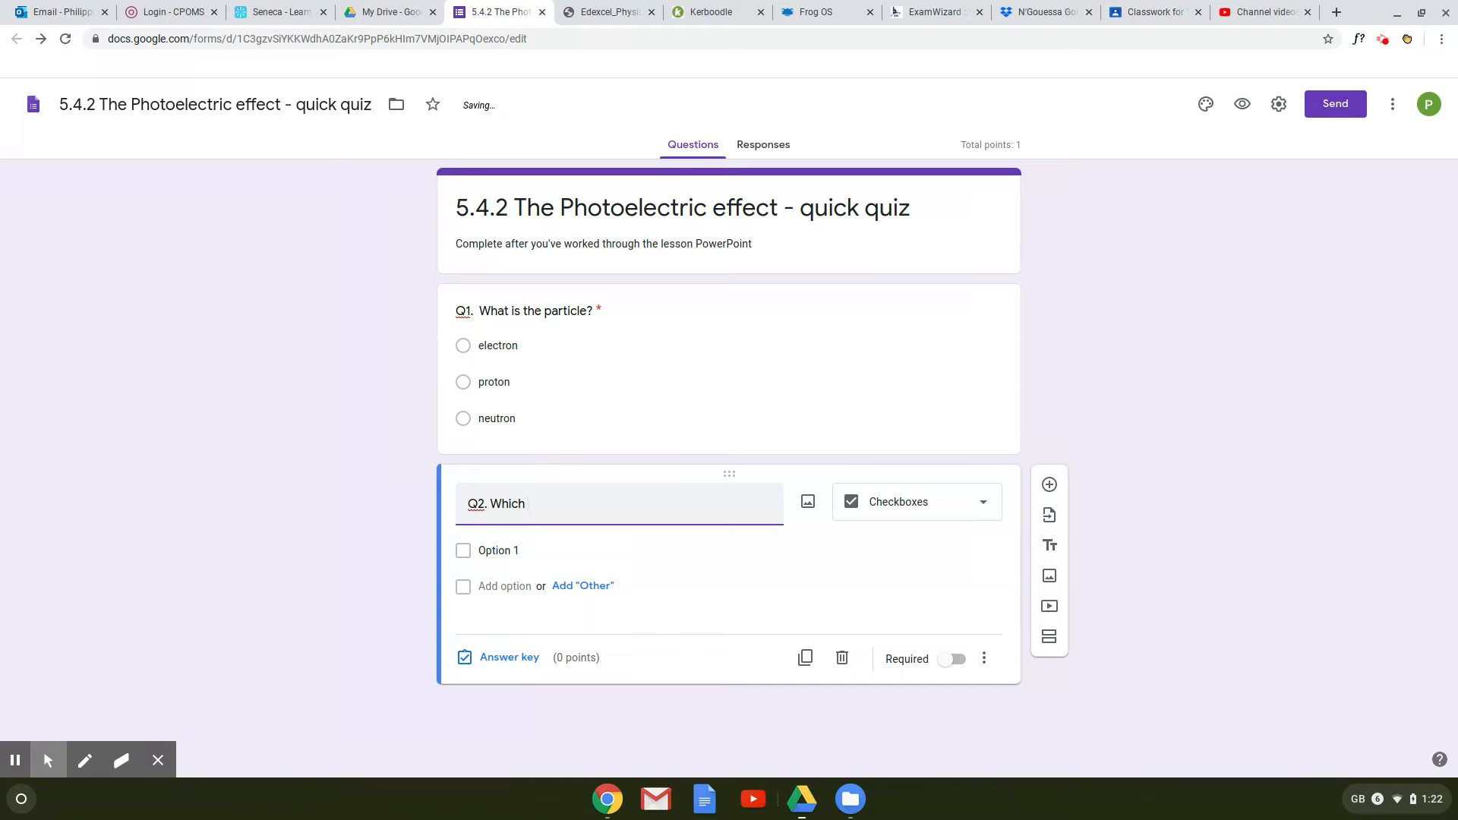
{"action": "type", "text": " of these are types of cheese?"}
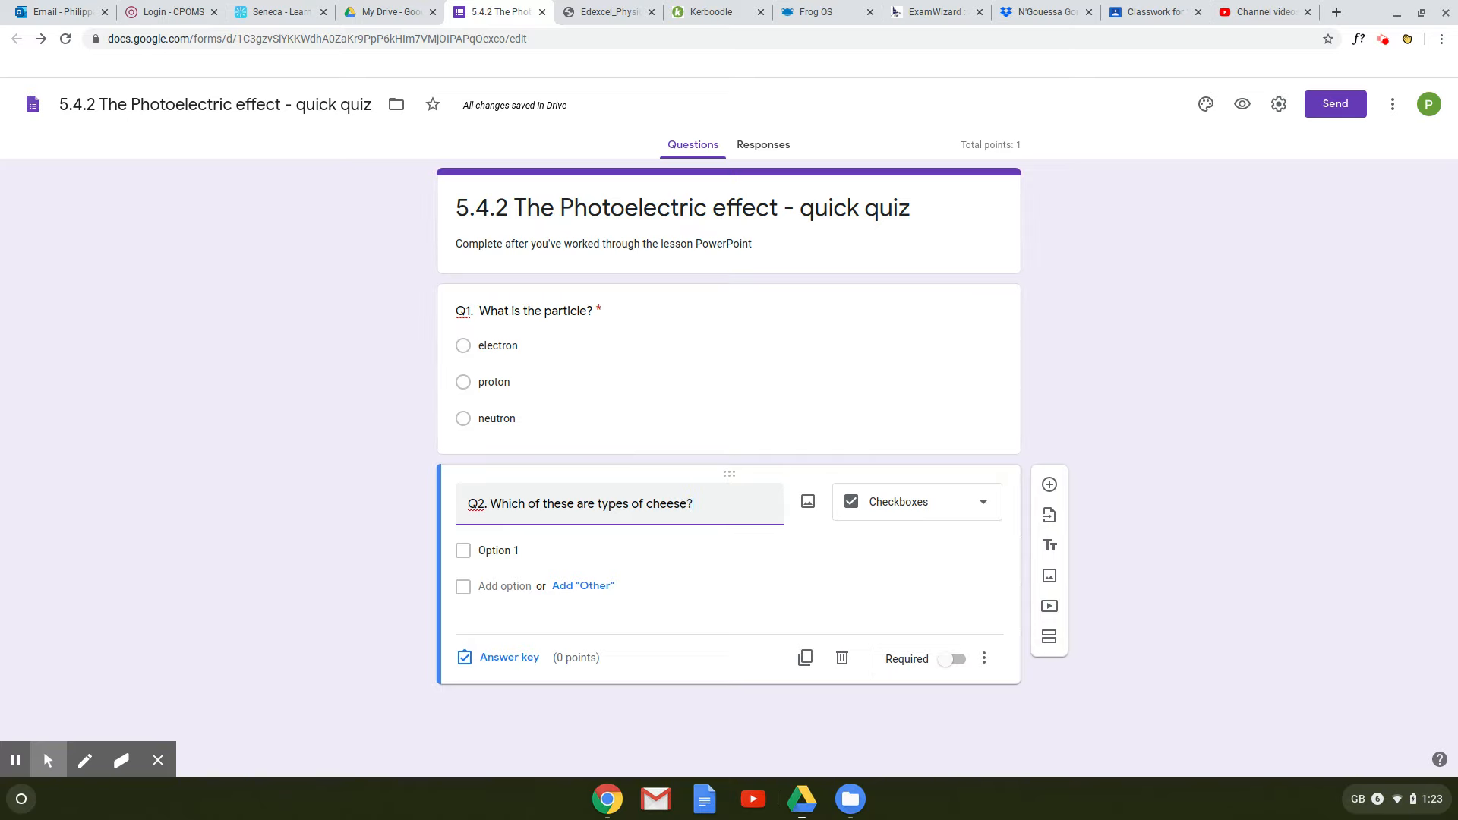
Step: Give Q2 the options Cheddar, Mozzarella and Bread, and move Bread between the two cheeses
{"action": "left_click", "coordinate": [498, 552]}
{"action": "type", "text": "Cheddar"}
{"action": "left_click", "coordinate": [510, 584]}
{"action": "left_click", "coordinate": [511, 588]}
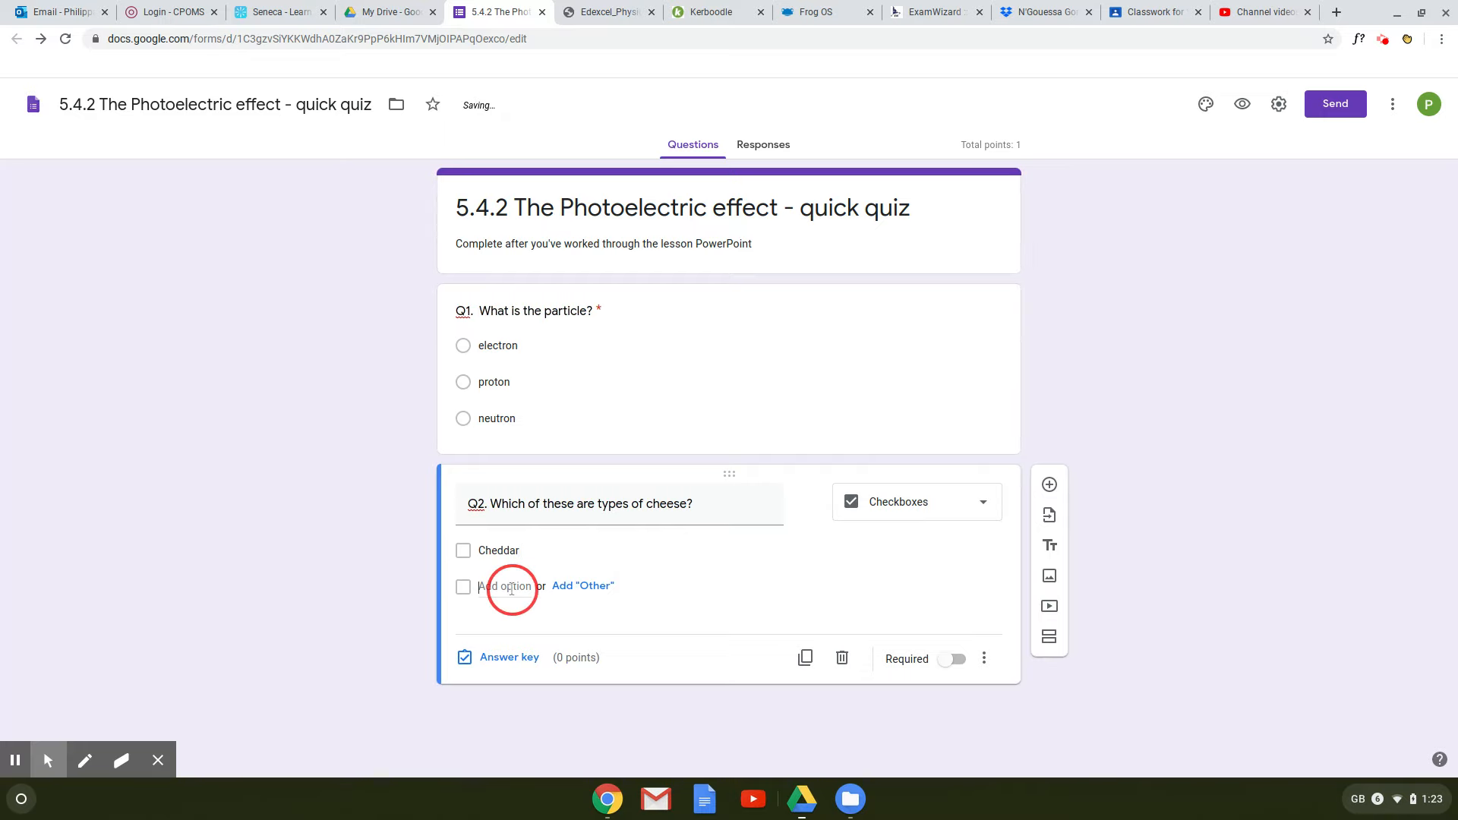
{"action": "type", "text": "Mozzarella"}
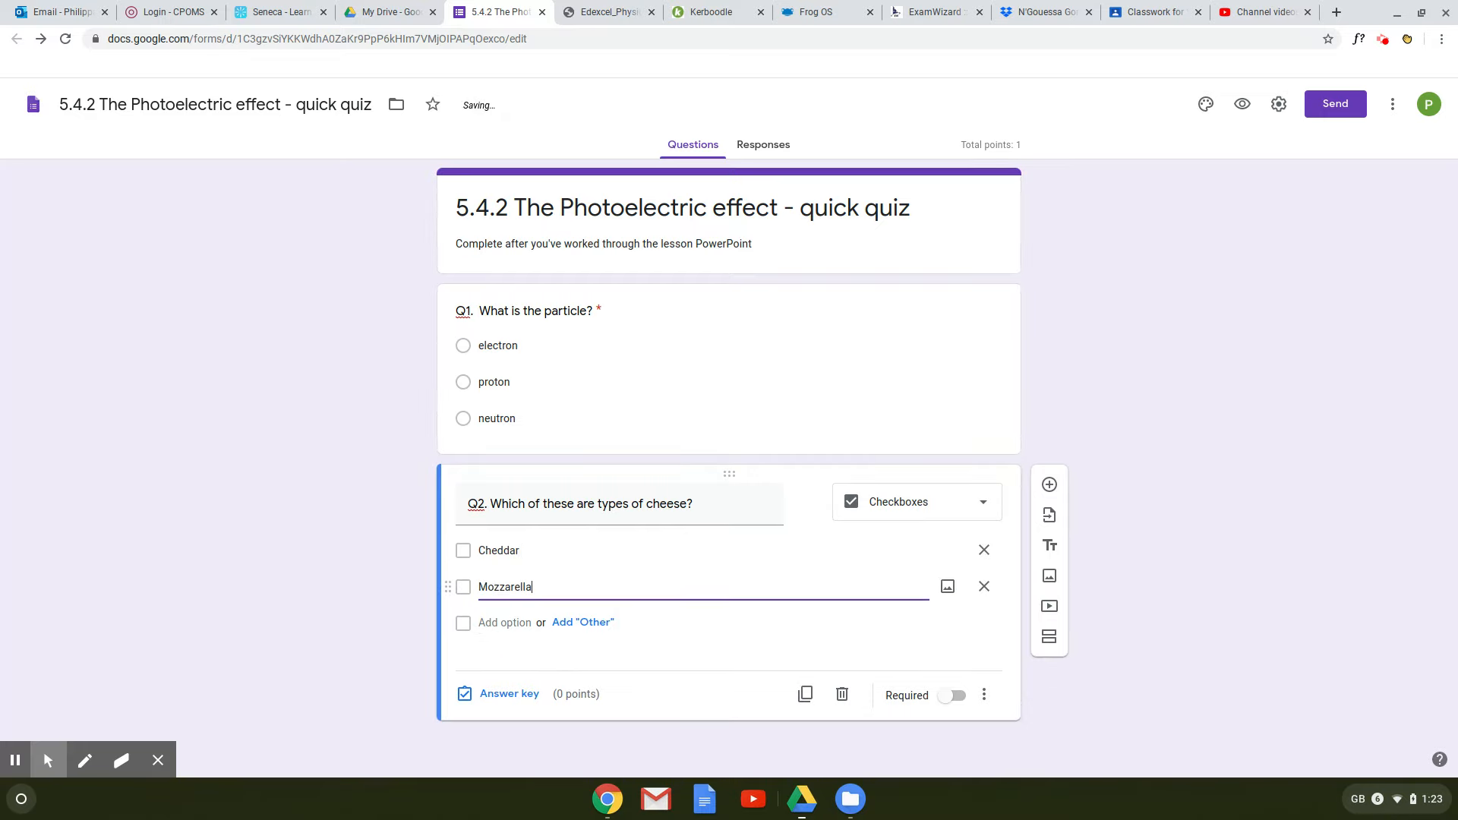
{"action": "left_click", "coordinate": [504, 622]}
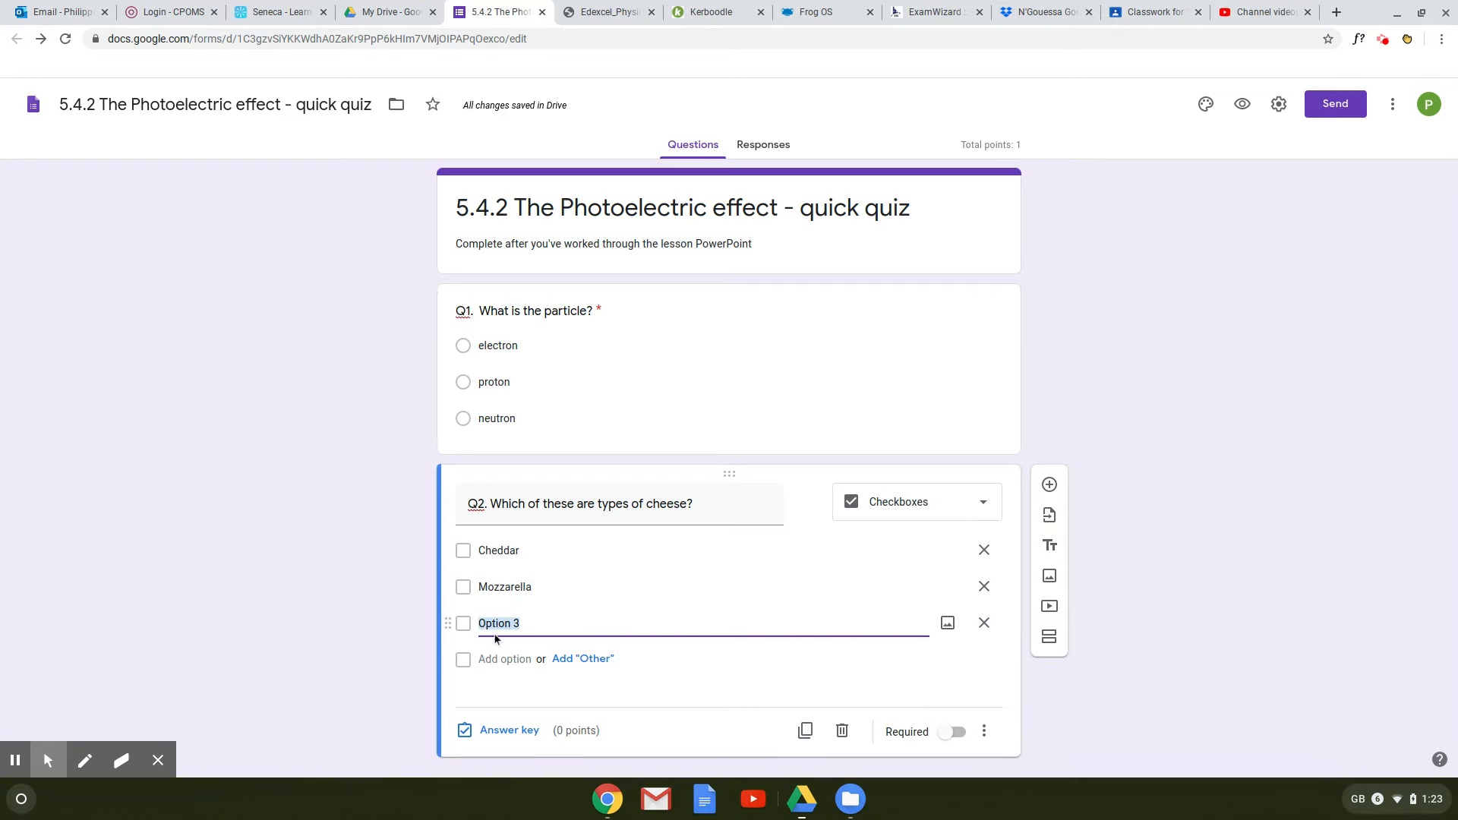
{"action": "type", "text": "P"}
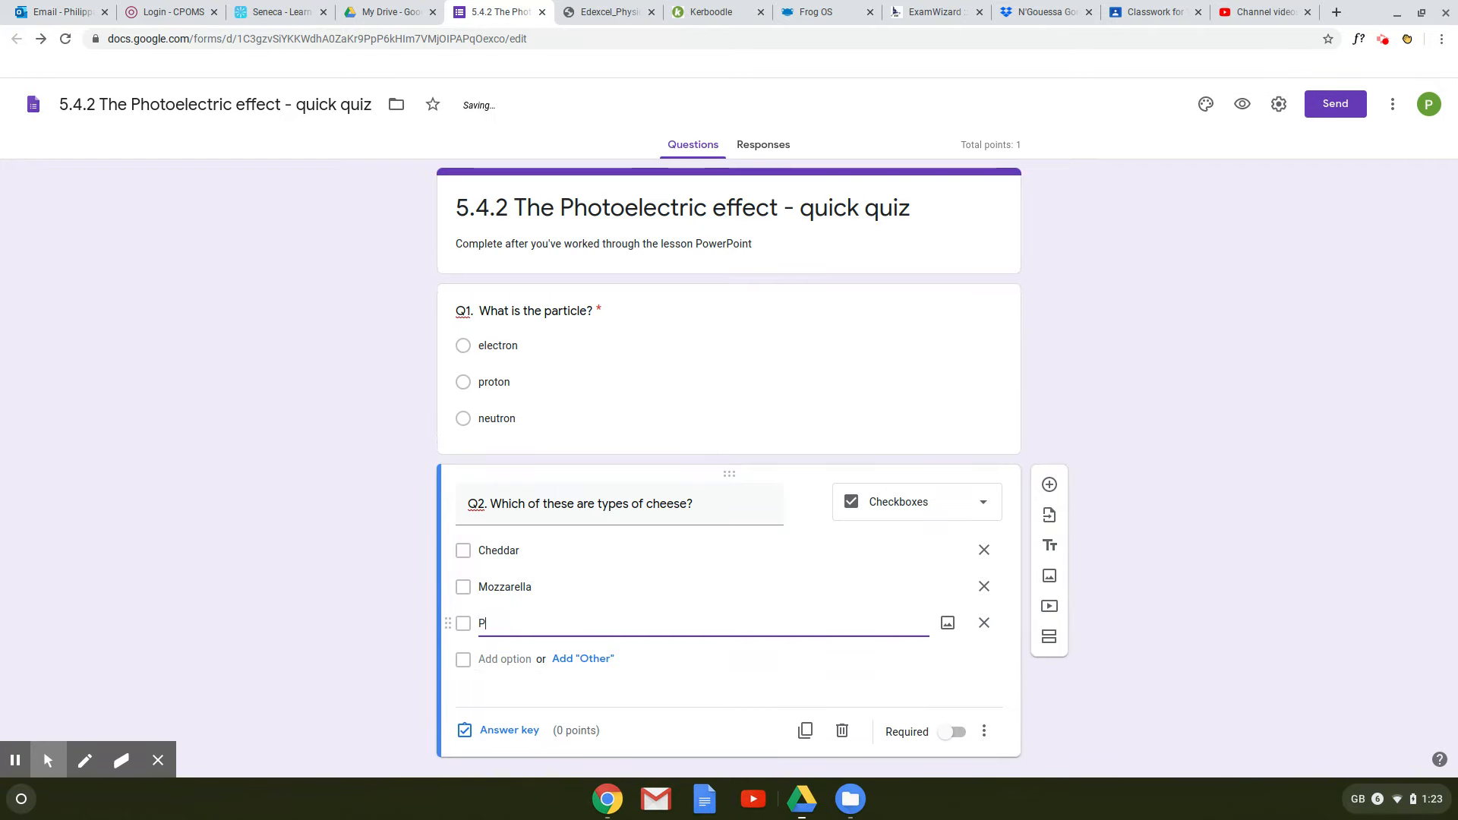
{"action": "type", "text": "Brea"}
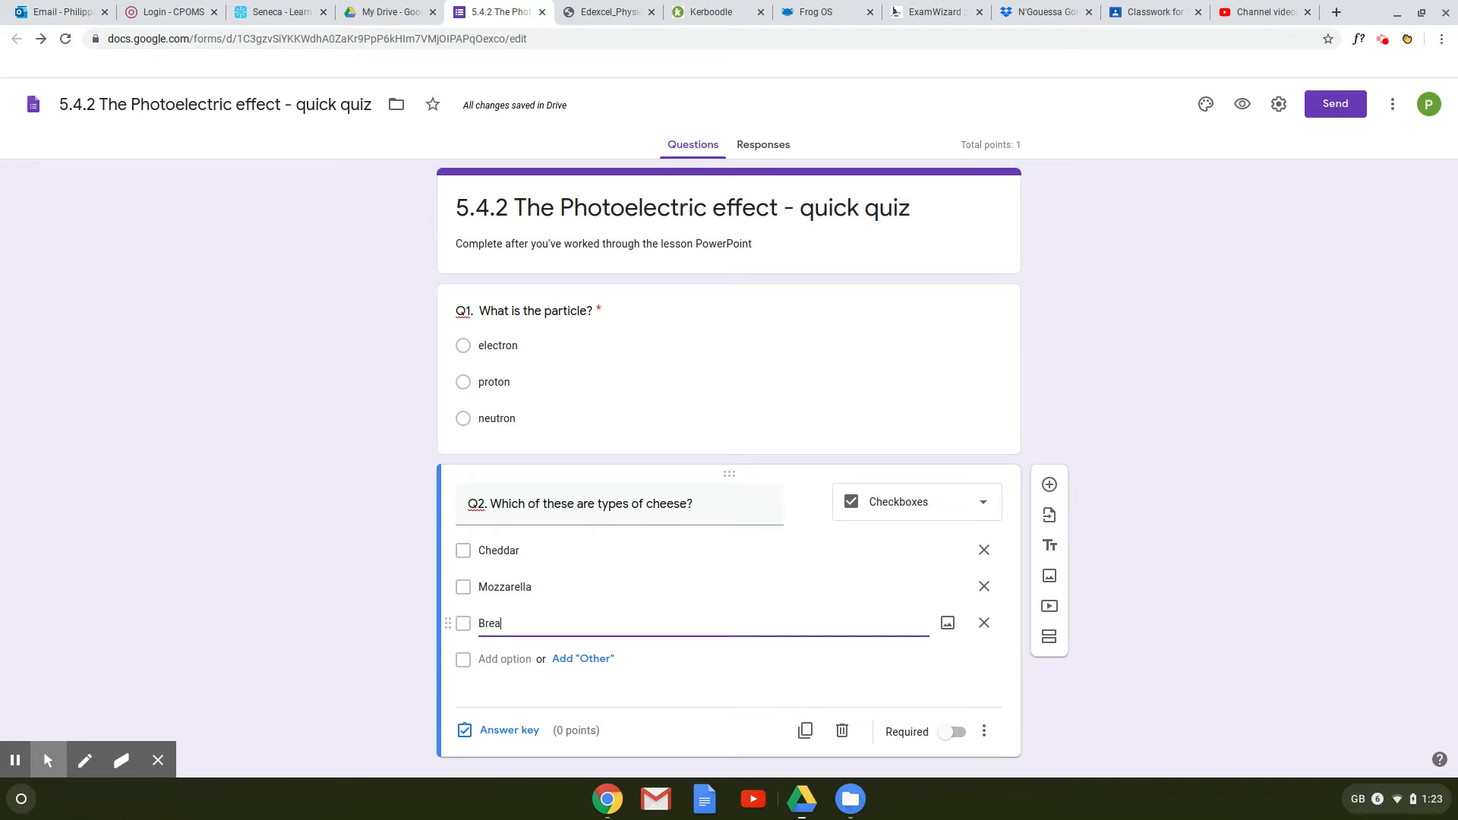
{"action": "type", "text": "d"}
{"action": "left_click_drag", "start_coordinate": [447, 623], "coordinate": [453, 574]}
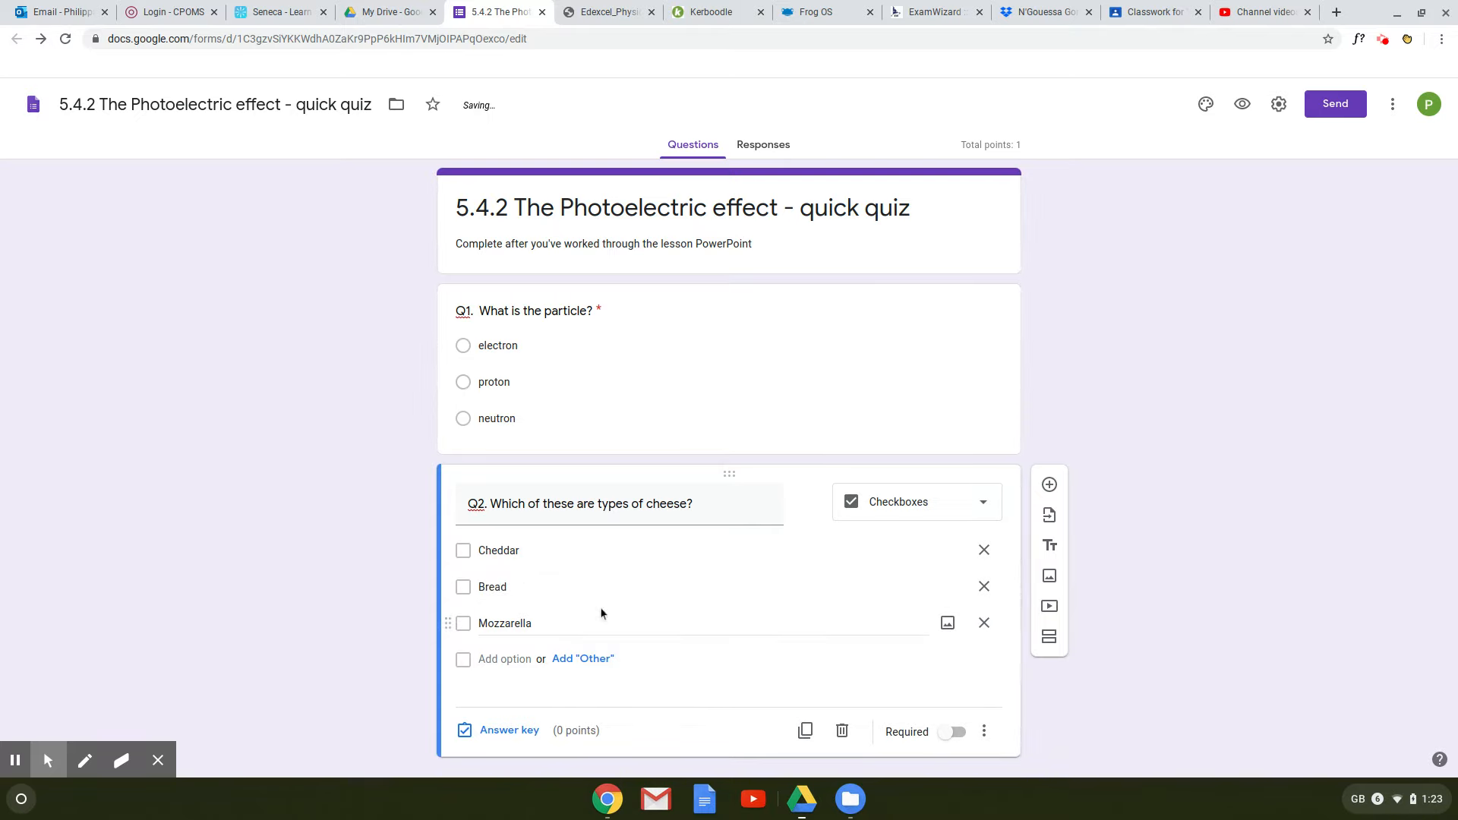
Step: Mark Cheddar and Mozzarella as the correct answers of Q2 and award 2 points
{"action": "left_click", "coordinate": [518, 730]}
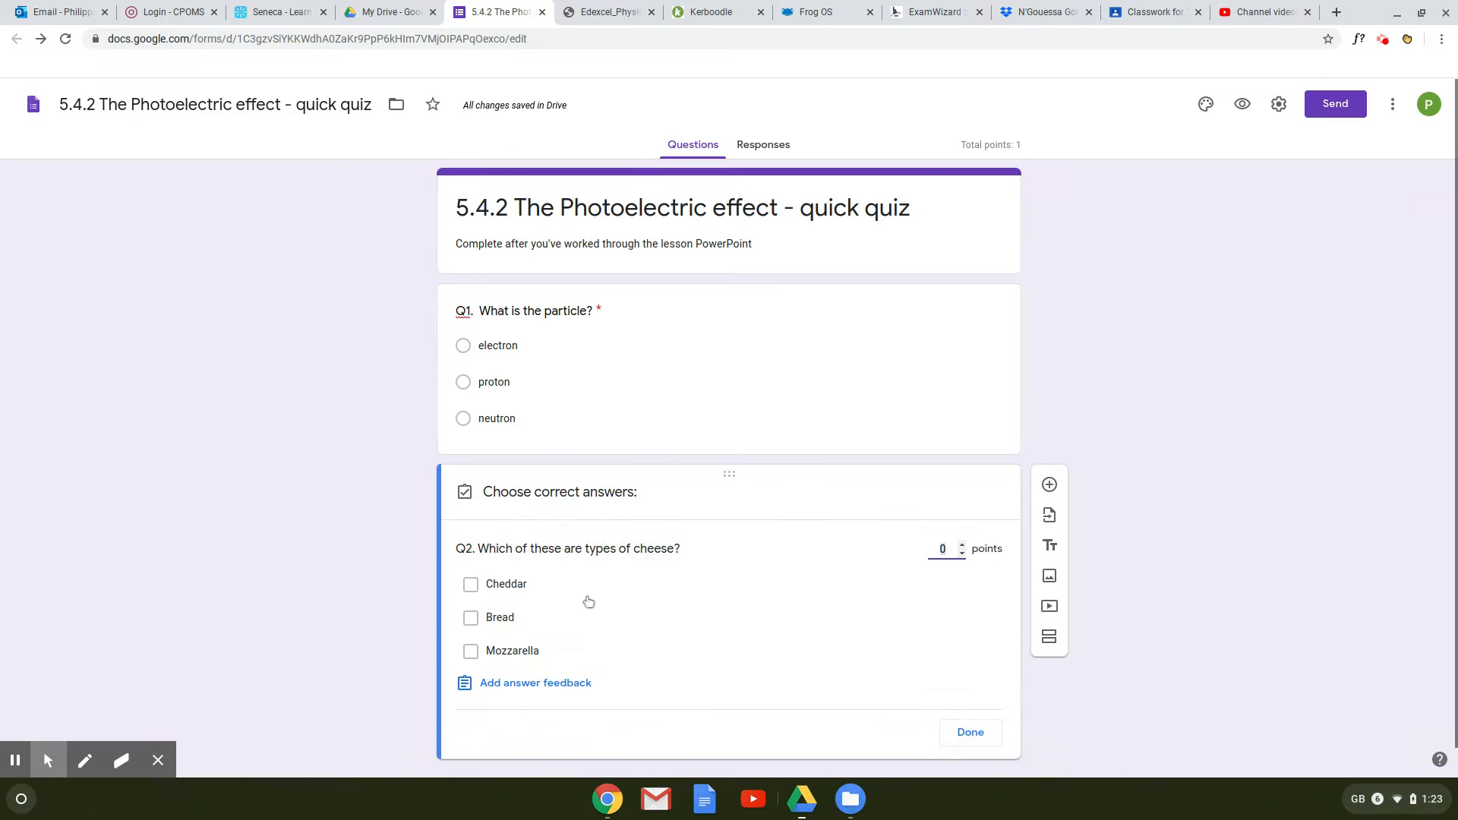
{"action": "left_click", "coordinate": [508, 585]}
{"action": "left_click", "coordinate": [507, 651]}
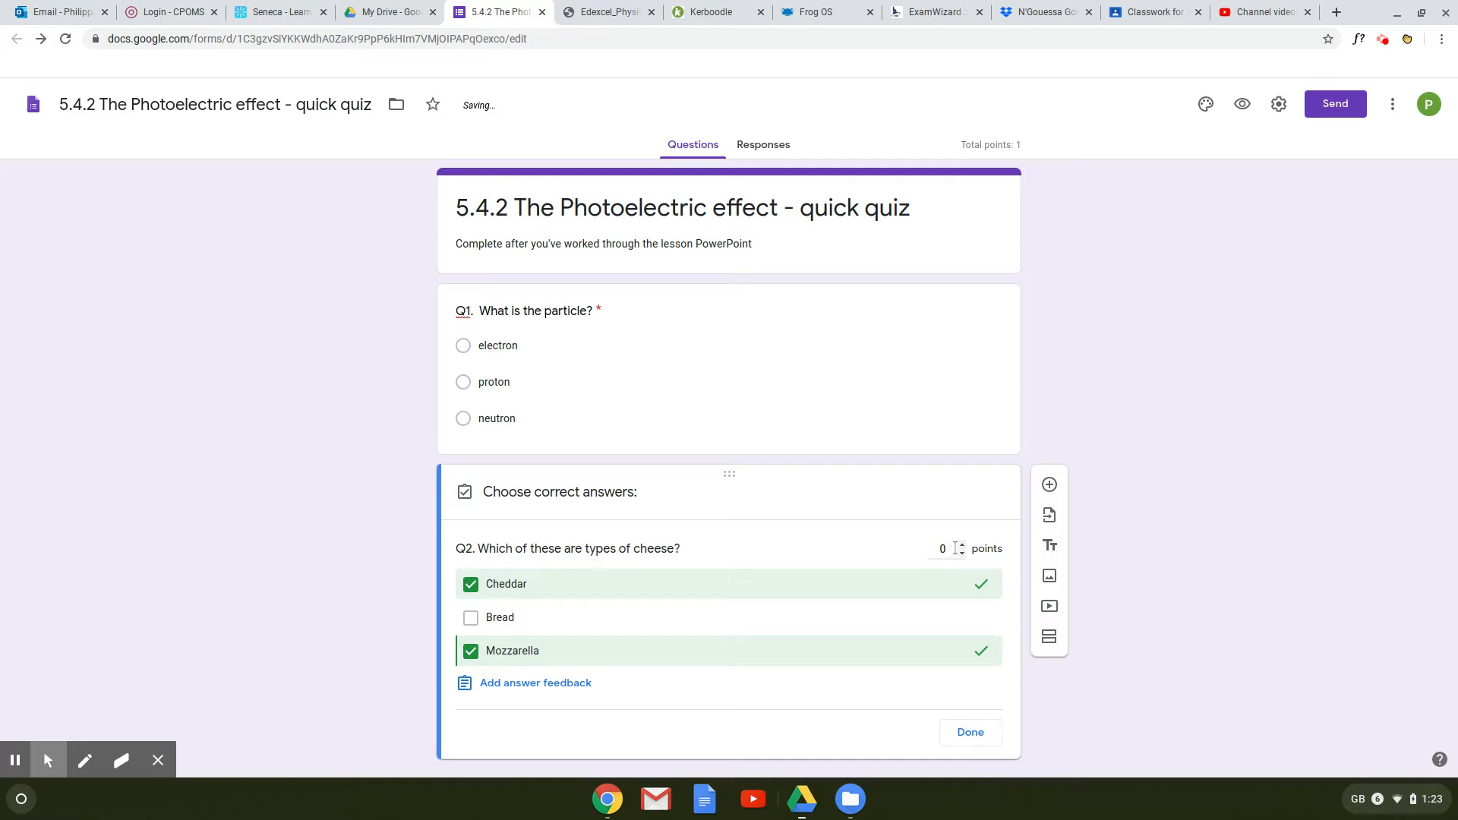
{"action": "double_click", "coordinate": [962, 545]}
Step: Save feedback for Q2: "Cheddar and mozzarella are types of cheese" for incorrect answers and "Well done" for correct answers
{"action": "left_click", "coordinate": [546, 686]}
{"action": "left_click", "coordinate": [580, 241]}
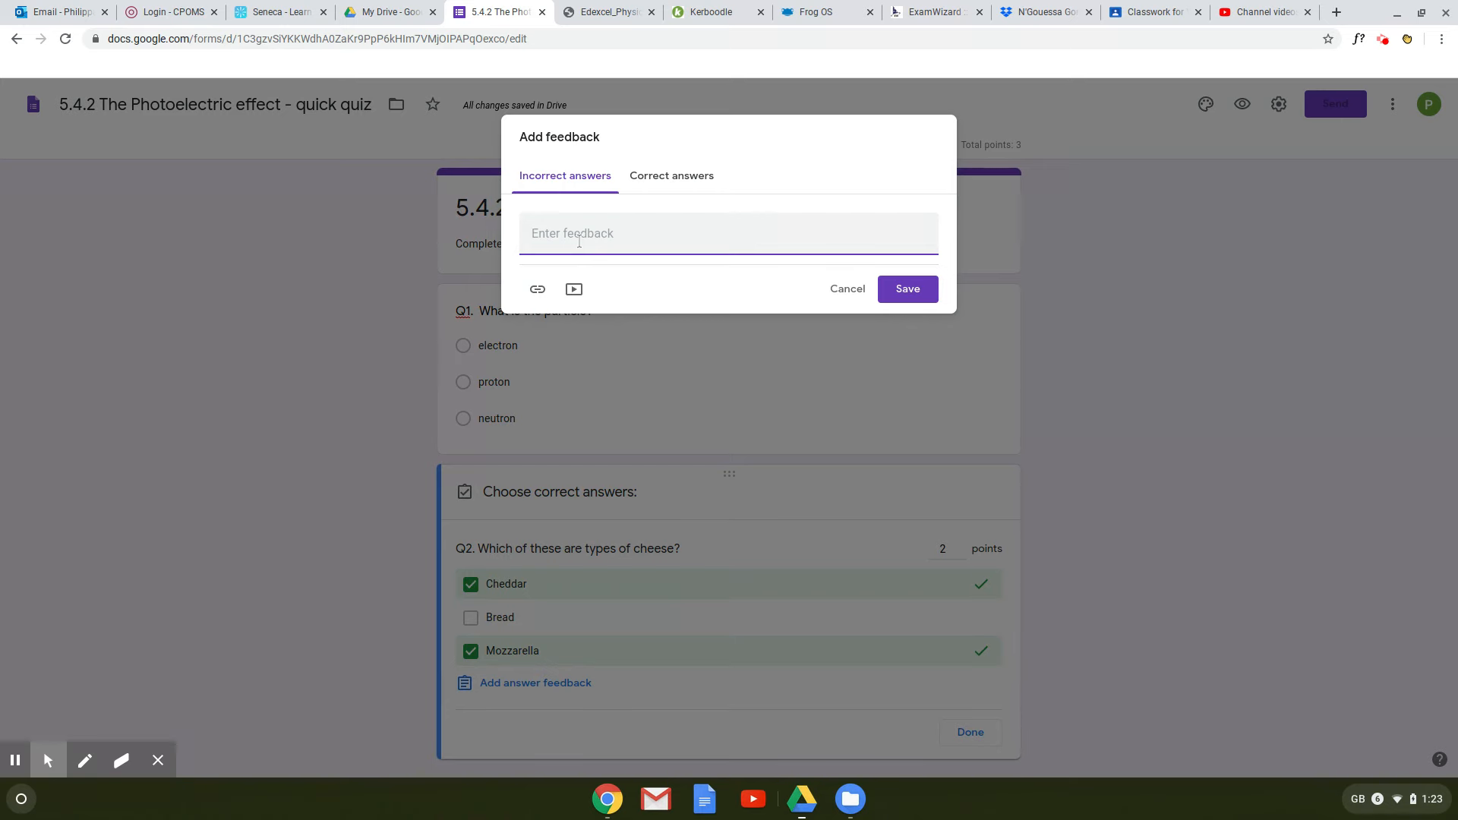
{"action": "type", "text": "Cheddar and mozzarella are tyoes"}
{"action": "key", "text": "BackSpace"}
{"action": "key", "text": "BackSpace"}
{"action": "key", "text": "BackSpace"}
{"action": "type", "text": "pes of cheese"}
{"action": "left_click", "coordinate": [719, 182]}
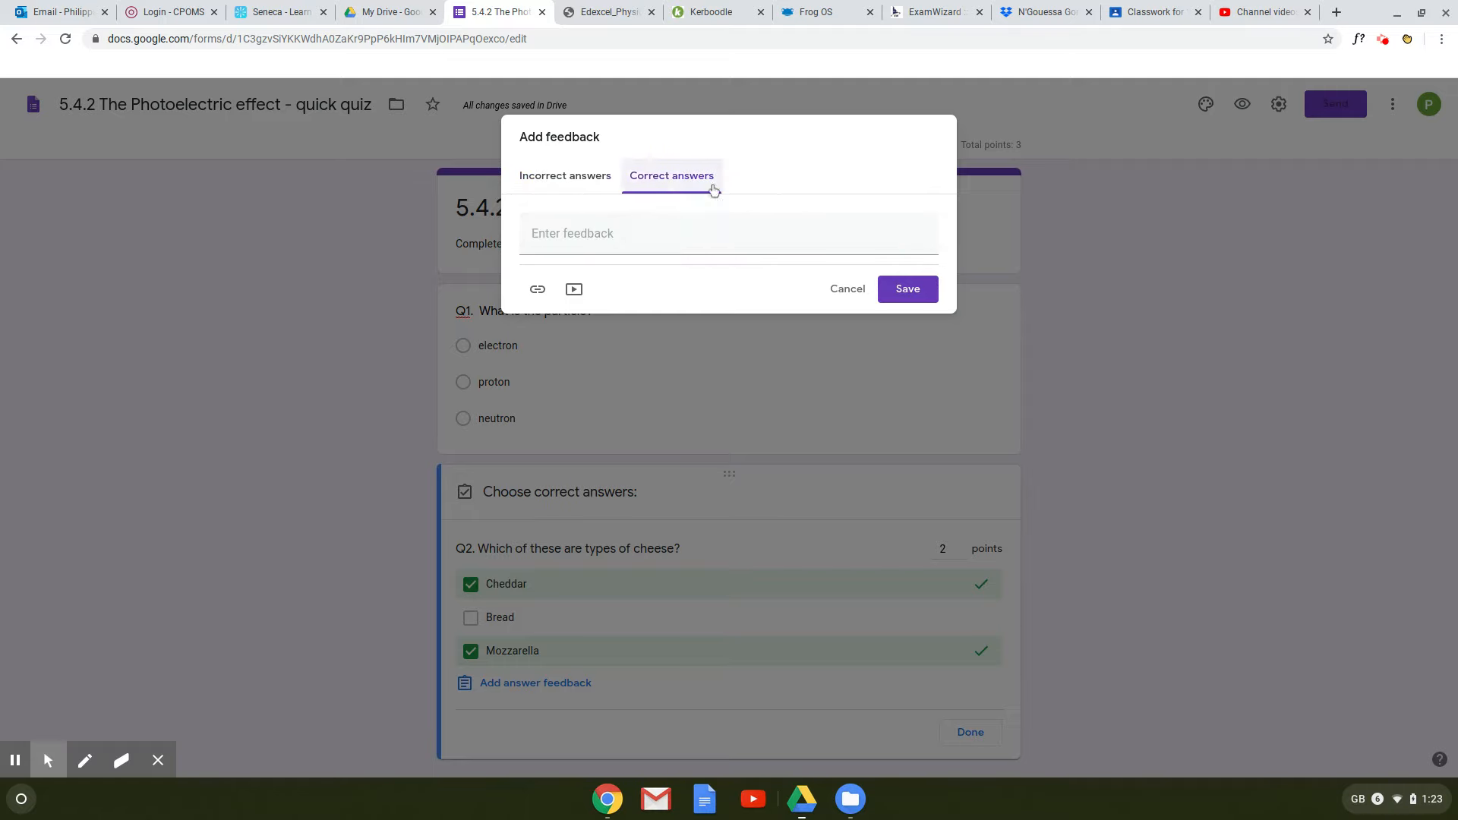
{"action": "left_click", "coordinate": [703, 232]}
{"action": "type", "text": "Well done"}
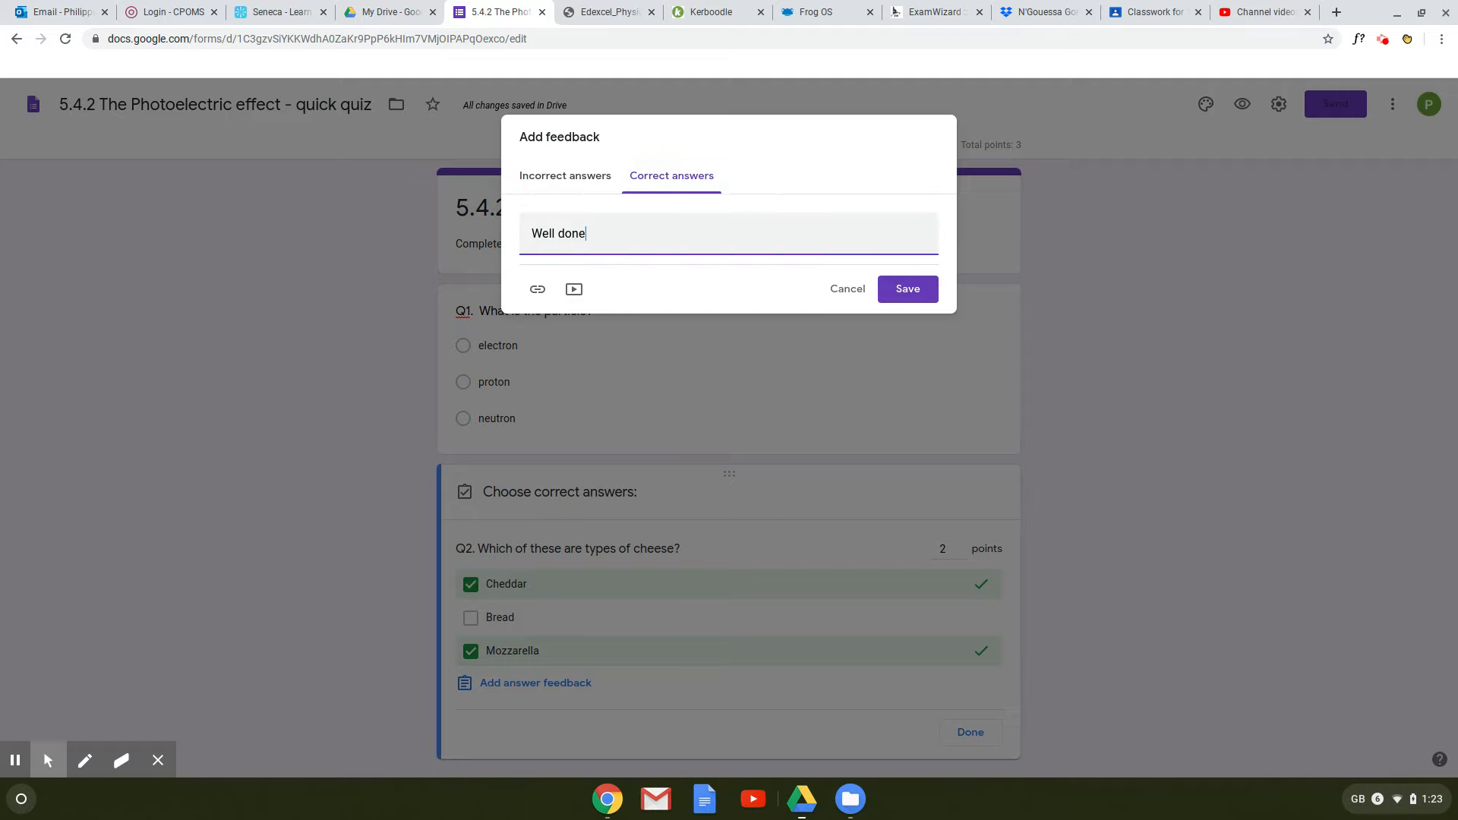
{"action": "left_click", "coordinate": [898, 289]}
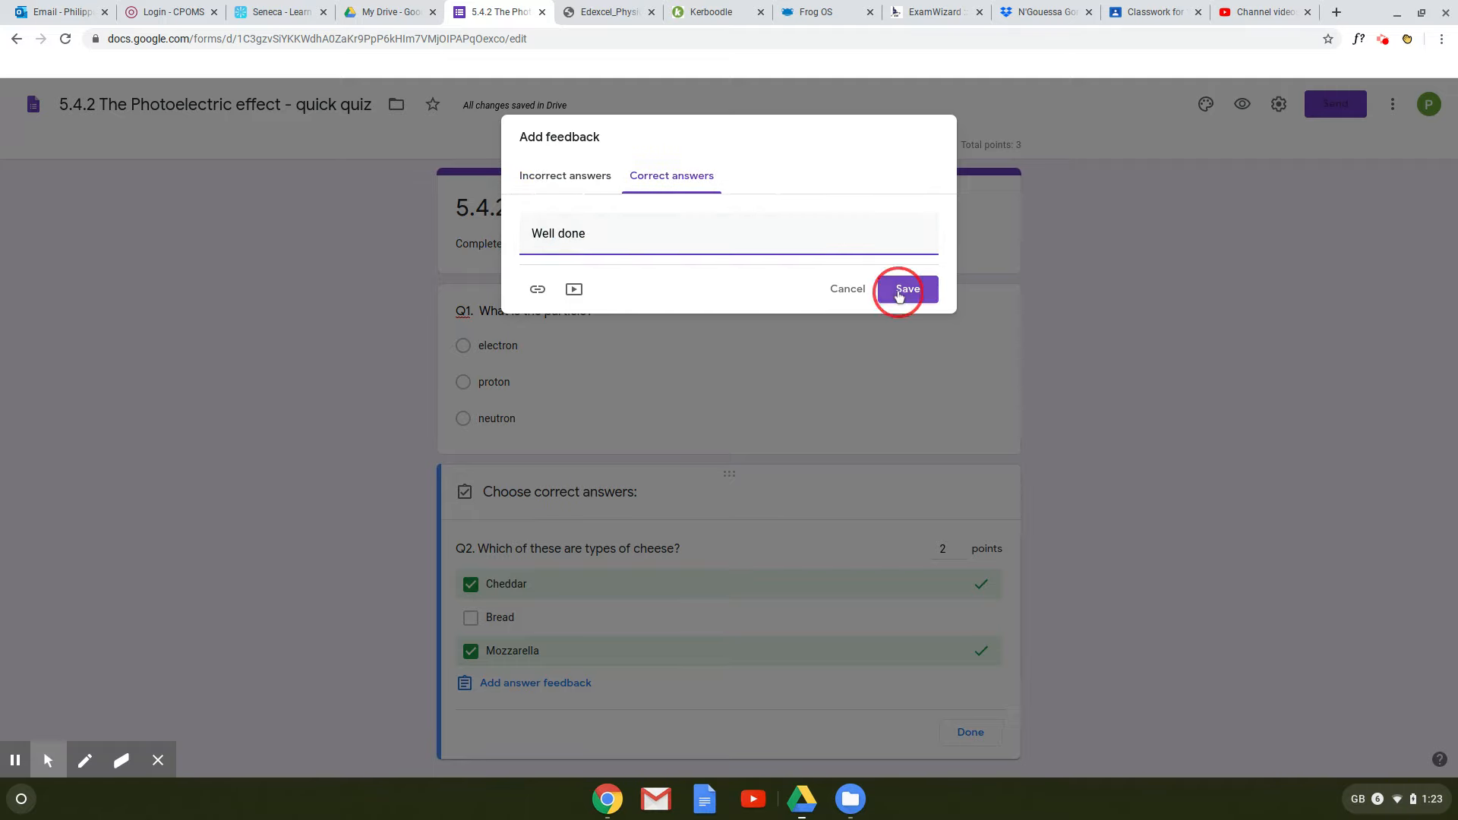
Step: Add a third question titled "Q3." with the File upload type, accepting that respondents upload files to Drive
{"action": "scroll", "coordinate": [418, 526], "scroll_direction": "down", "scroll_amount": 2}
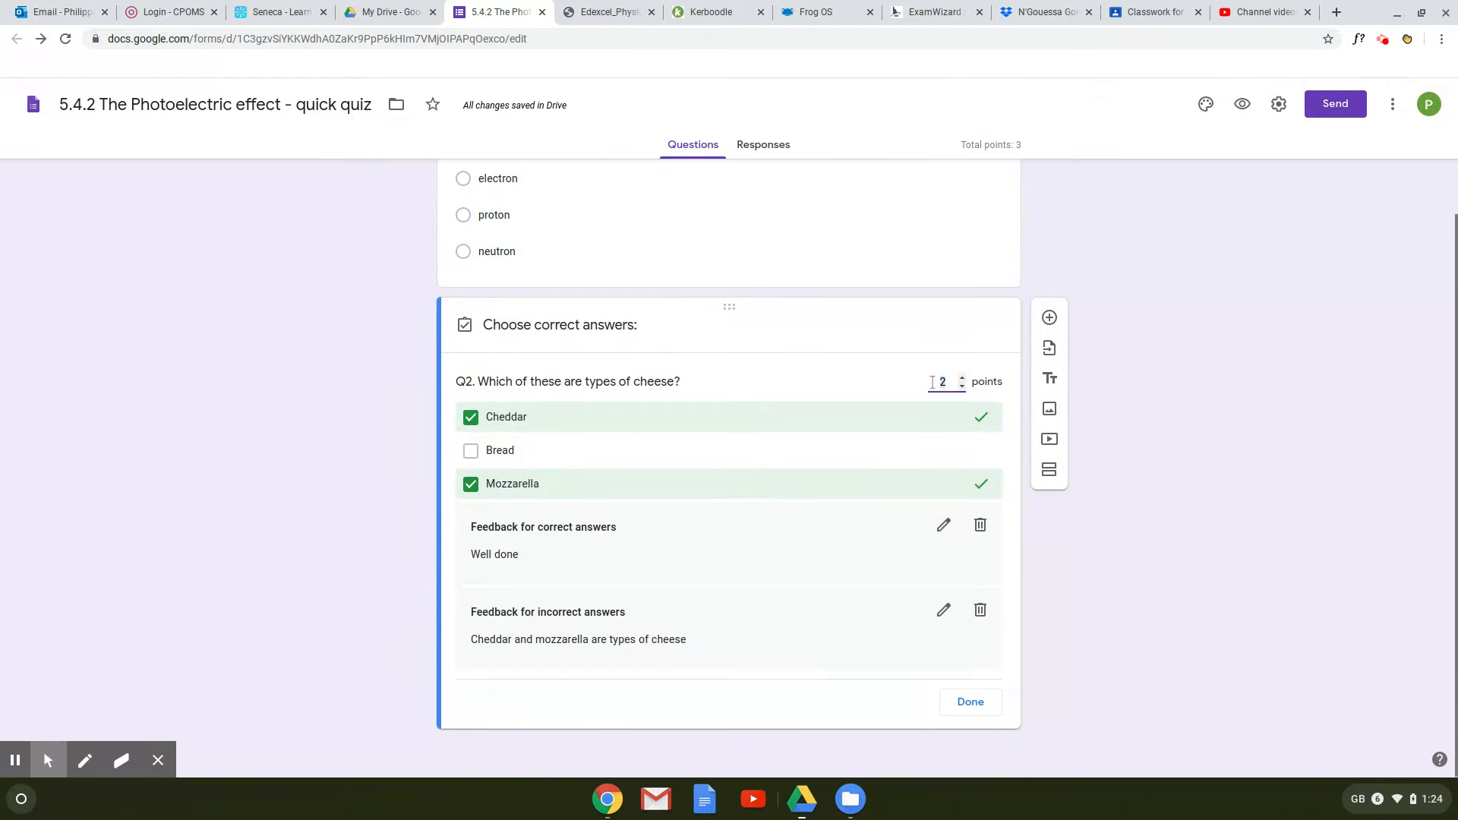
{"action": "left_click", "coordinate": [1050, 319]}
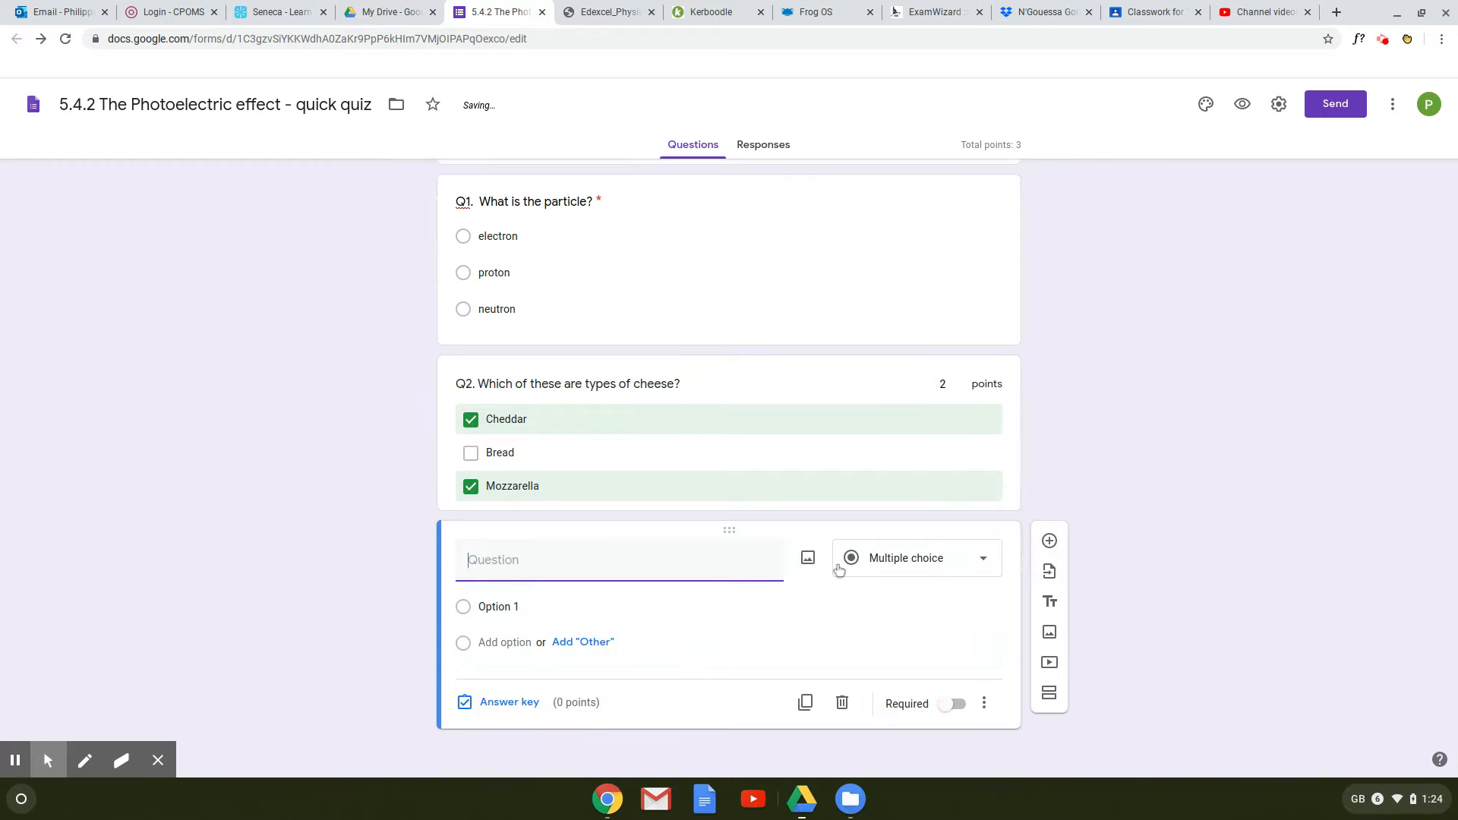
{"action": "left_click", "coordinate": [918, 559]}
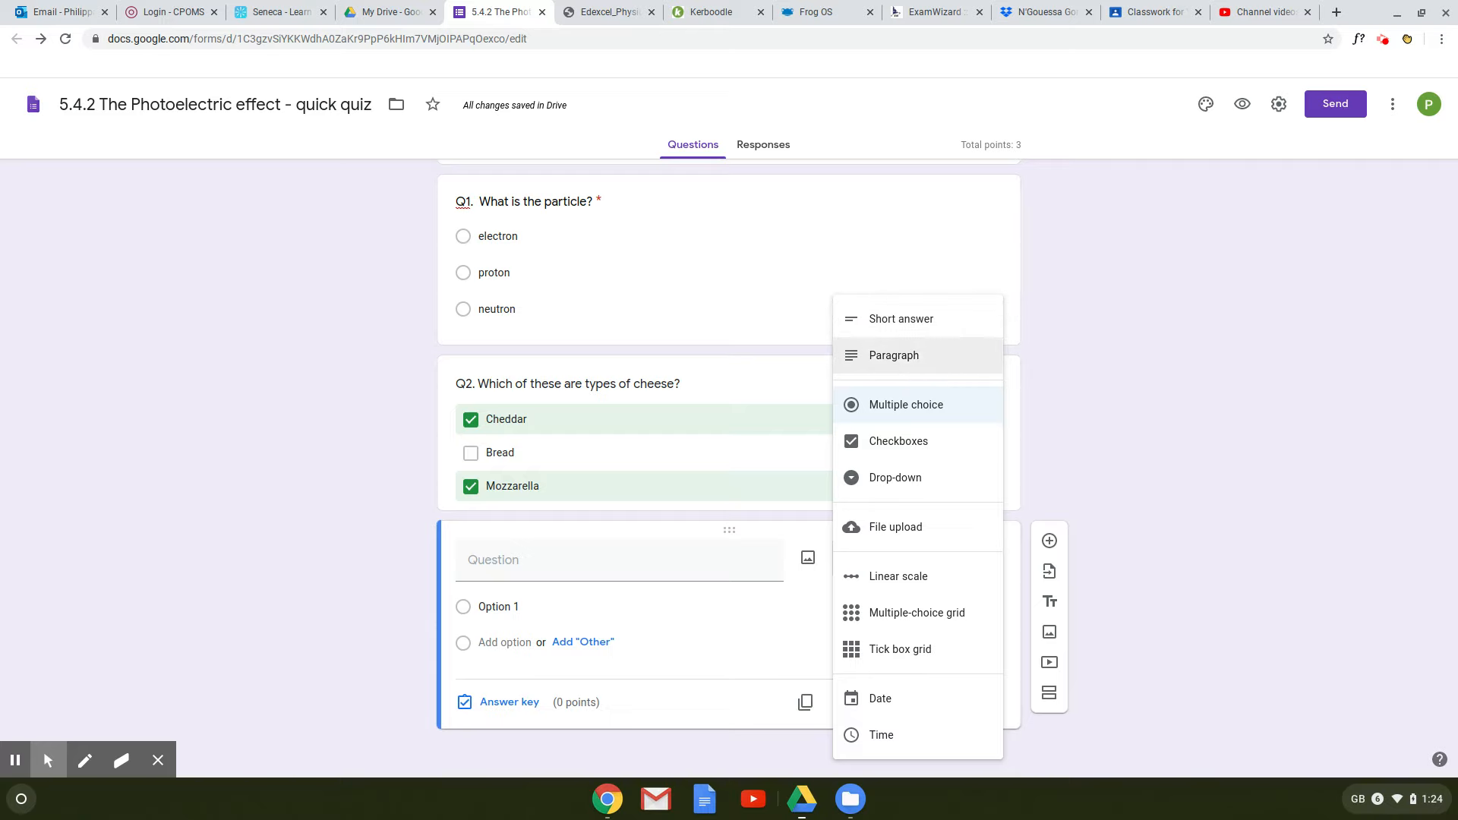
{"action": "left_click", "coordinate": [942, 538]}
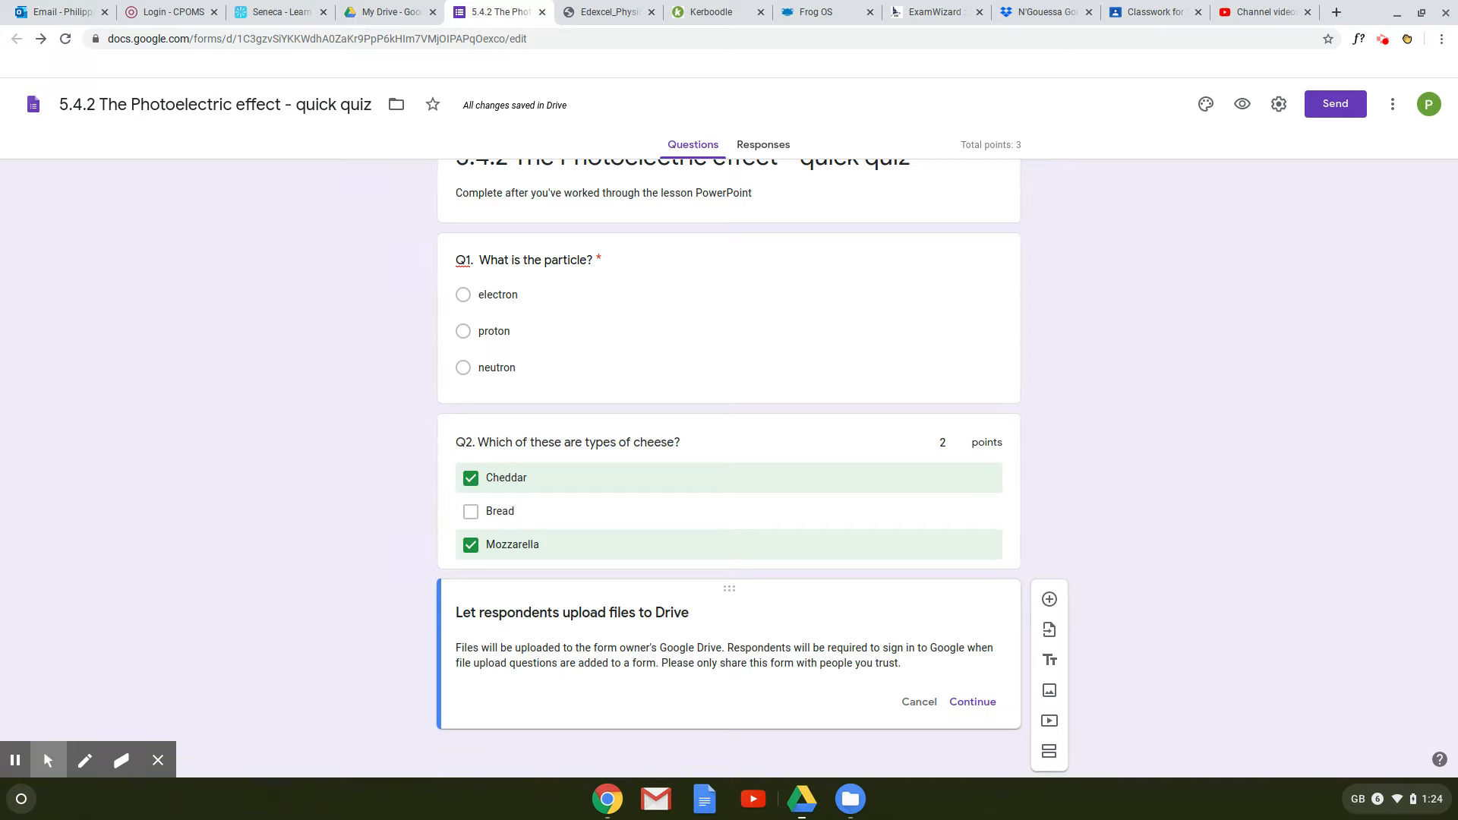
{"action": "left_click", "coordinate": [975, 702]}
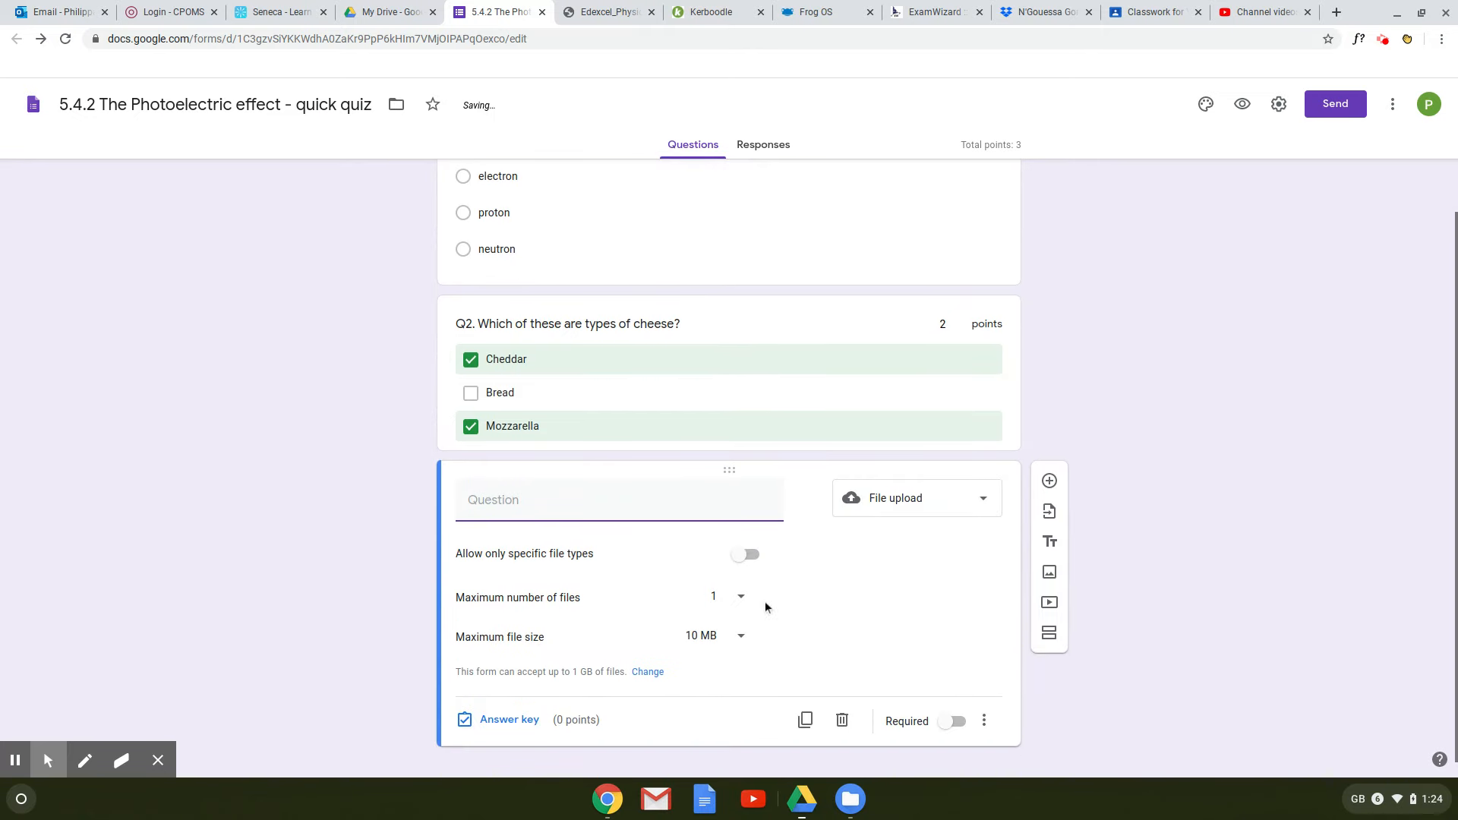
{"action": "type", "text": "Q3."}
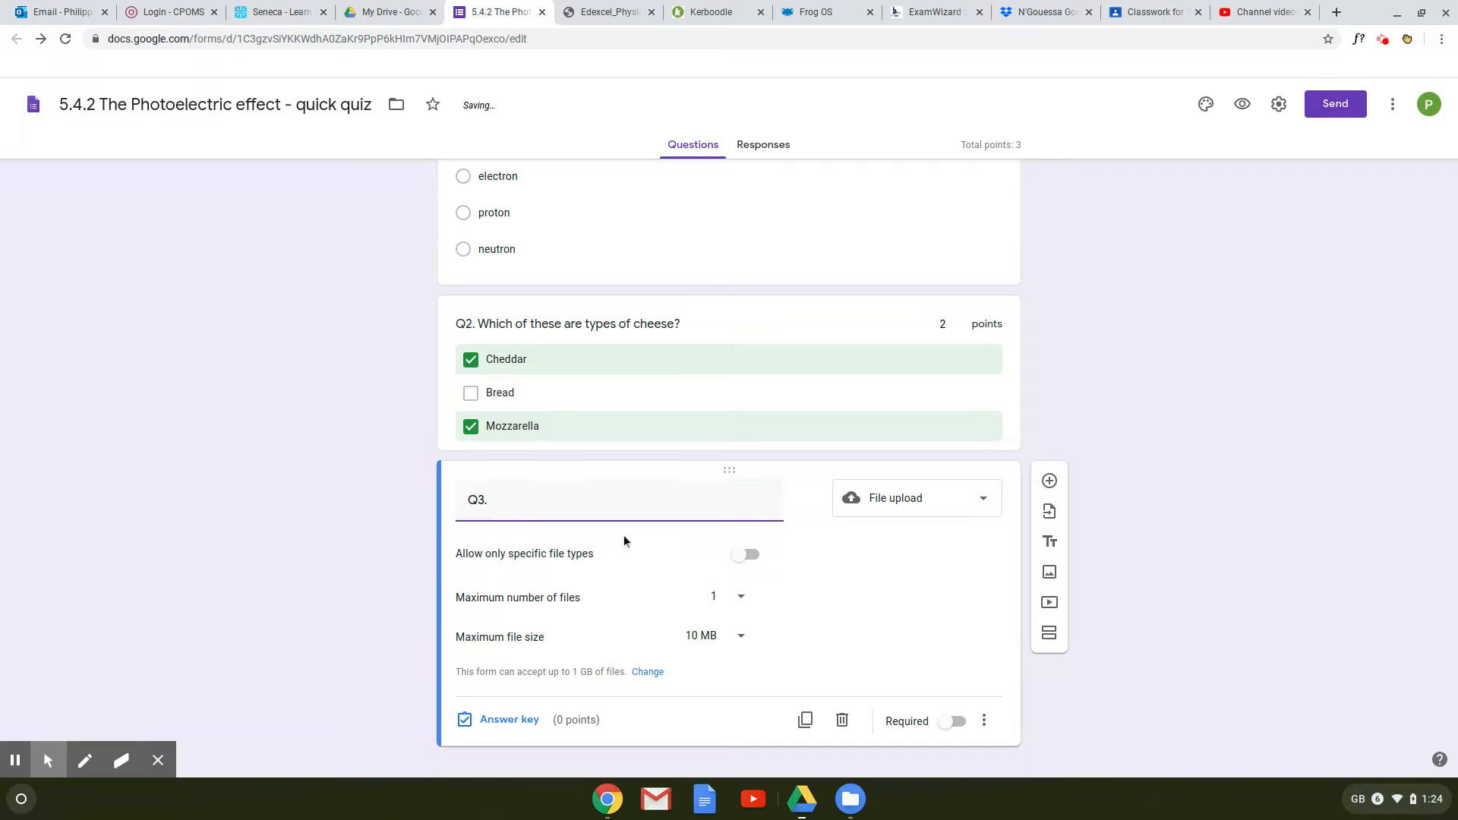
Step: Look at the specific file types and the maximum number of files that Q3 can allow, keeping the default settings
{"action": "left_click", "coordinate": [742, 561]}
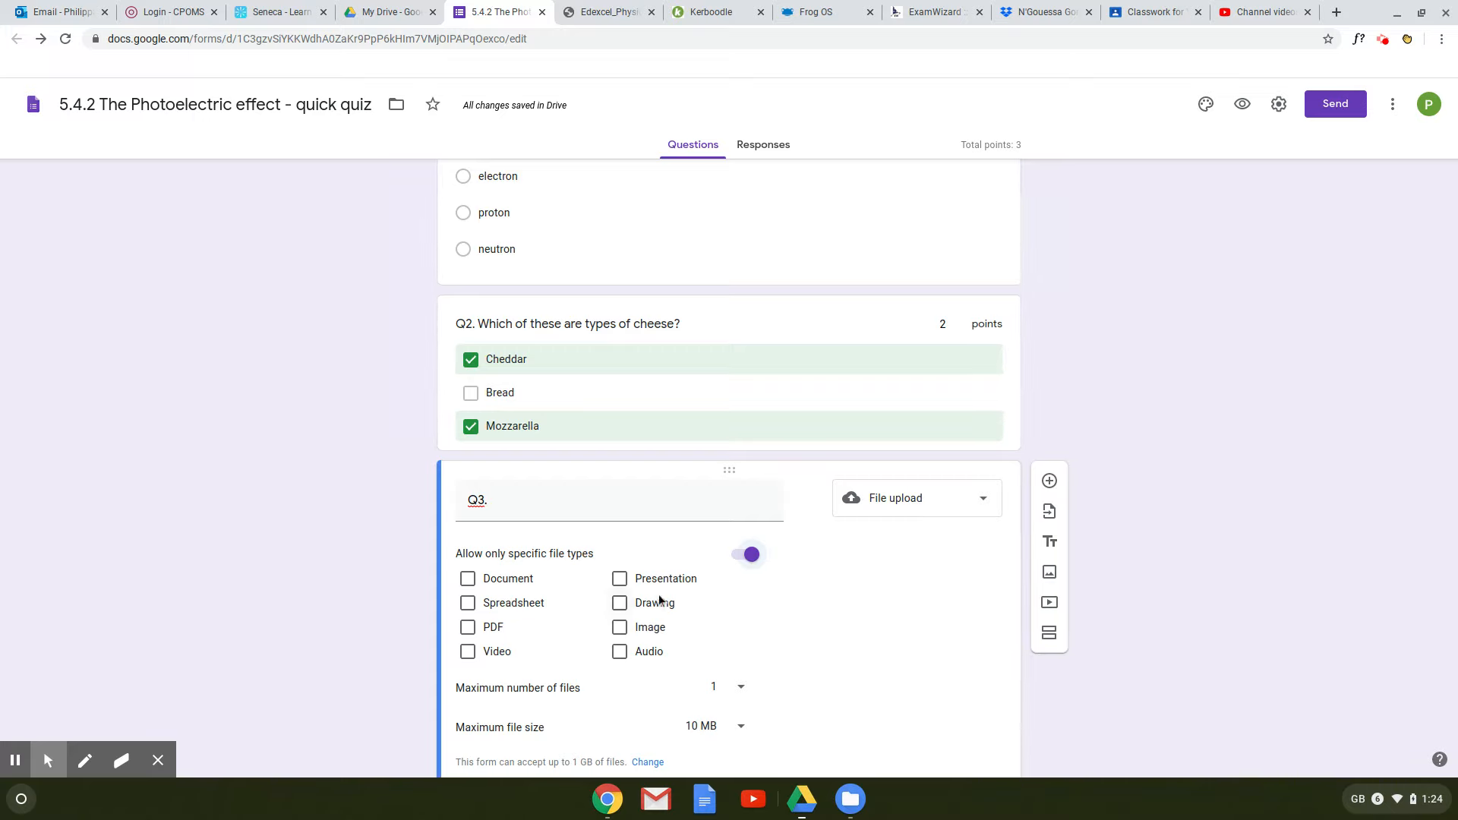
{"action": "left_click", "coordinate": [744, 555]}
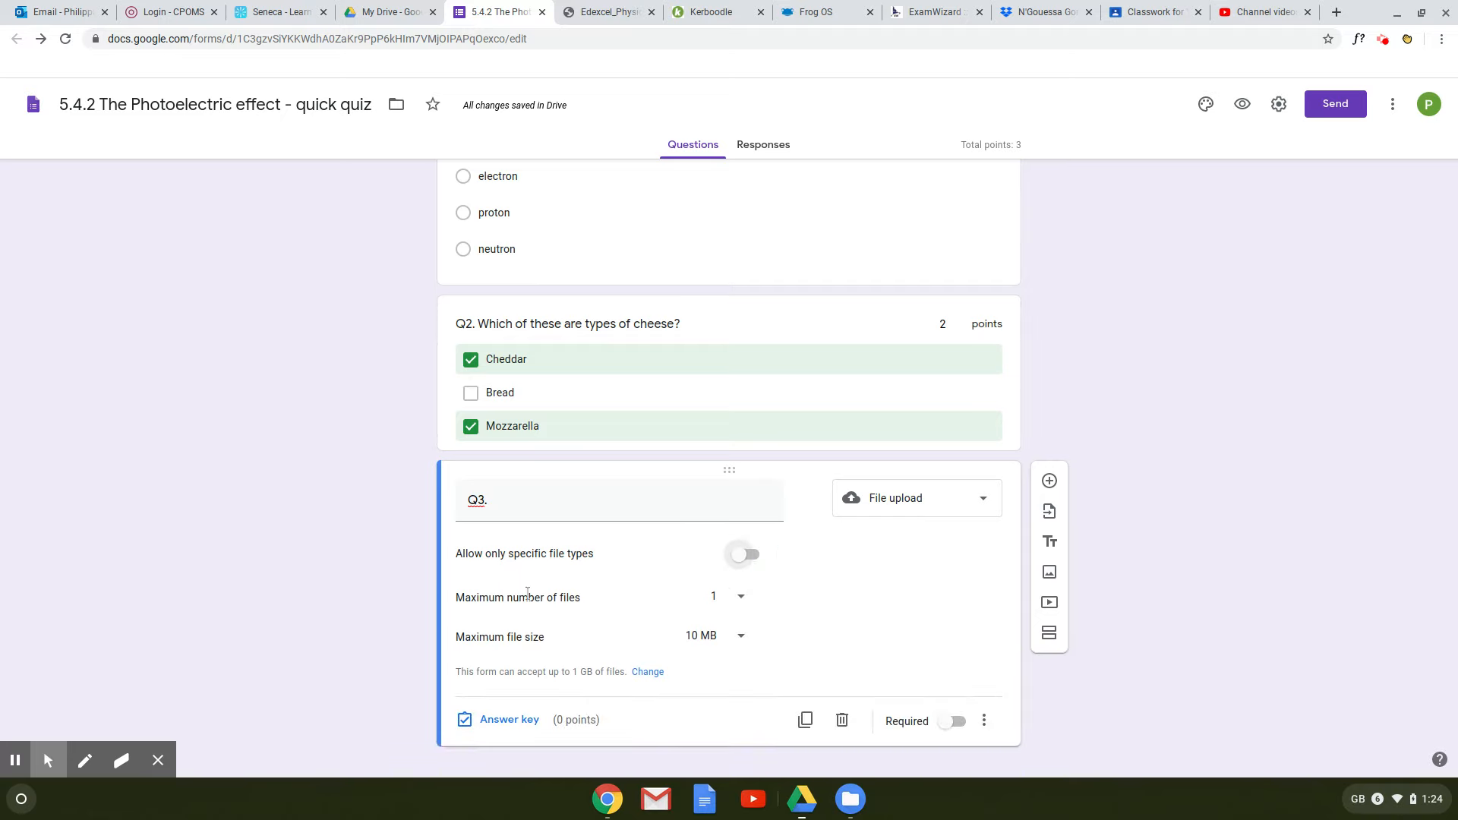
{"action": "left_click", "coordinate": [725, 600]}
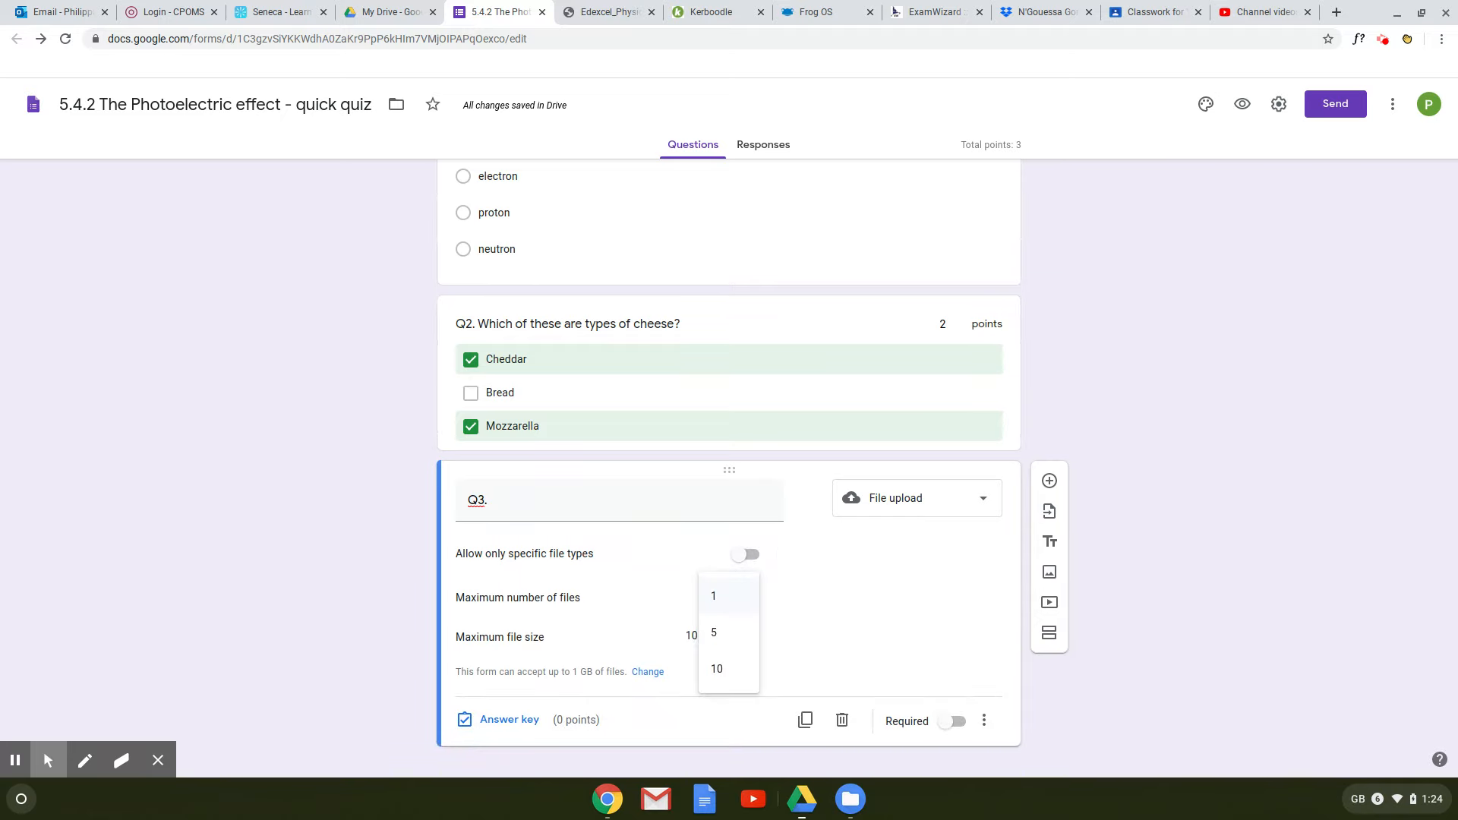
{"action": "left_click", "coordinate": [740, 604]}
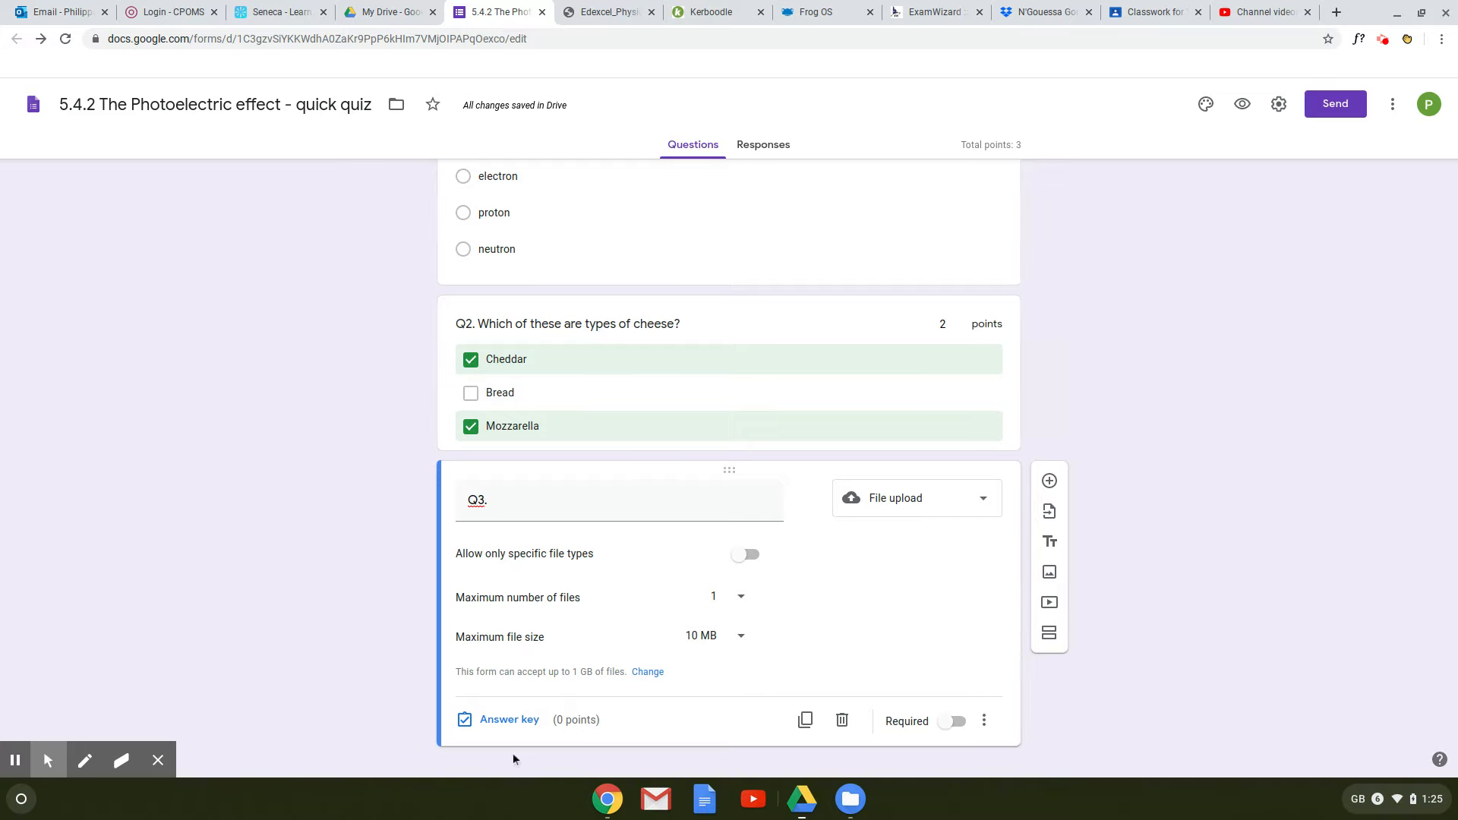
Step: Award 4 points for Q3 in its answer key, leaving the answer feedback empty
{"action": "left_click", "coordinate": [522, 719]}
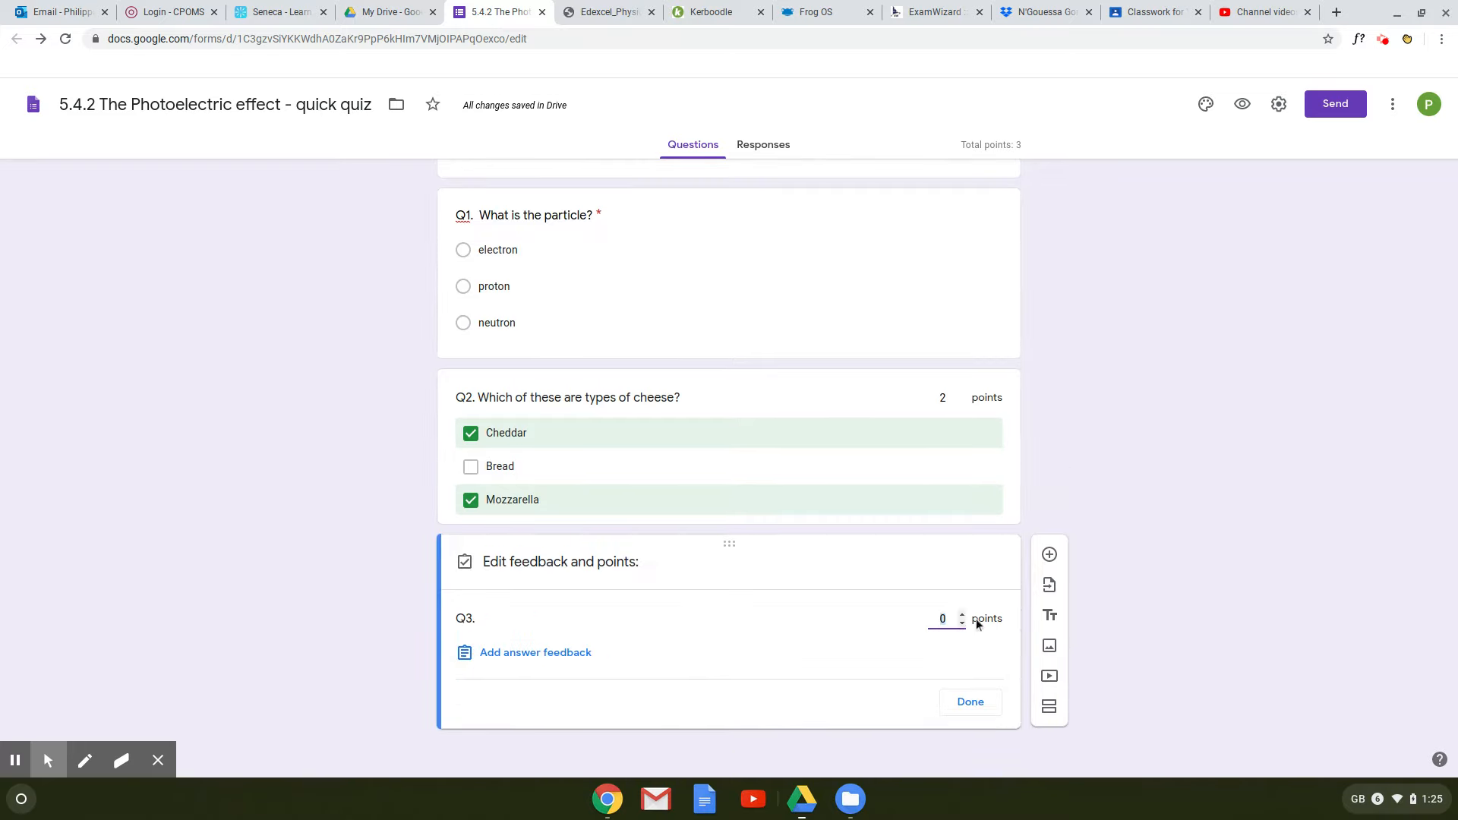
{"action": "left_click", "coordinate": [962, 615]}
{"action": "left_click", "coordinate": [962, 614]}
{"action": "left_click", "coordinate": [962, 614]}
{"action": "left_click", "coordinate": [533, 658]}
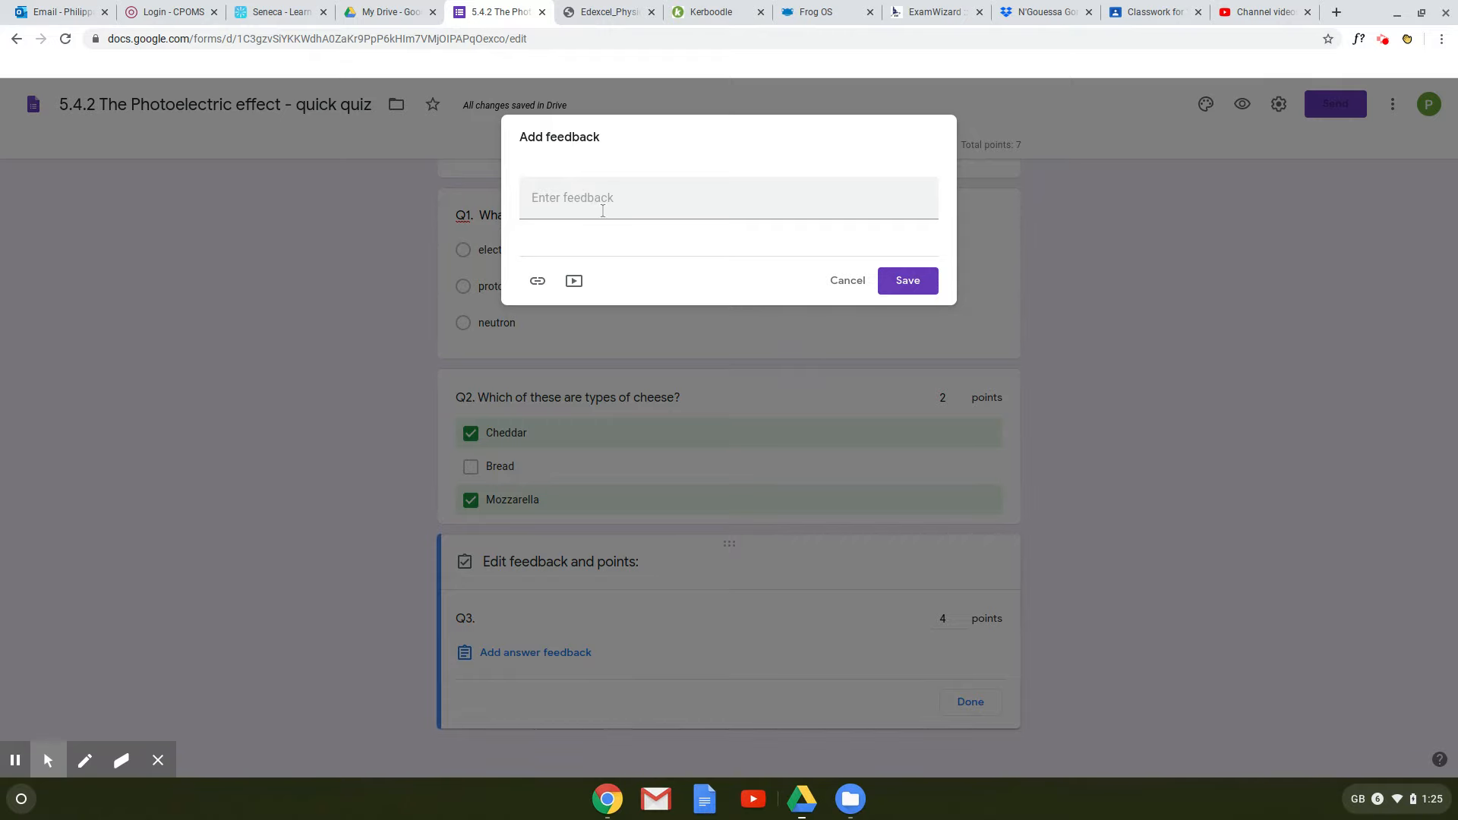
{"action": "left_click", "coordinate": [920, 283]}
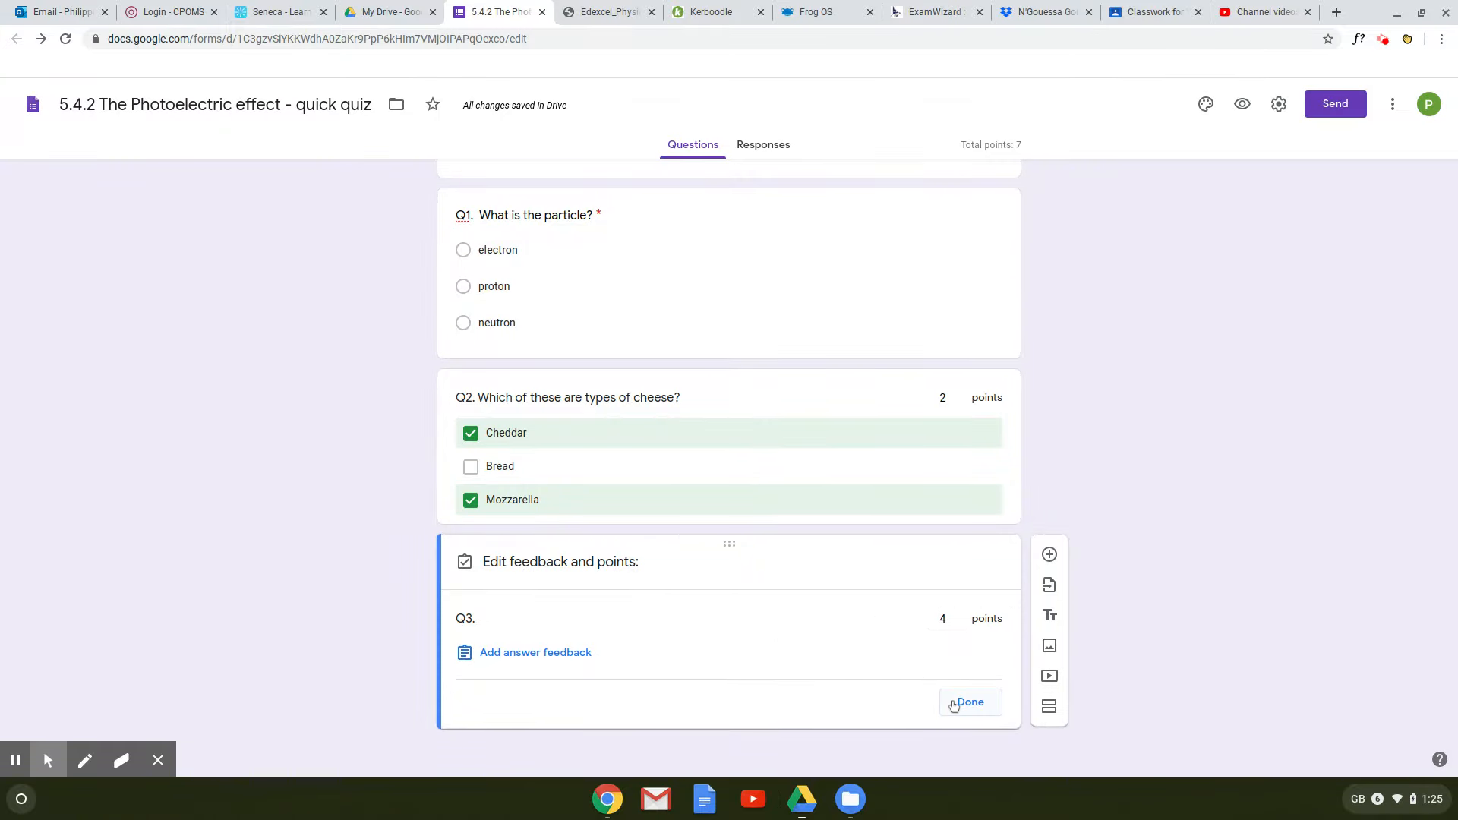
{"action": "left_click", "coordinate": [954, 706]}
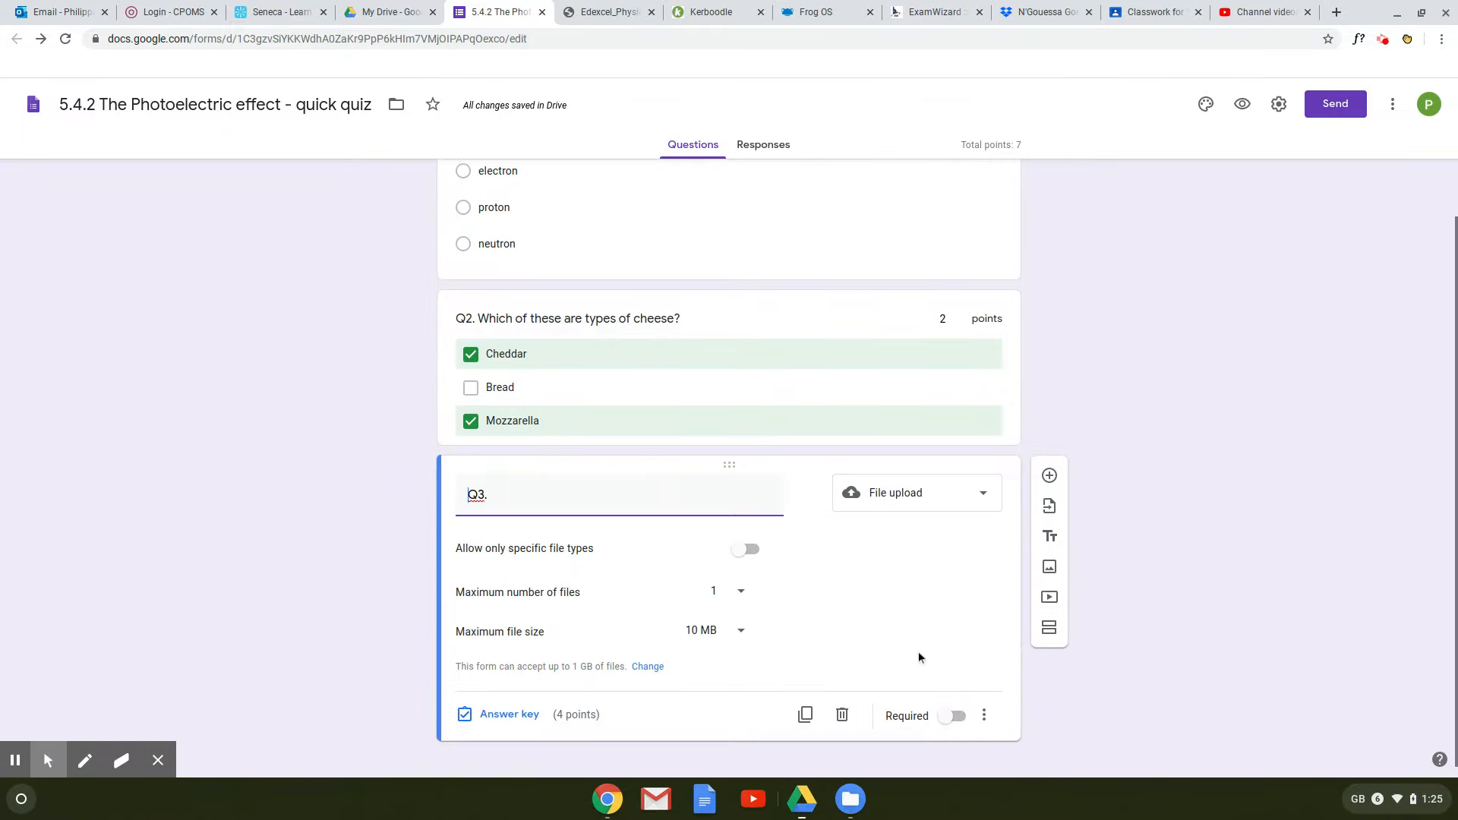
Step: In the form's quiz settings, set marks to be released "Later, after manual review"
{"action": "scroll", "coordinate": [919, 650], "scroll_direction": "up", "scroll_amount": 2}
{"action": "left_click", "coordinate": [1279, 104]}
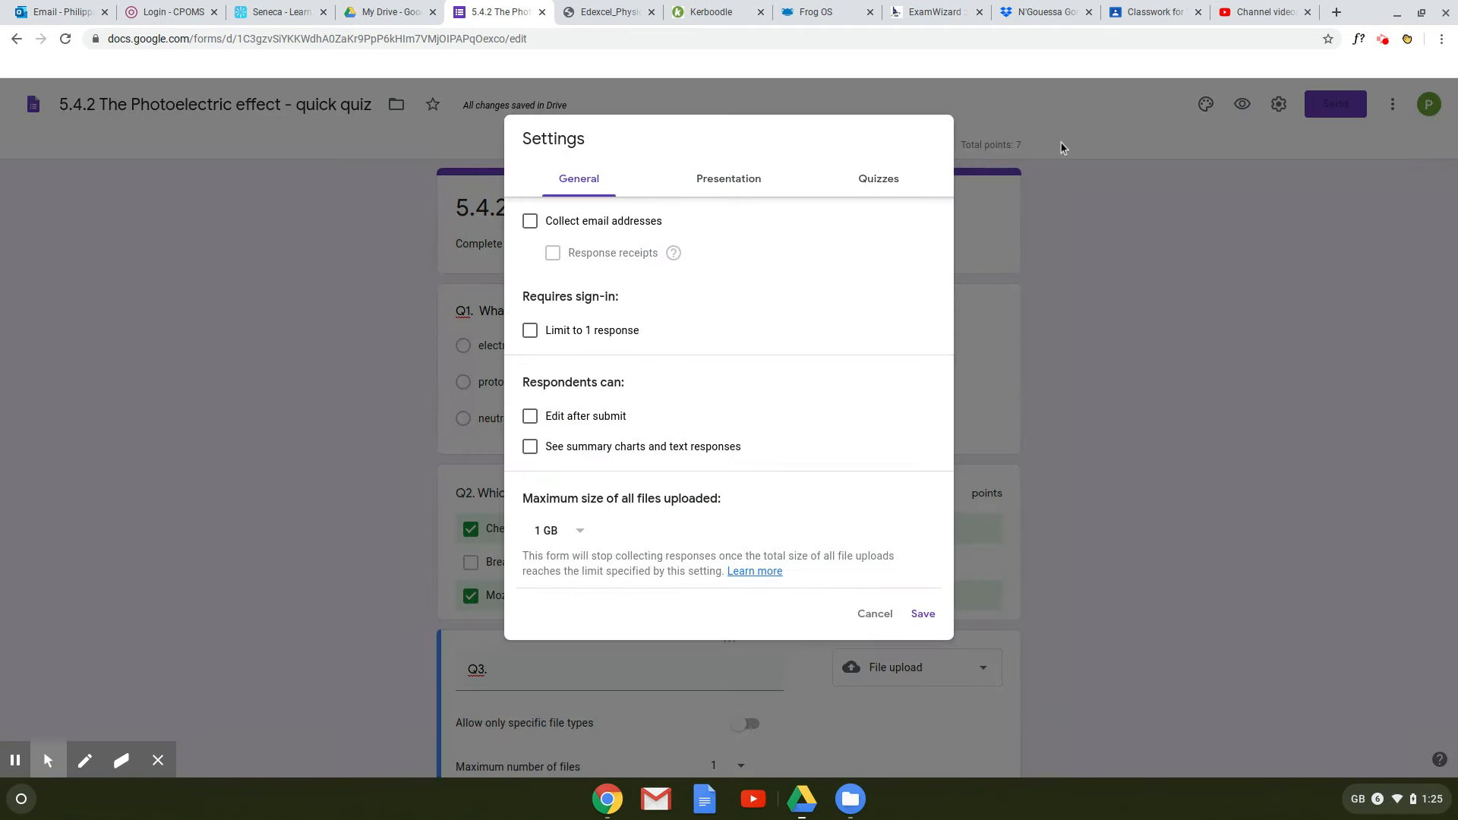
{"action": "left_click", "coordinate": [866, 186]}
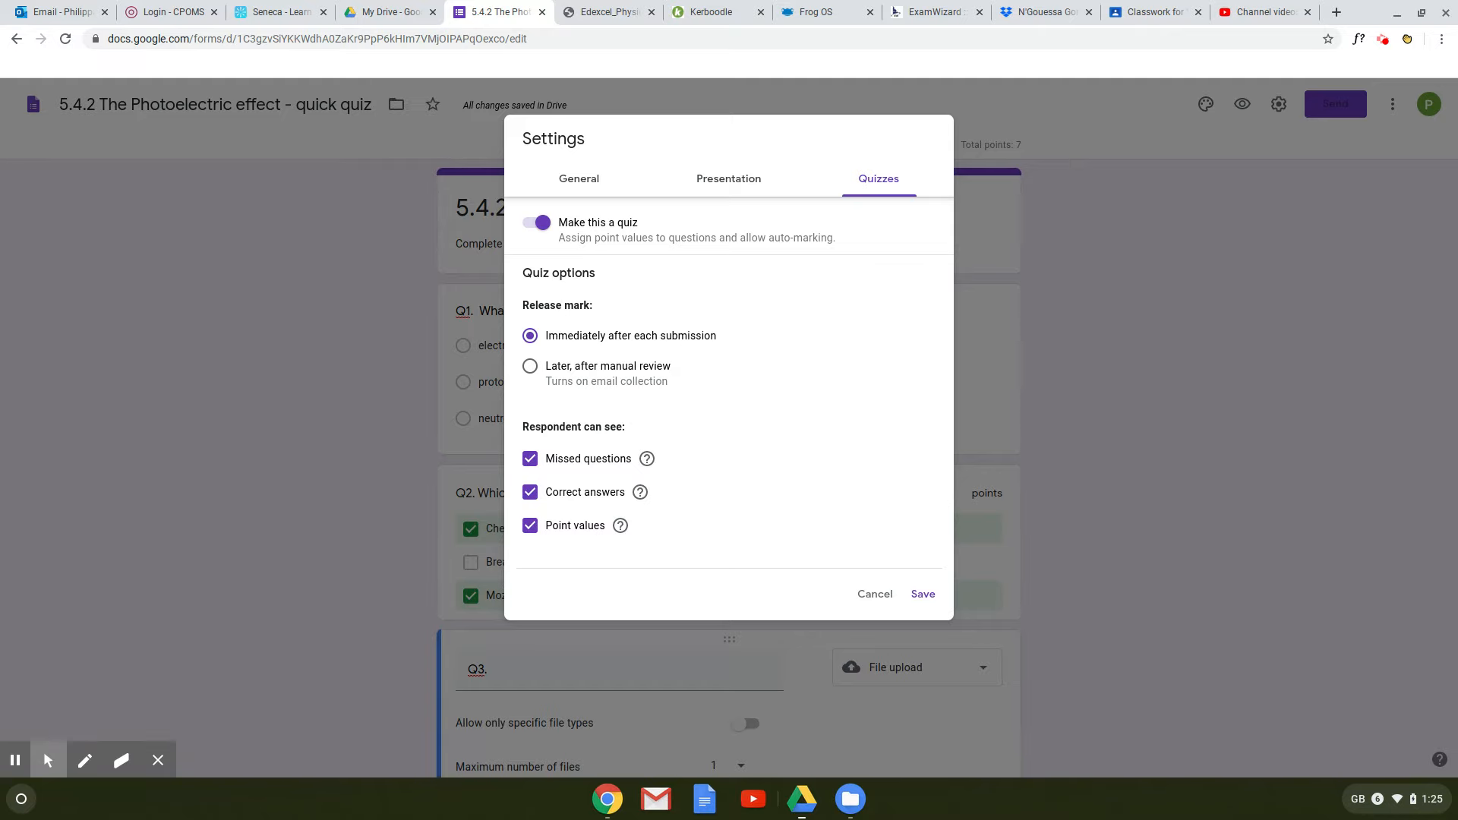
{"action": "left_click", "coordinate": [531, 367]}
Step: Set the form's confirmation message to "Thank you. I will mark Q4 and then release your feedback."
{"action": "left_click", "coordinate": [717, 182]}
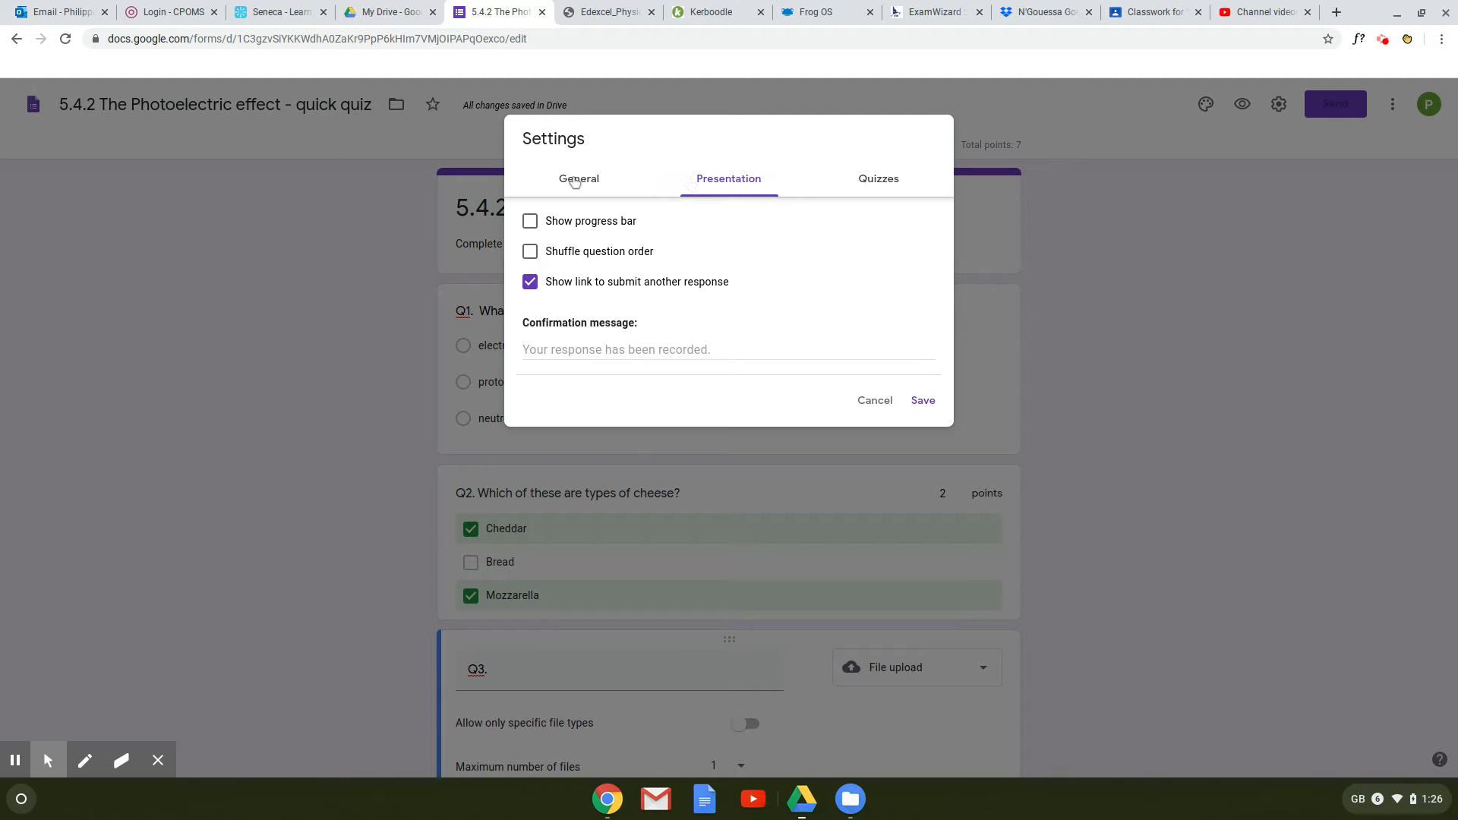
{"action": "left_click", "coordinate": [622, 351]}
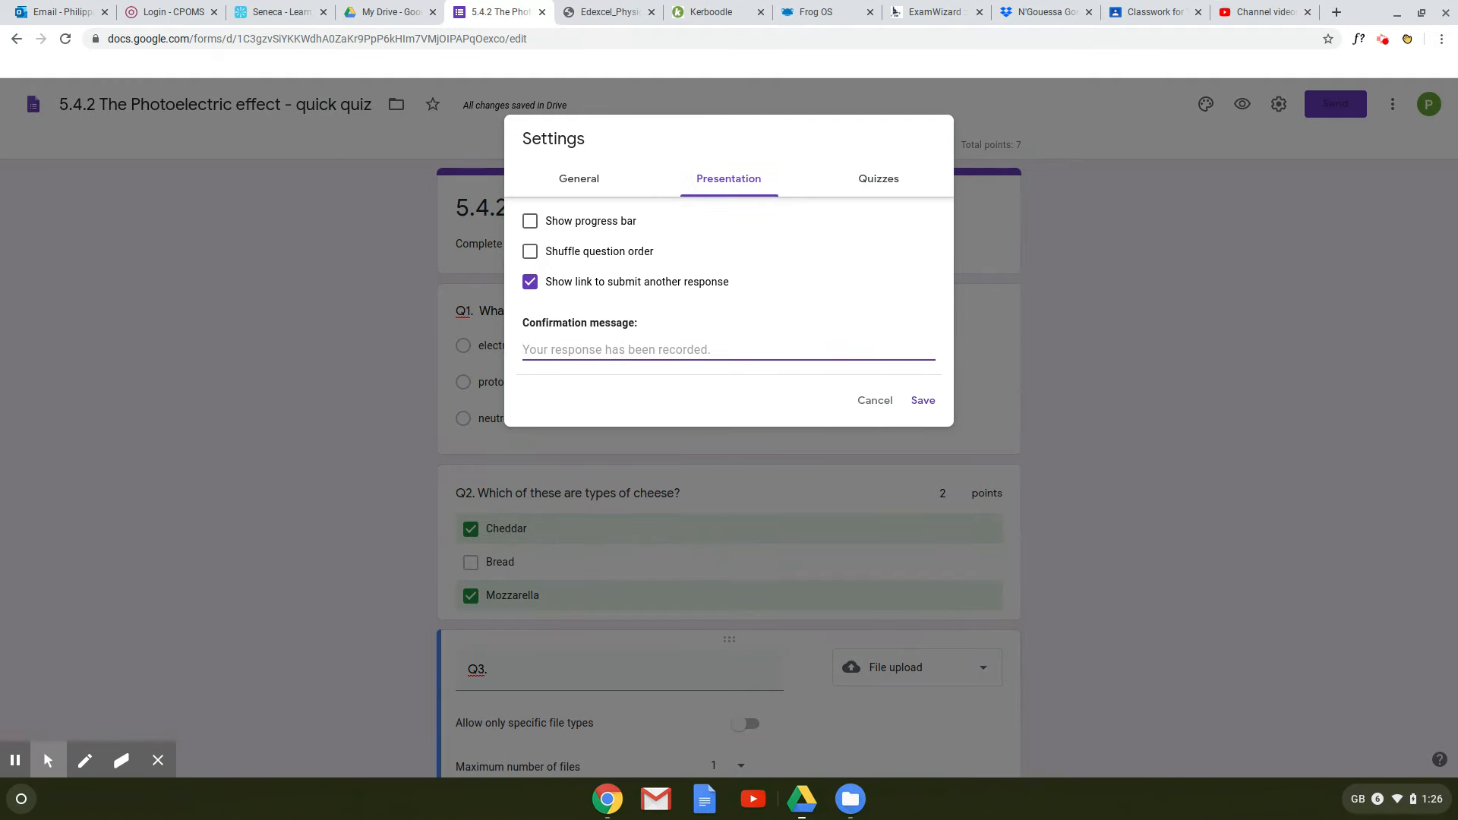
{"action": "type", "text": "Thank you"}
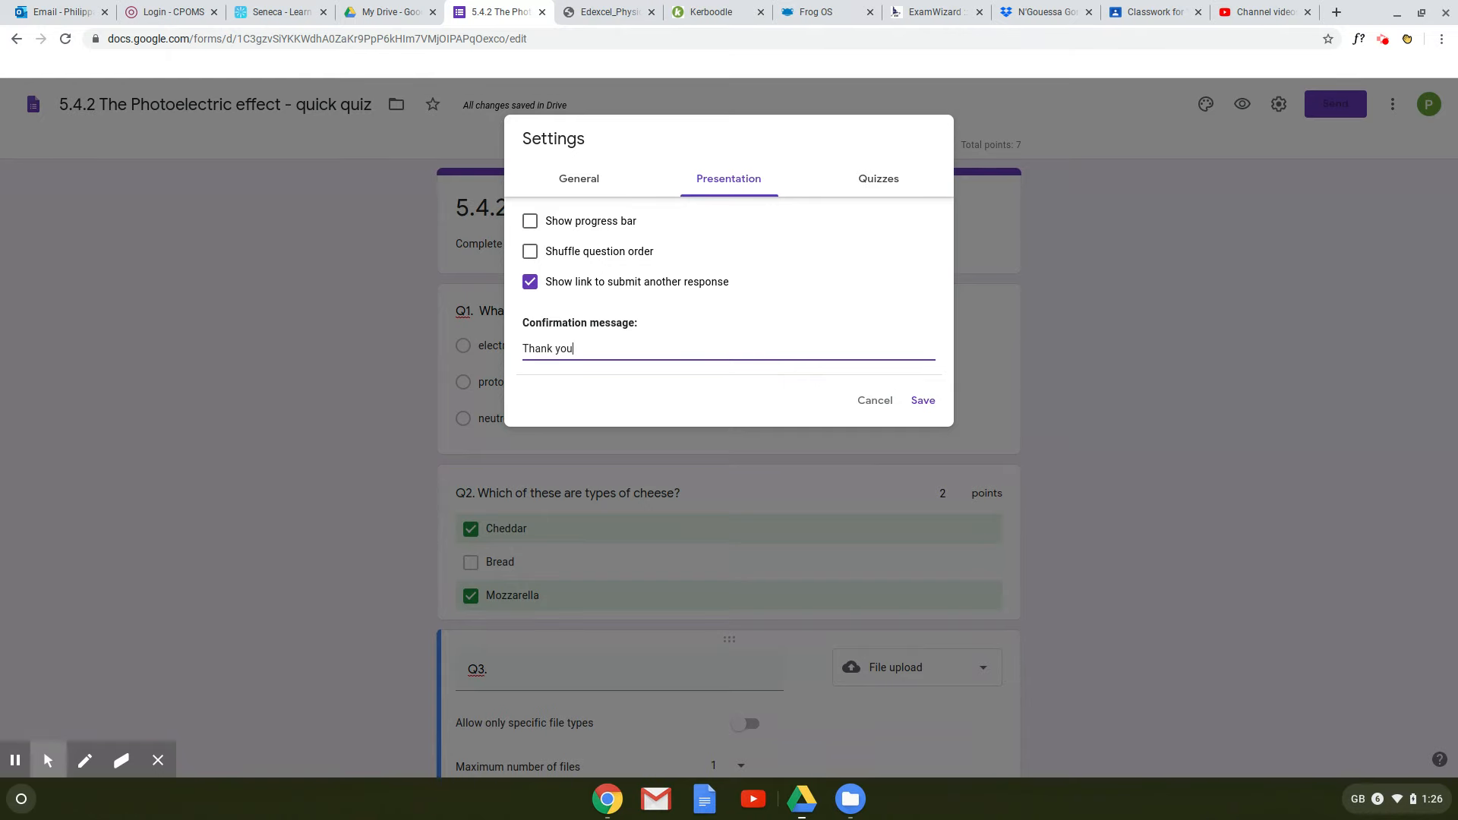
{"action": "type", "text": ".  I will mark Q4 and then release your feedback."}
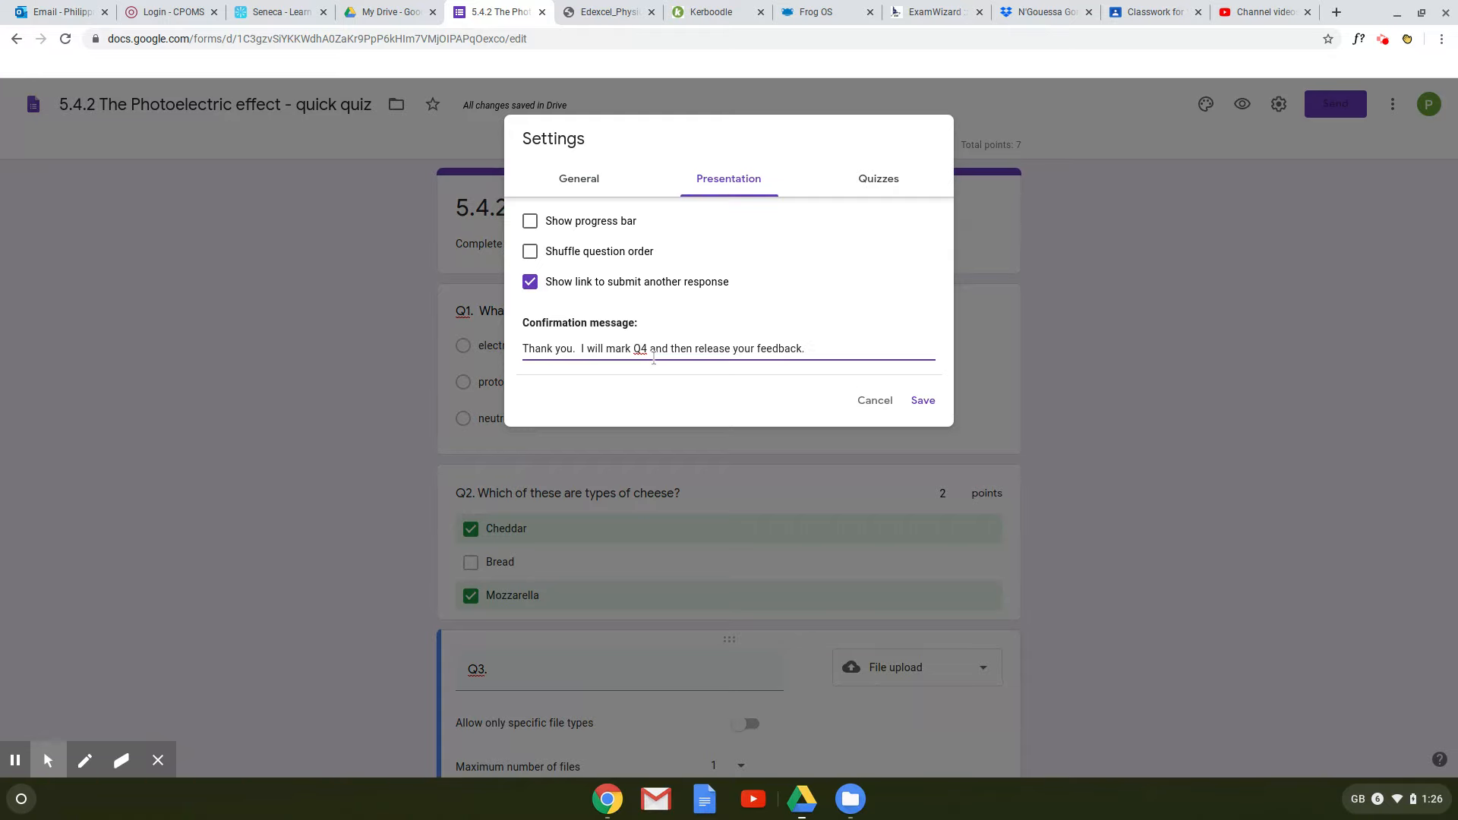
Step: Check the general response settings, keeping email collection enabled, and save the form settings
{"action": "left_click", "coordinate": [595, 186]}
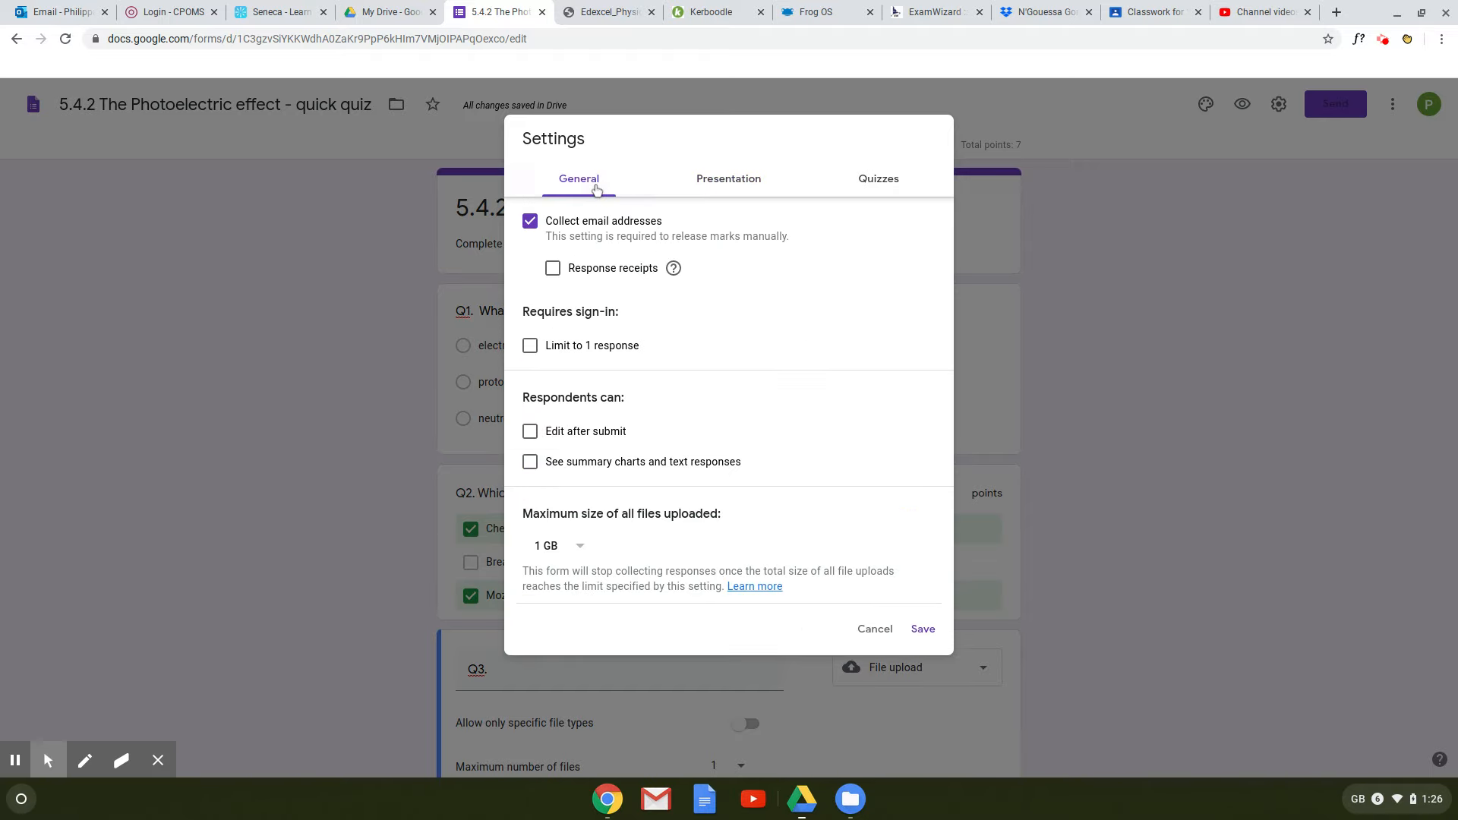
{"action": "left_click", "coordinate": [933, 638]}
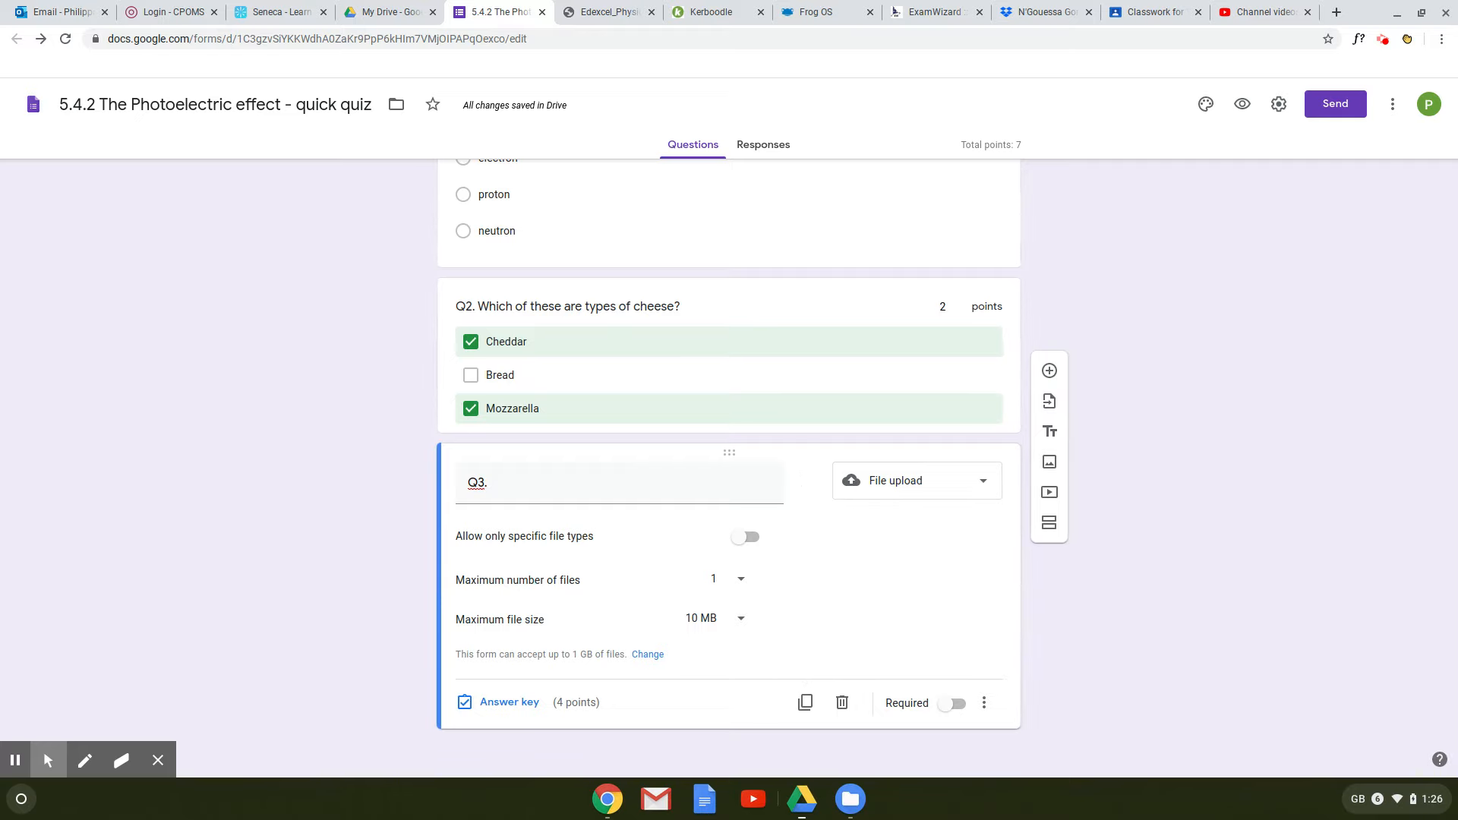
Step: Look over the finished form from the email field through Q1 and Q2 to Q3, checking the points given to Q1 and Q3
{"action": "scroll", "coordinate": [1167, 456], "scroll_direction": "up", "scroll_amount": 5}
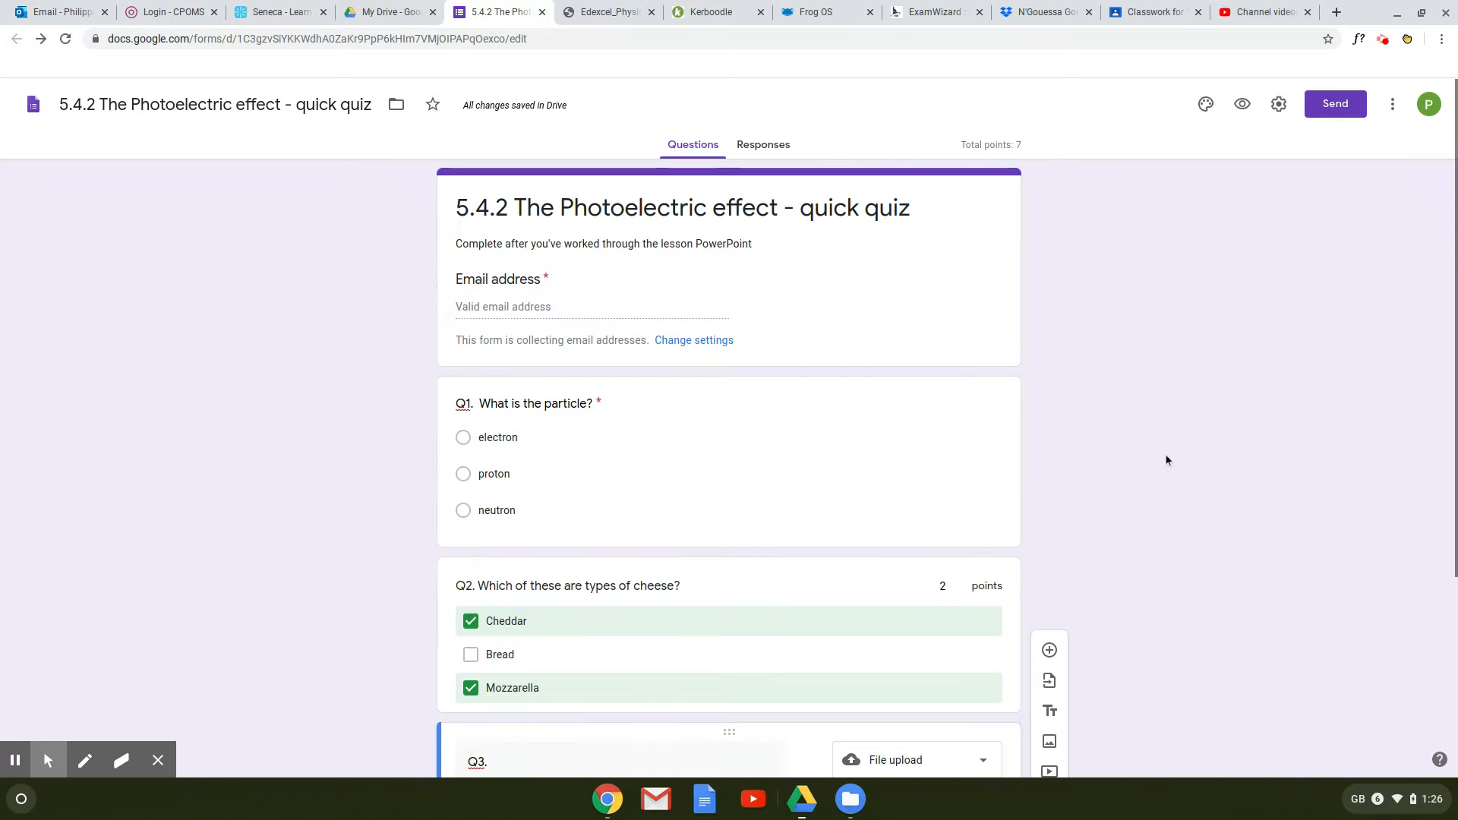
{"action": "scroll", "coordinate": [1034, 394], "scroll_direction": "down", "scroll_amount": 1}
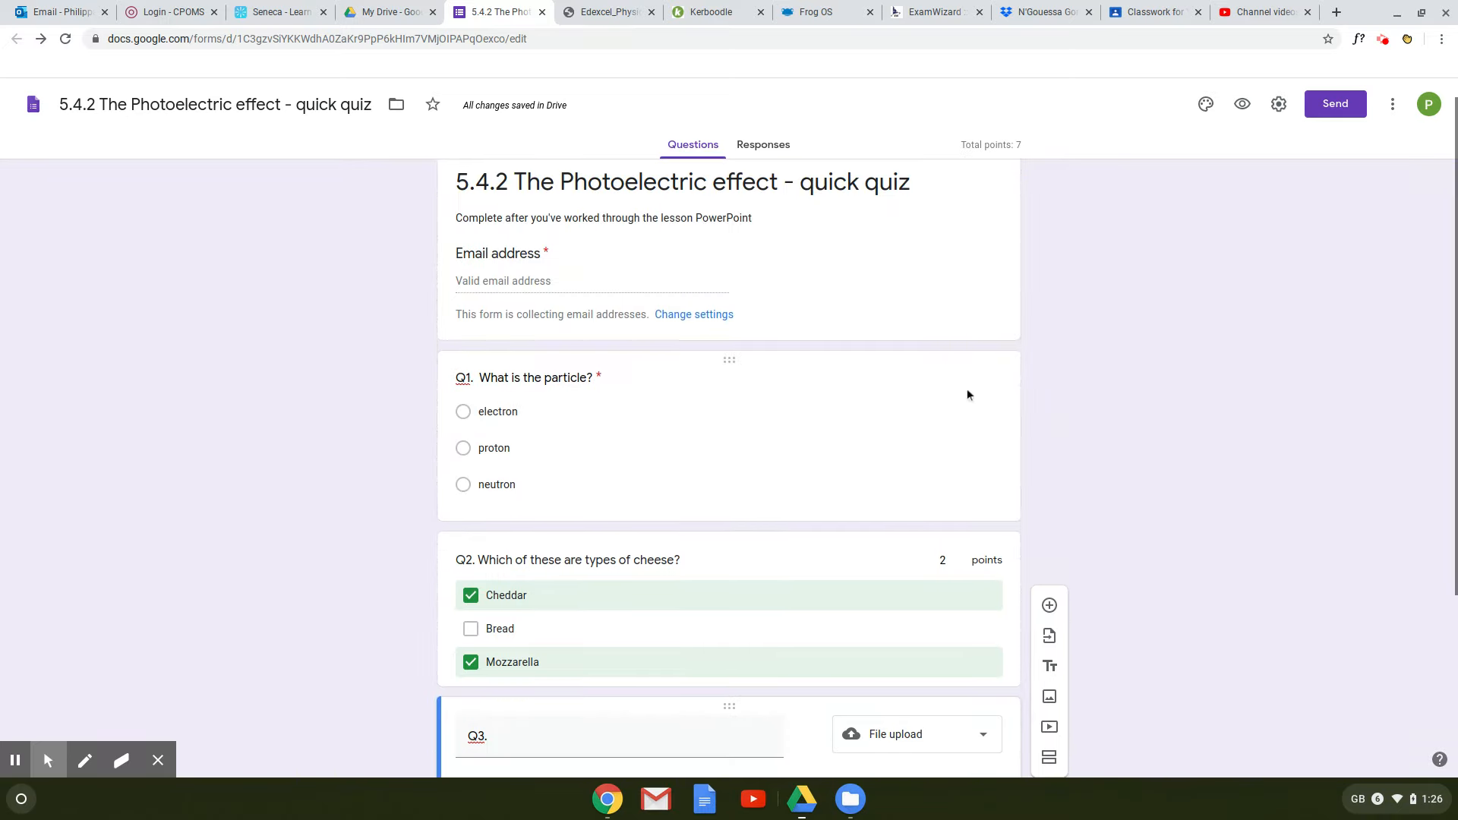
{"action": "left_click", "coordinate": [966, 392]}
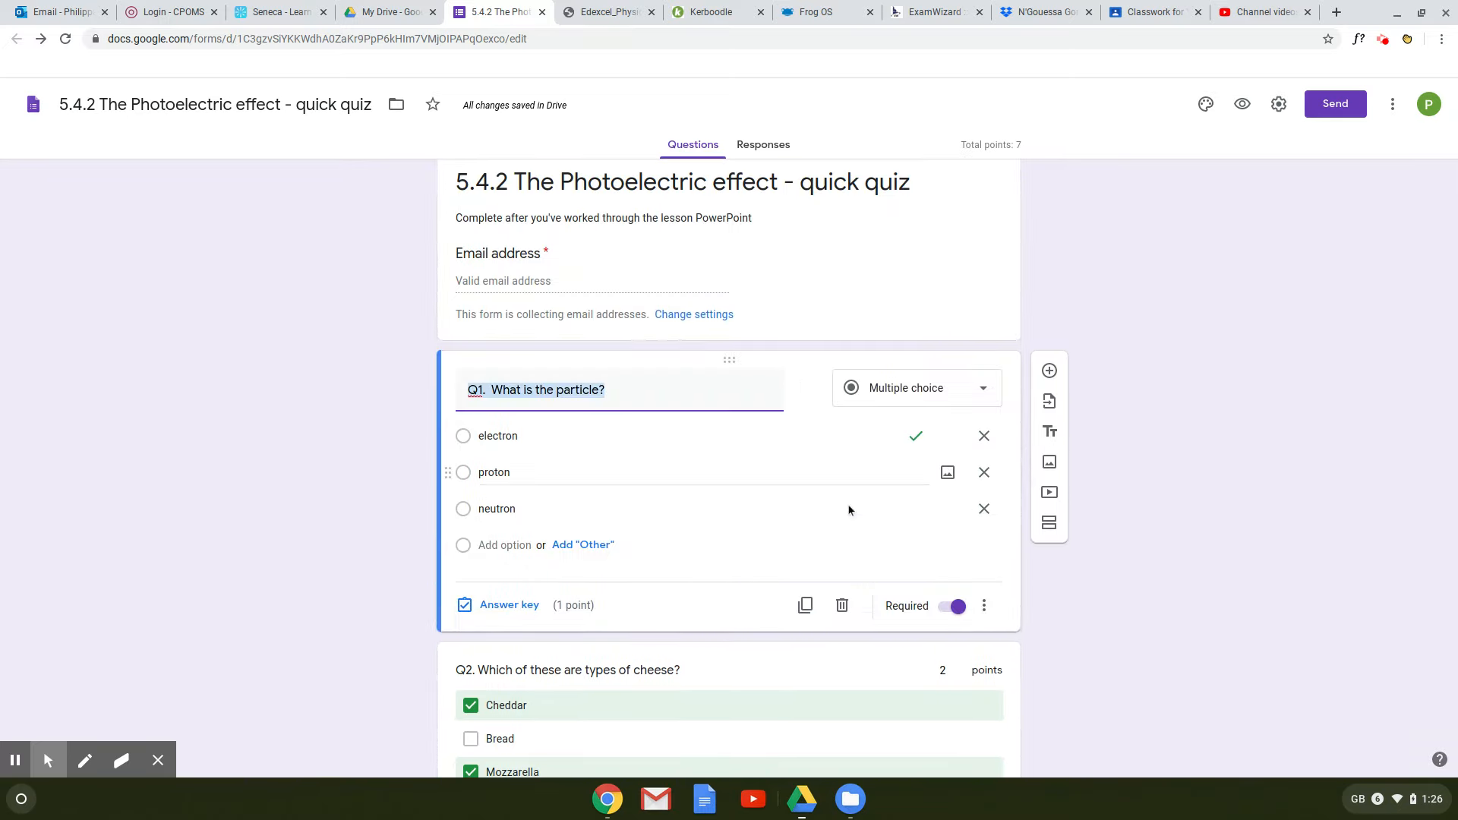
{"action": "scroll", "coordinate": [810, 550], "scroll_direction": "down", "scroll_amount": 2}
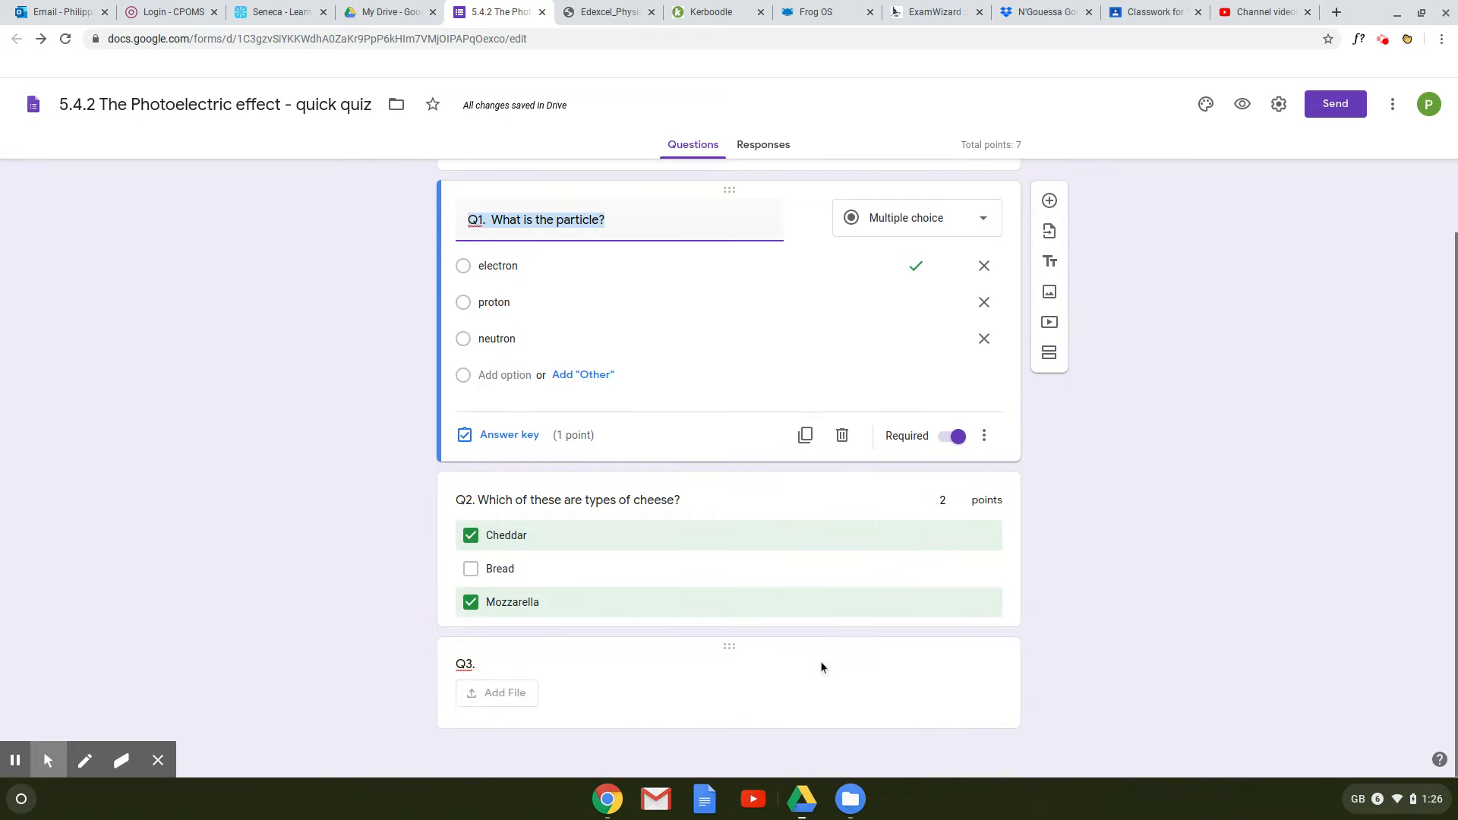
{"action": "left_click", "coordinate": [824, 662]}
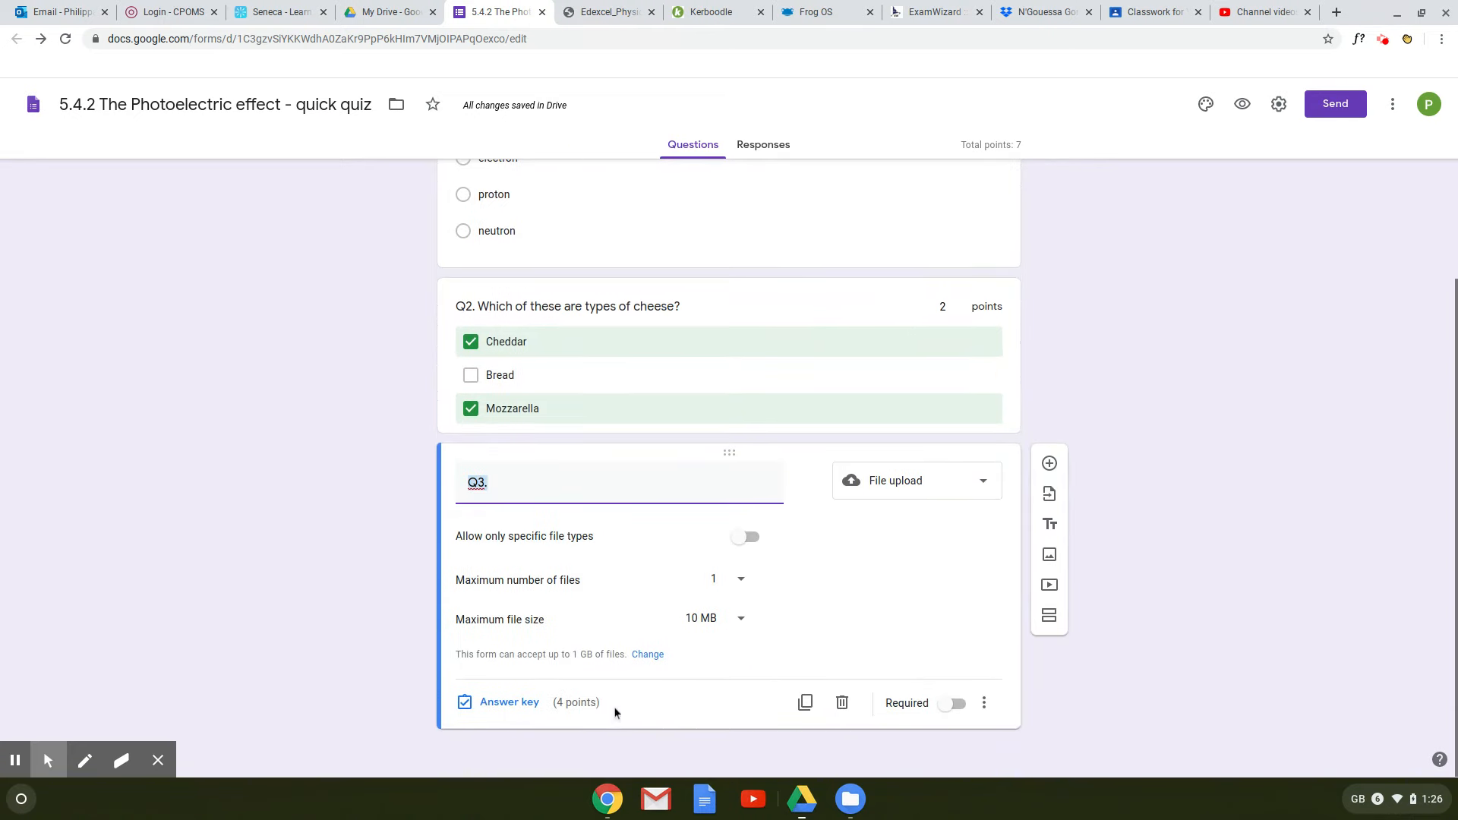
{"action": "scroll", "coordinate": [691, 525], "scroll_direction": "up", "scroll_amount": 4}
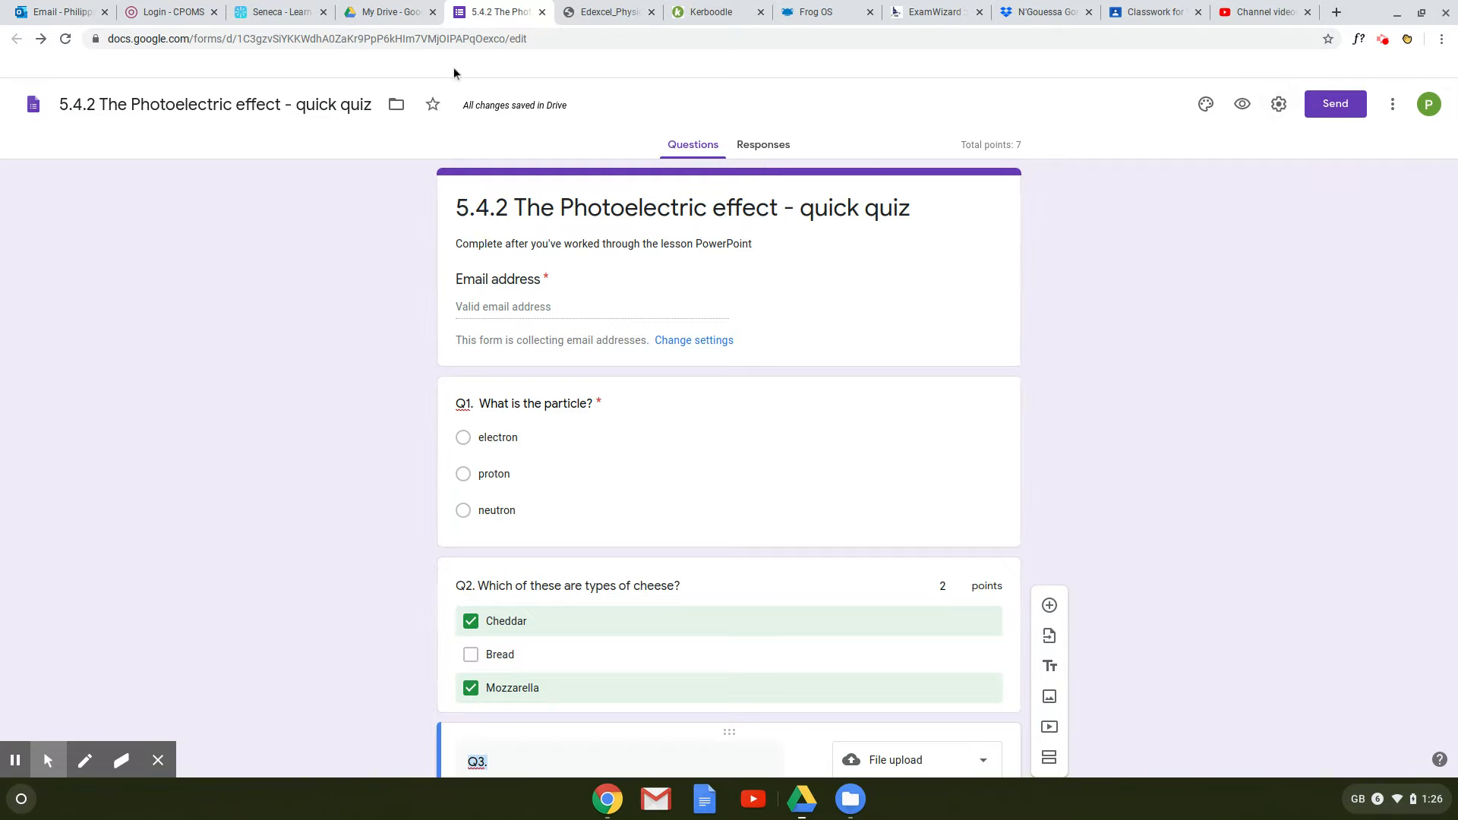
Step: Generate a shortened link for sending the form and copy it
{"action": "left_click", "coordinate": [1335, 107]}
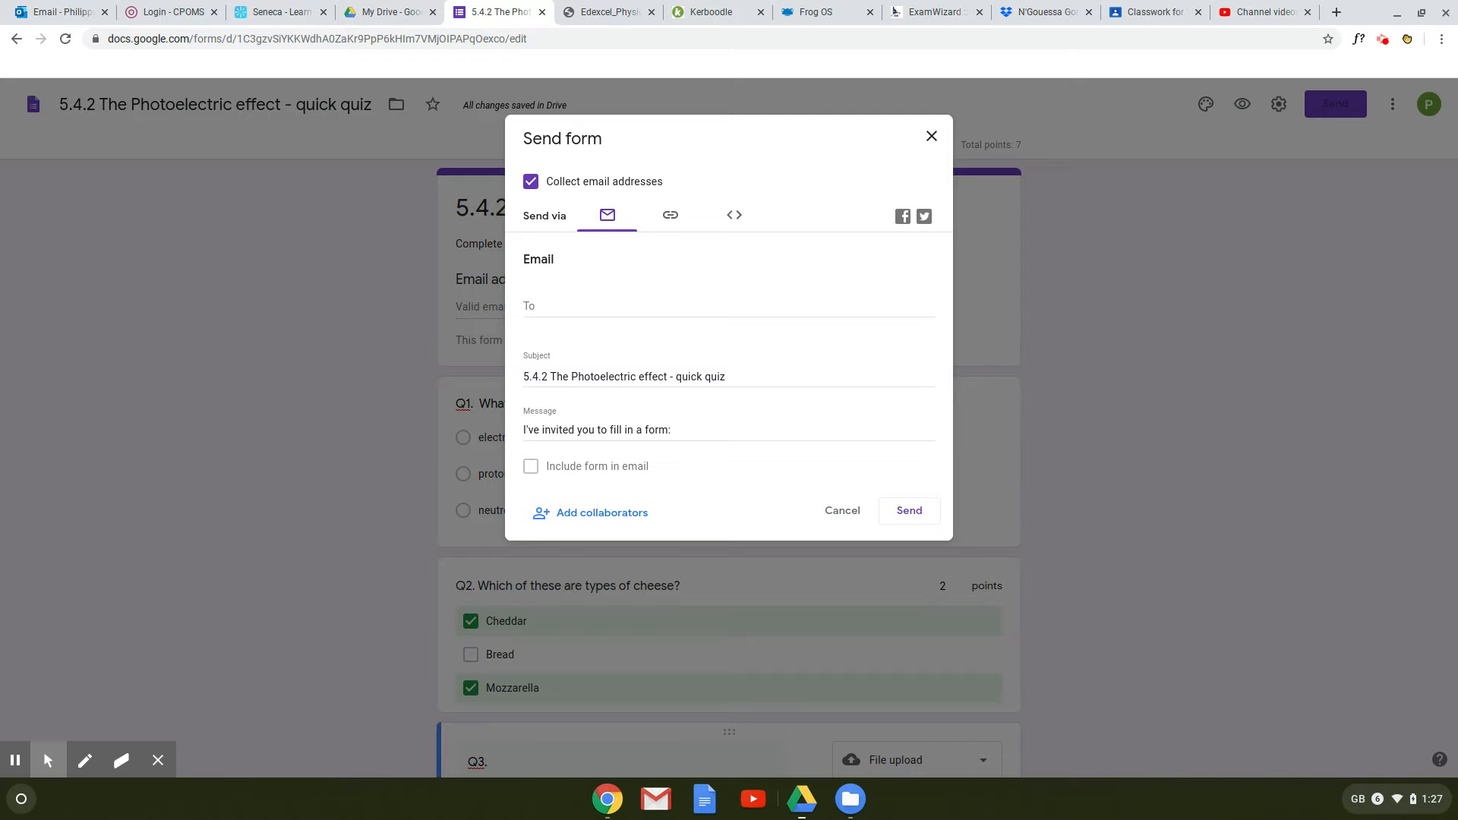
{"action": "left_click", "coordinate": [669, 215]}
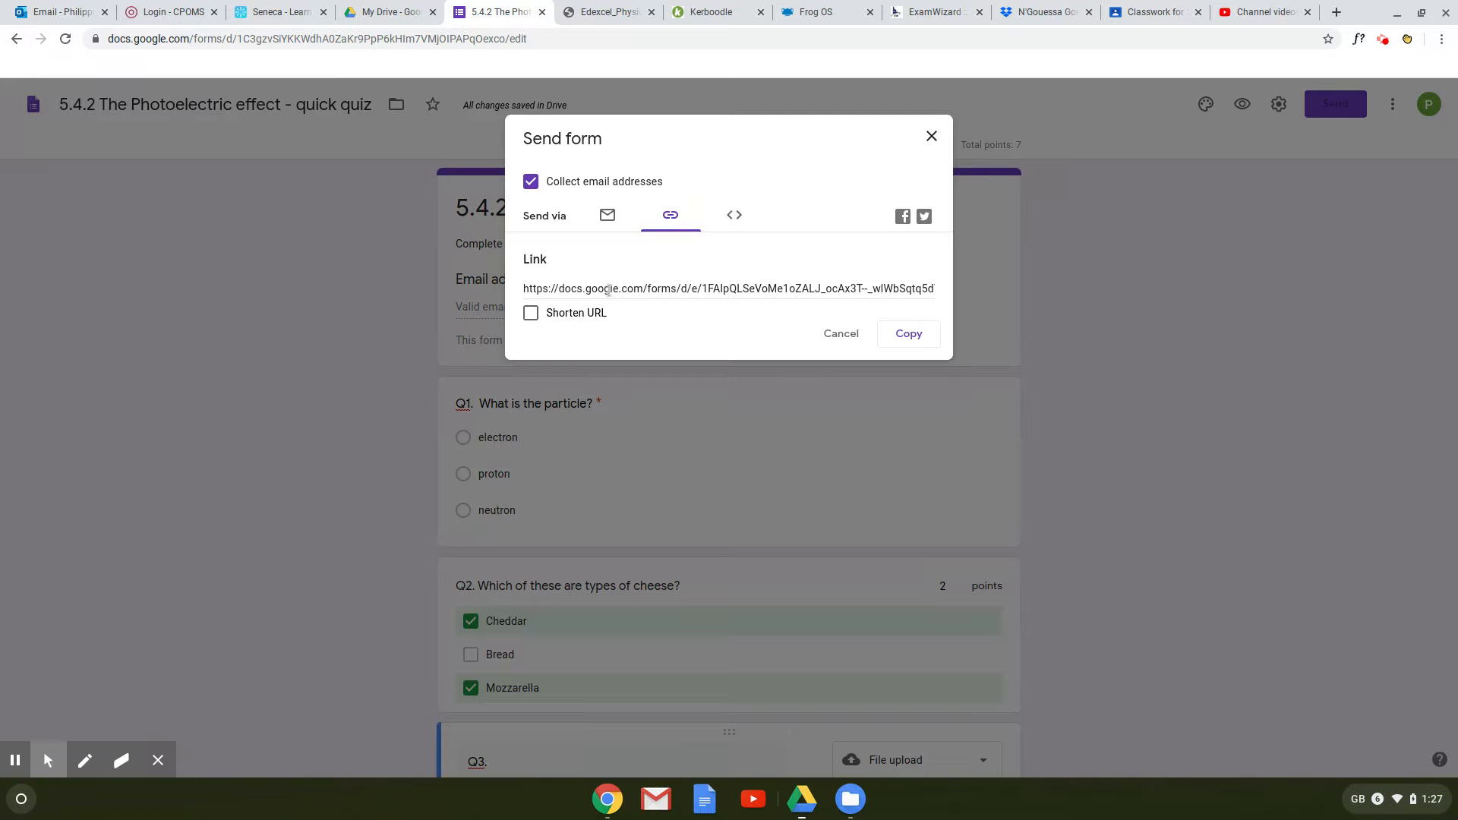
{"action": "left_click", "coordinate": [530, 313]}
{"action": "key", "text": "ctrl+c"}
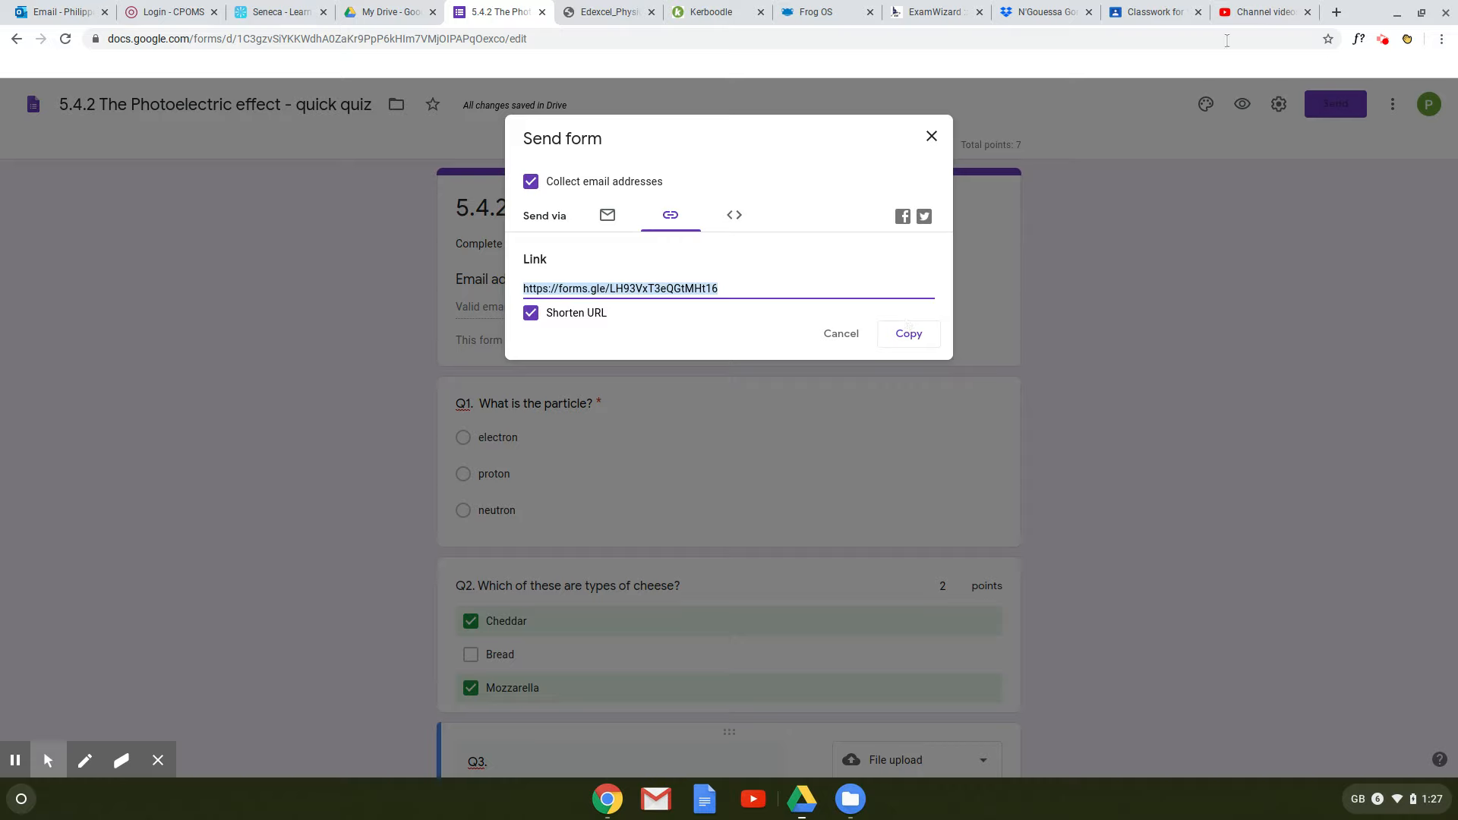
Step: Open the copied quiz link in a new browser tab
{"action": "left_click", "coordinate": [1341, 12]}
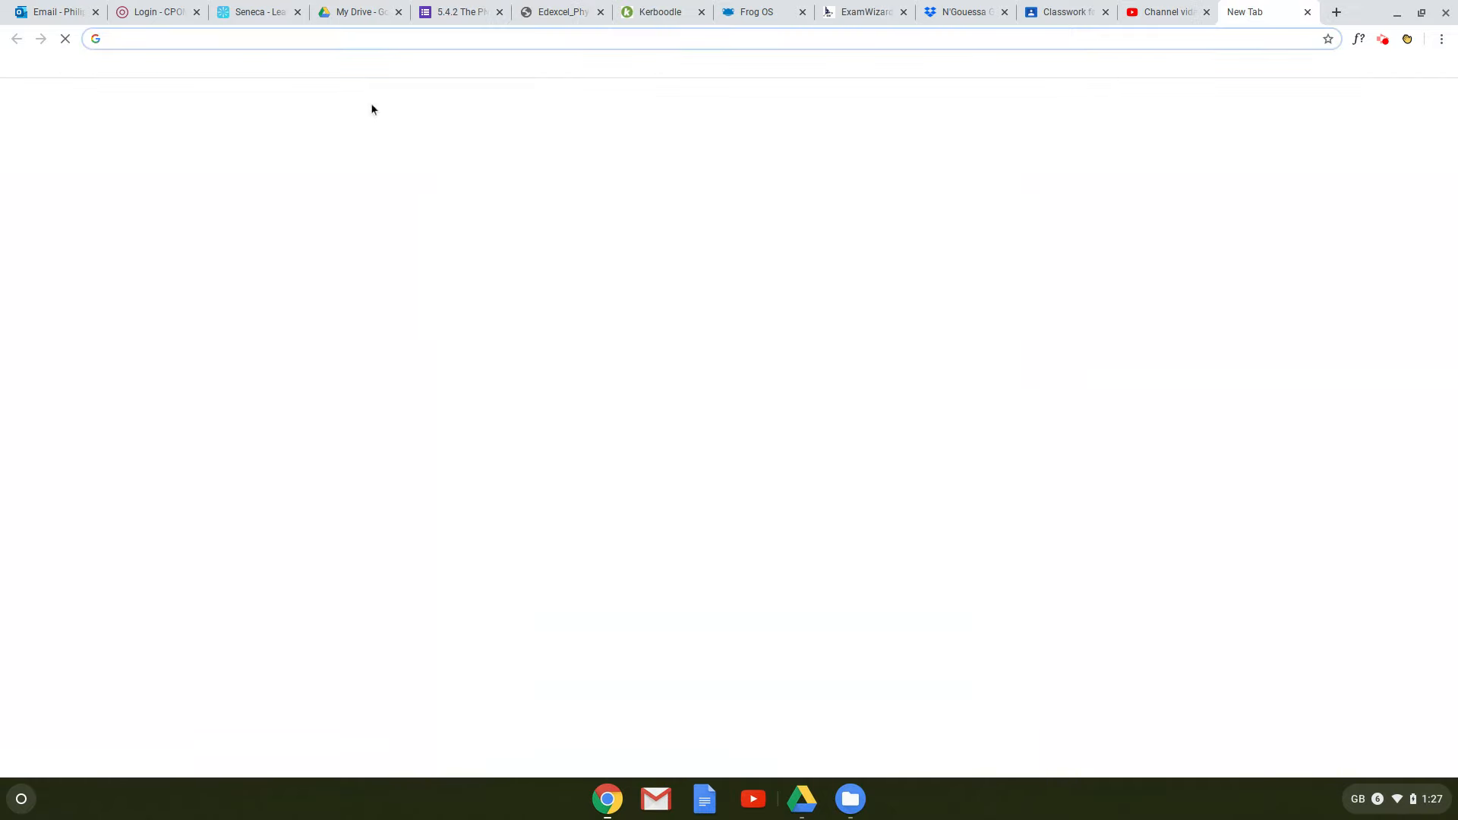
{"action": "left_click", "coordinate": [376, 43]}
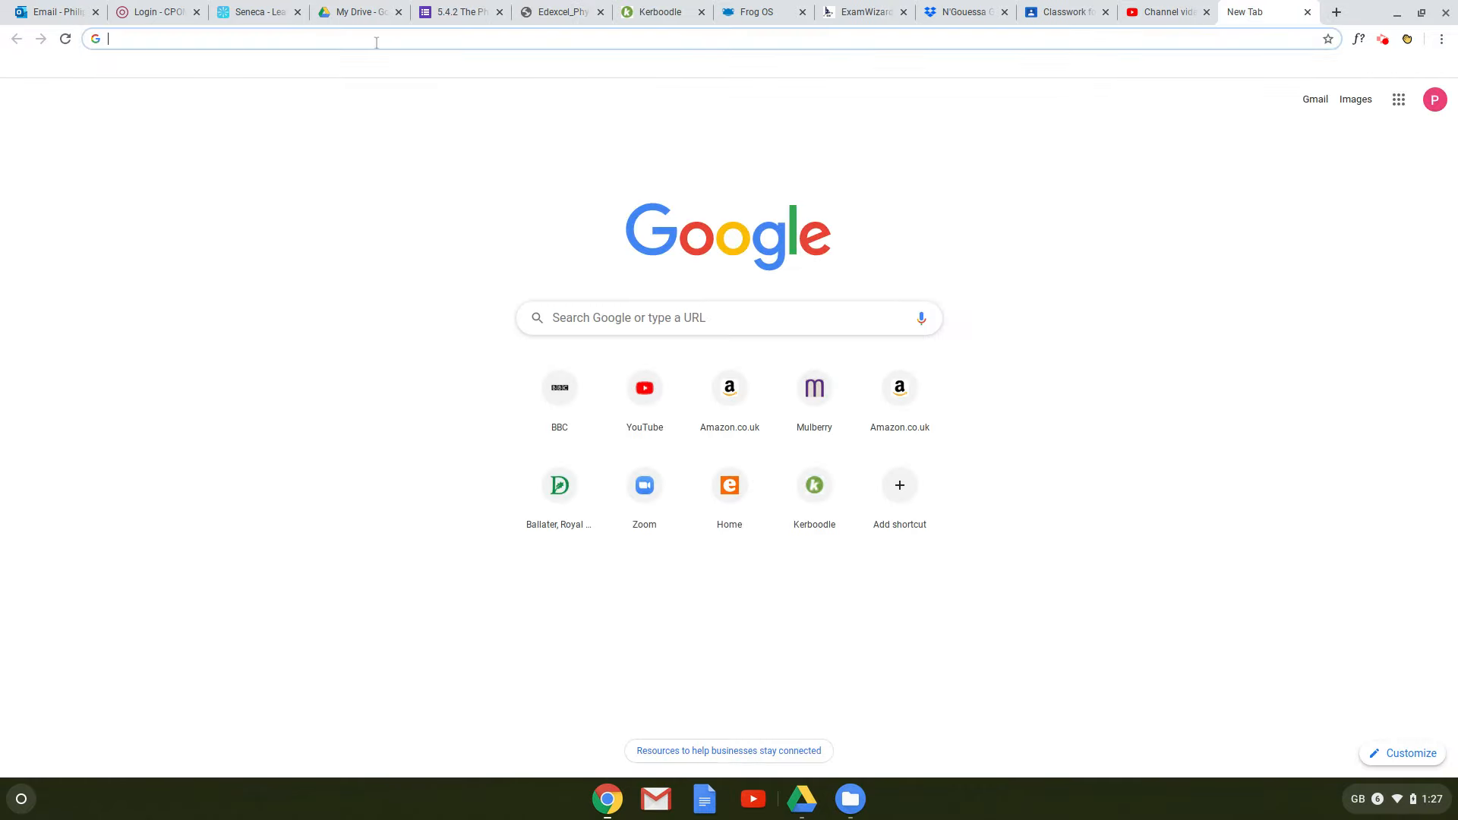
{"action": "key", "text": "ctrl+v"}
{"action": "key", "text": "Return"}
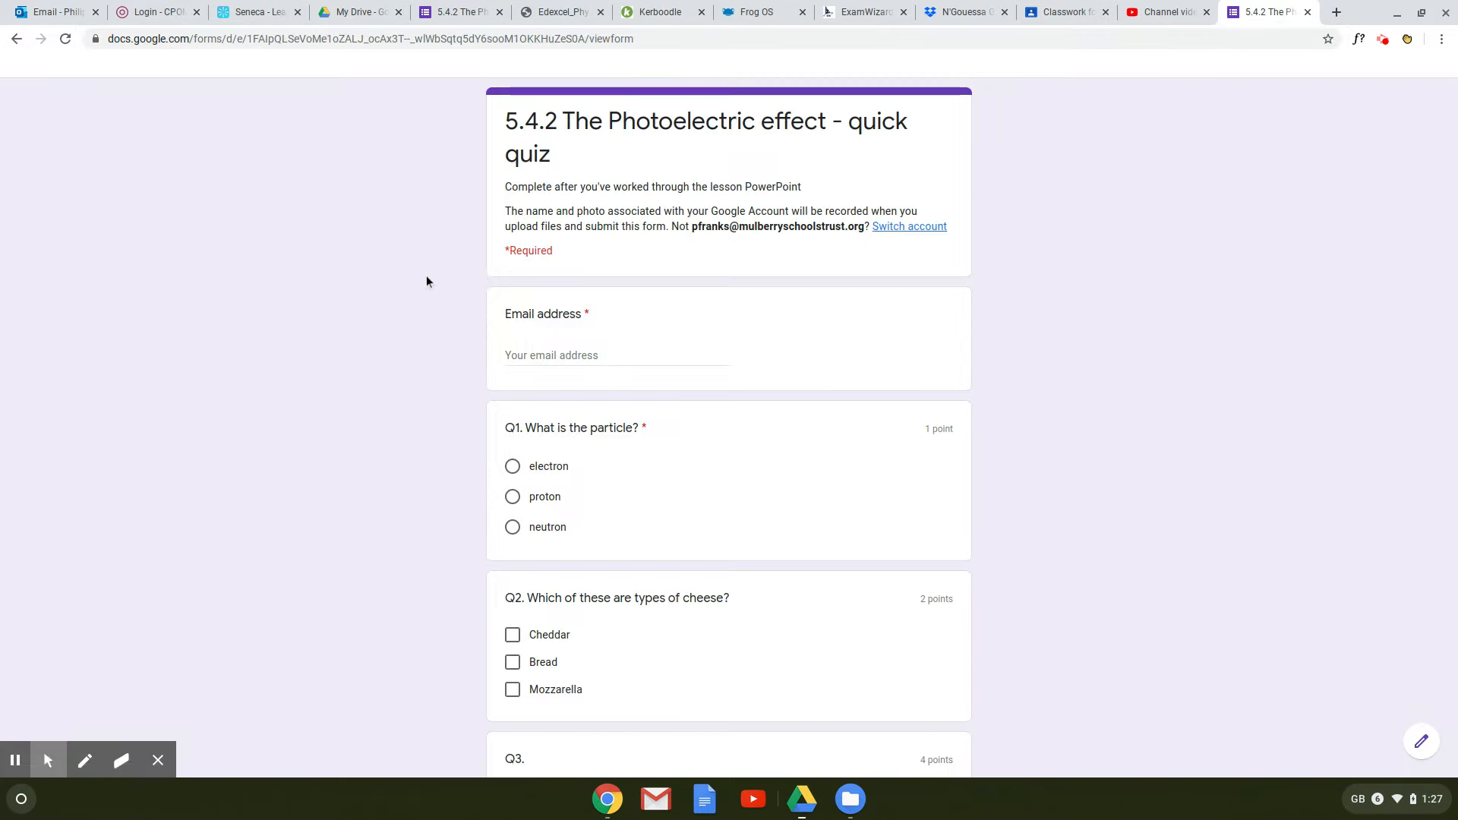
Step: Look through the respondent view of the quiz and fill in the respondent's email address
{"action": "scroll", "coordinate": [408, 275], "scroll_direction": "down", "scroll_amount": 1}
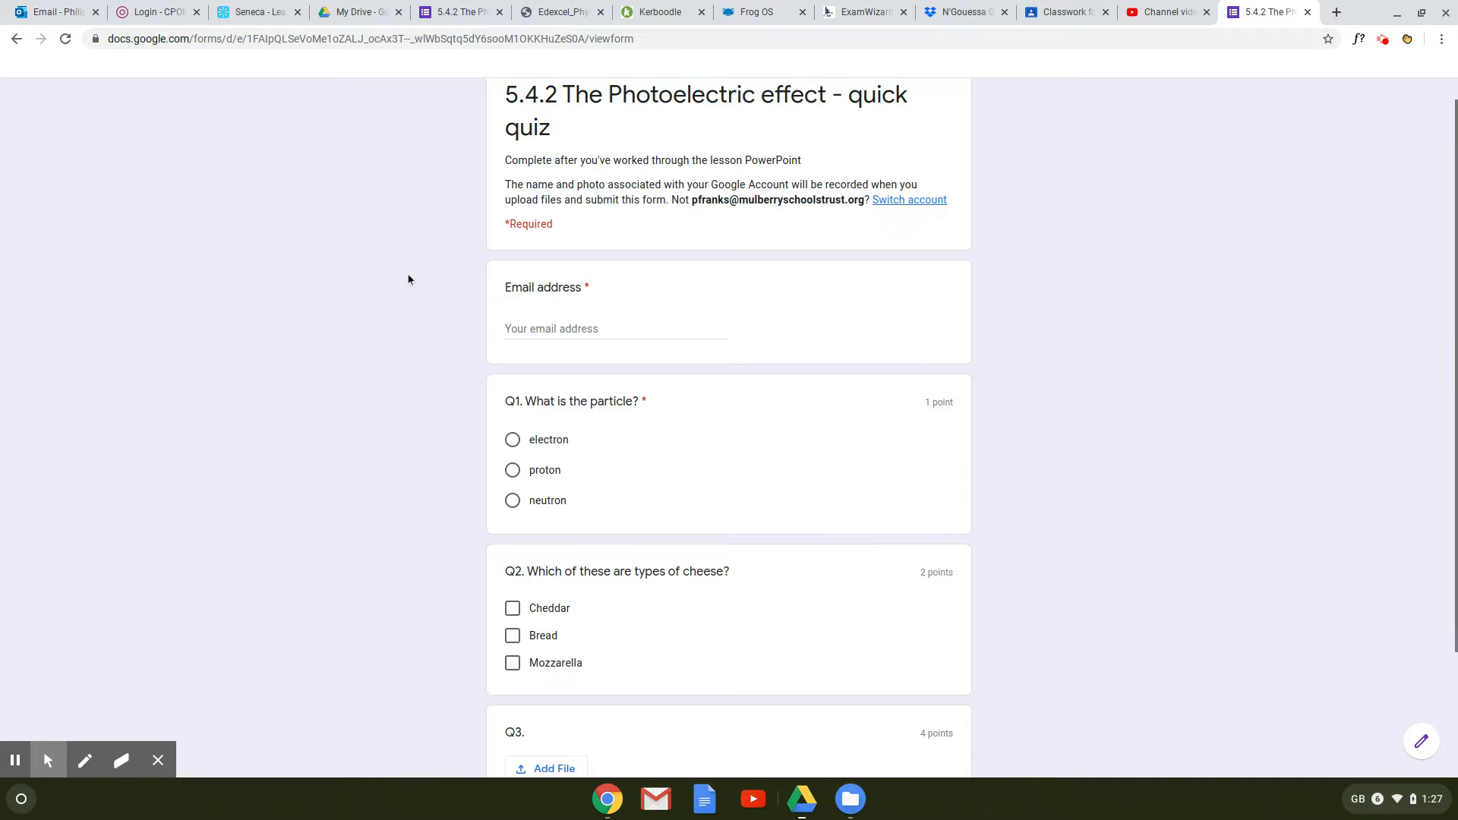
{"action": "scroll", "coordinate": [408, 275], "scroll_direction": "up", "scroll_amount": 1}
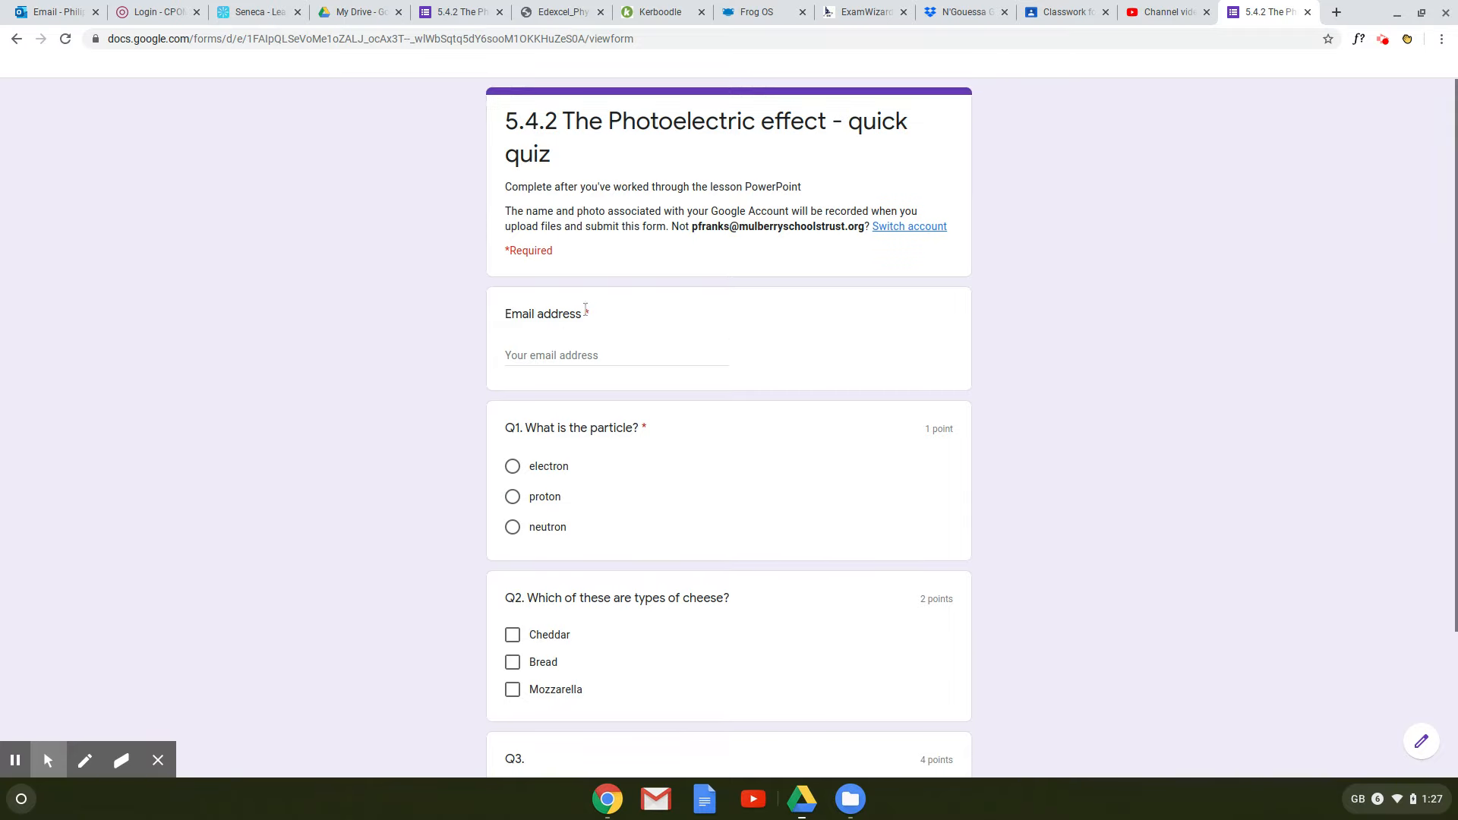
{"action": "scroll", "coordinate": [587, 350], "scroll_direction": "down", "scroll_amount": 1}
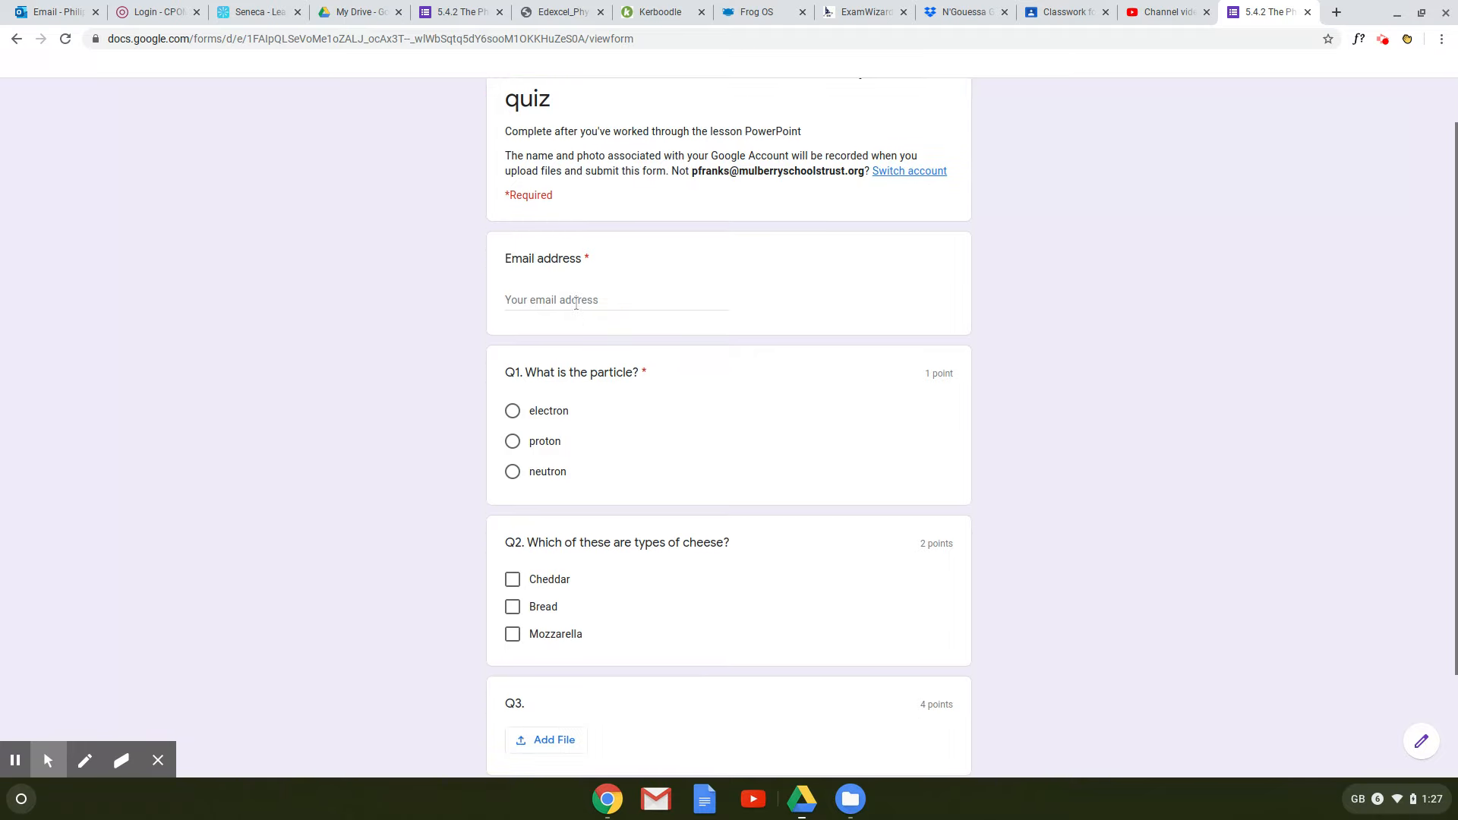
{"action": "left_click", "coordinate": [575, 301]}
{"action": "left_click", "coordinate": [590, 329]}
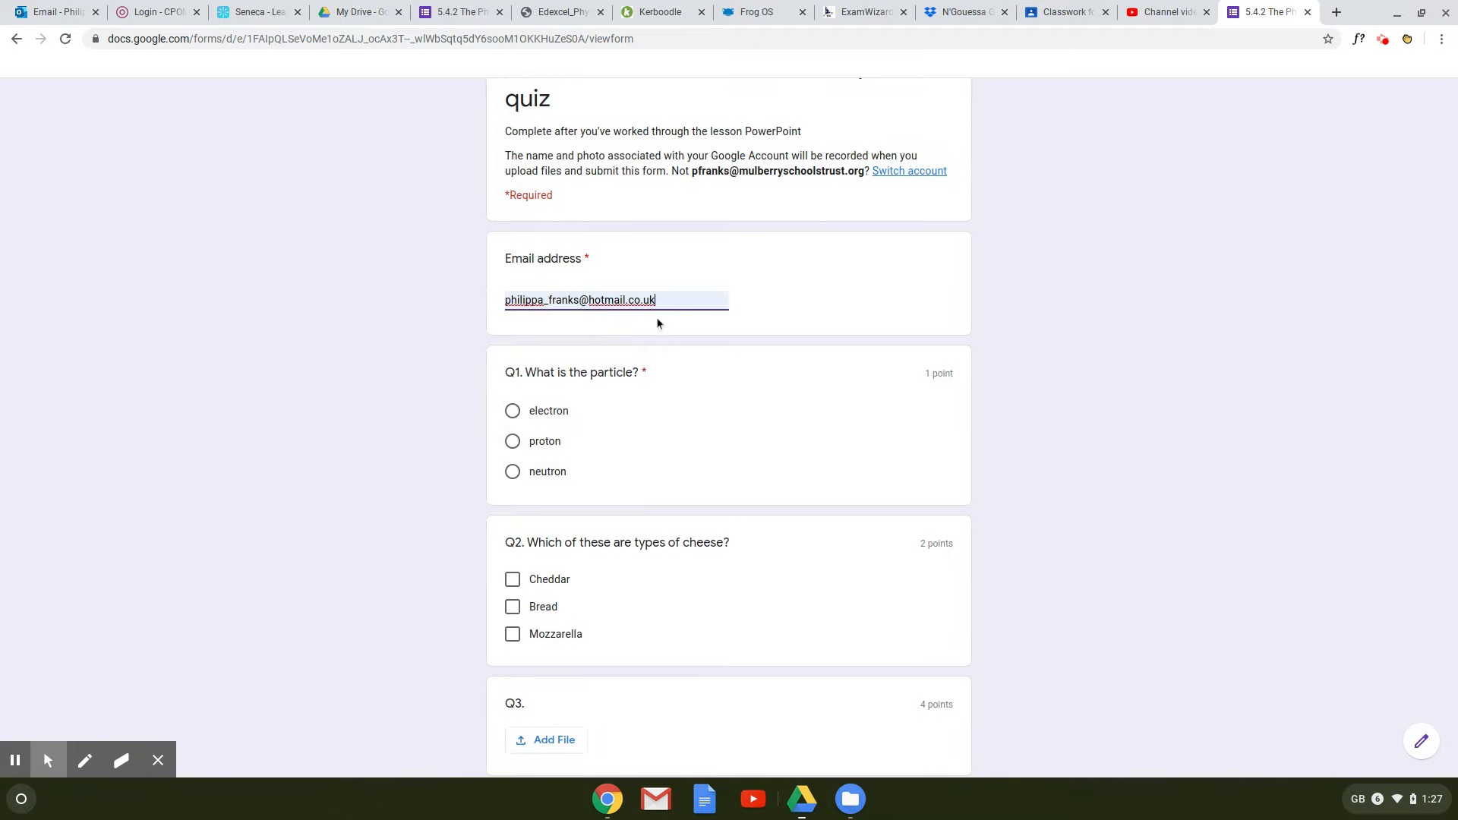
Step: Answer Q1 with electron and Q2 with only Mozzarella, leave Q3 without a file, and submit the quiz
{"action": "left_click", "coordinate": [513, 417]}
{"action": "left_click", "coordinate": [520, 635]}
{"action": "scroll", "coordinate": [621, 597], "scroll_direction": "down", "scroll_amount": 3}
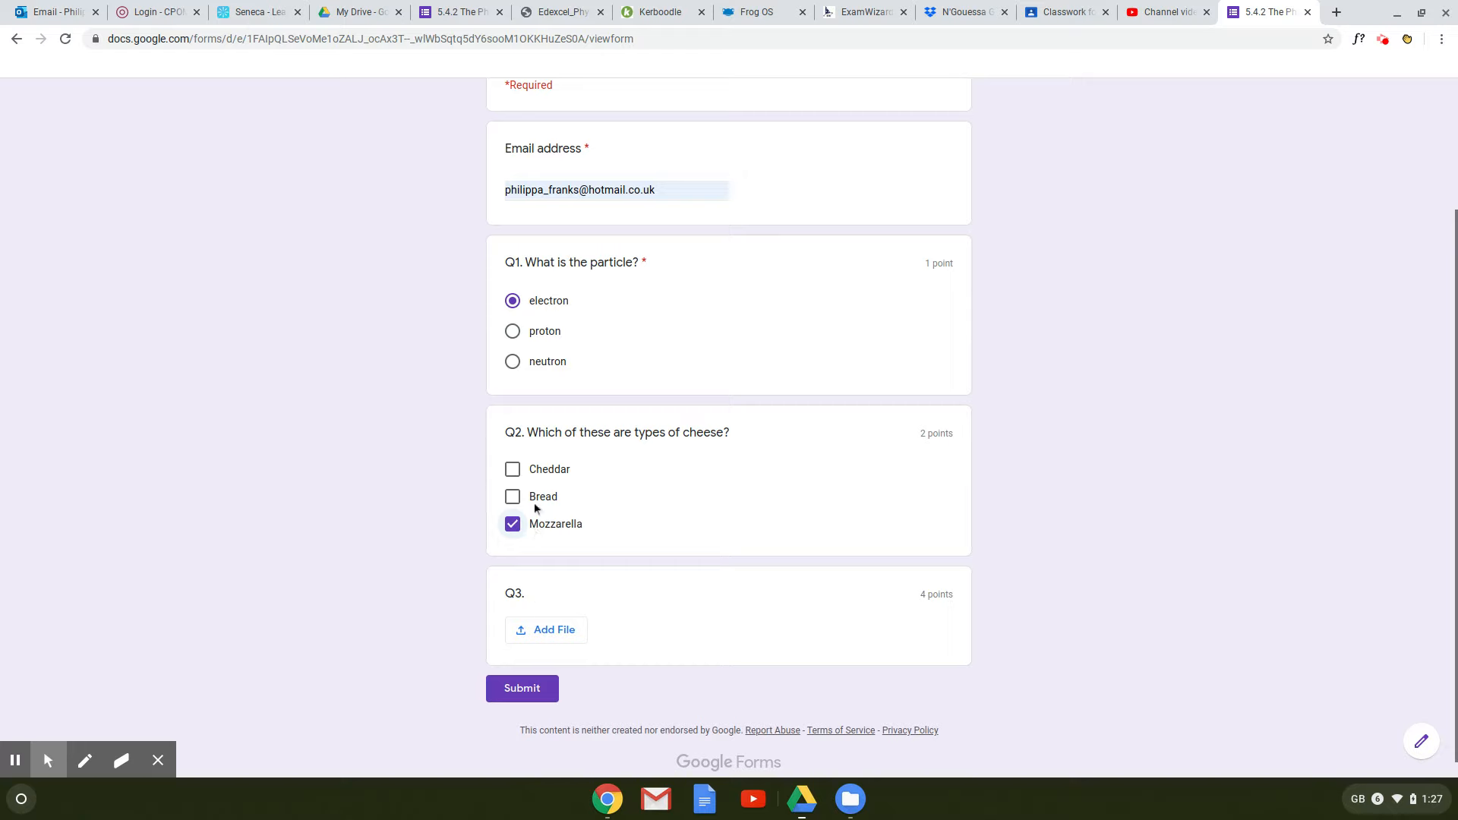
{"action": "left_click", "coordinate": [524, 689]}
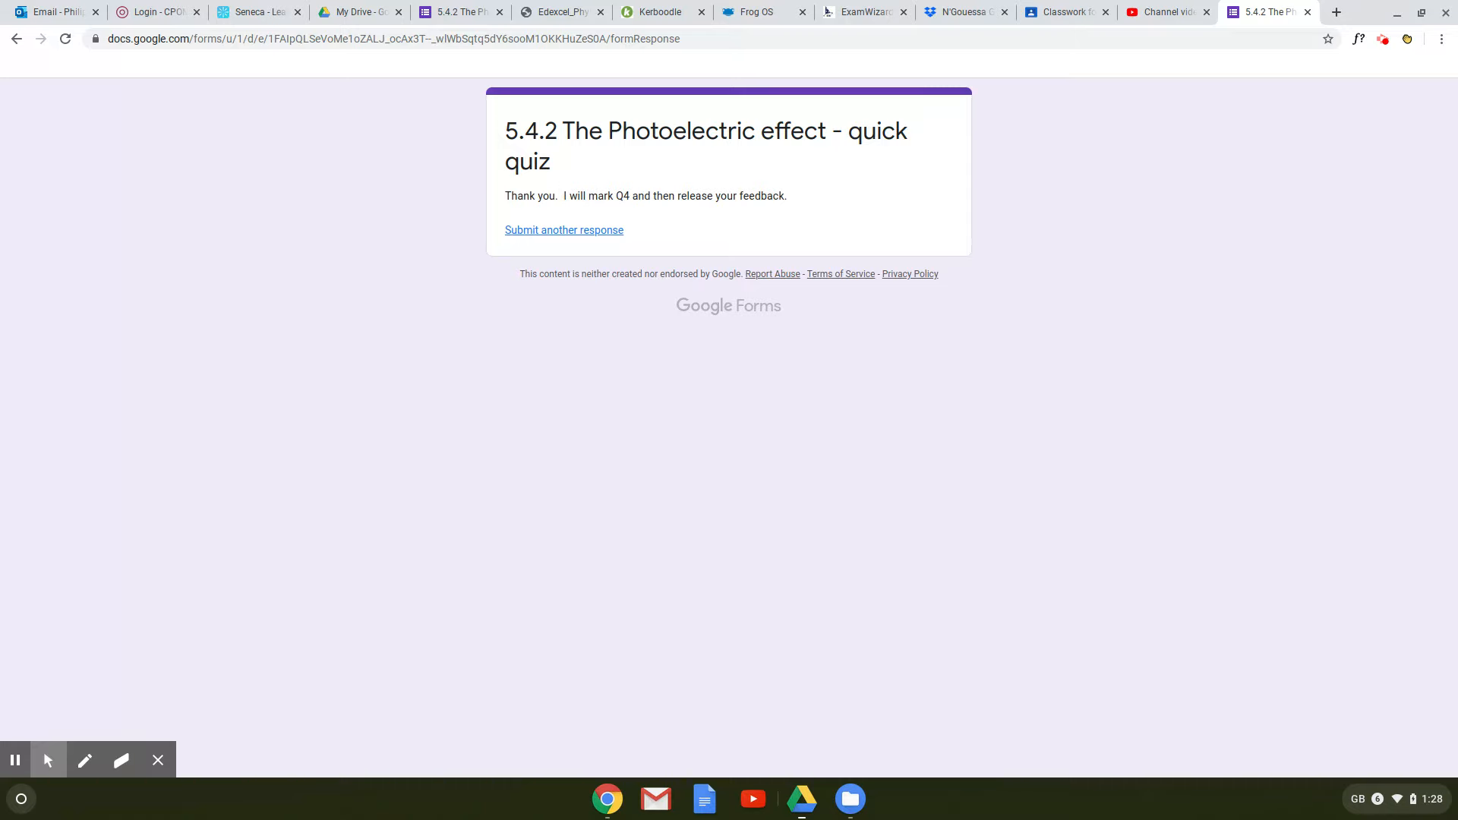
Step: Return to the quiz editor, dismiss the send form dialog and show the form's responses
{"action": "left_click", "coordinate": [455, 12]}
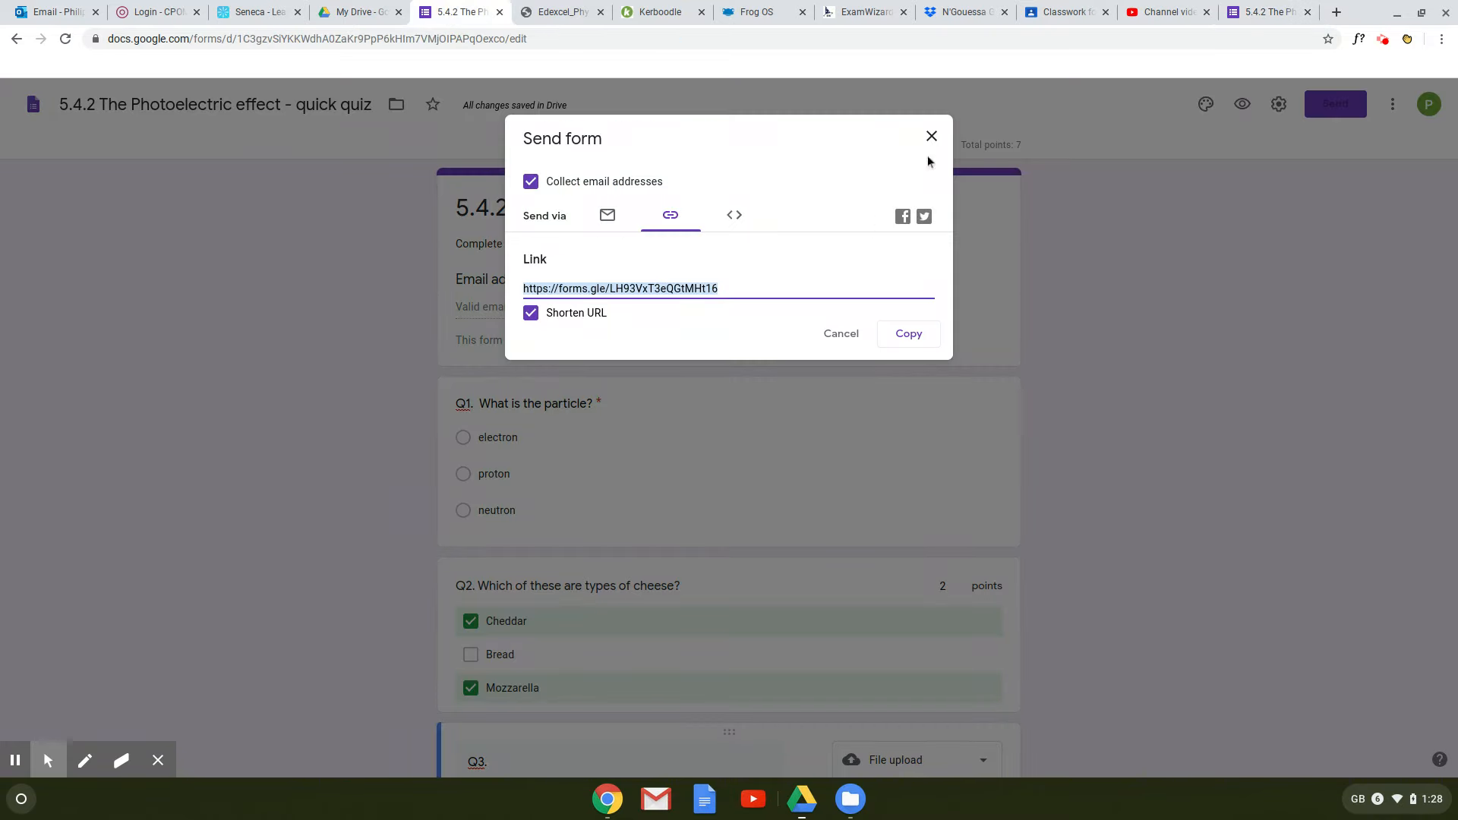
{"action": "left_click", "coordinate": [931, 136]}
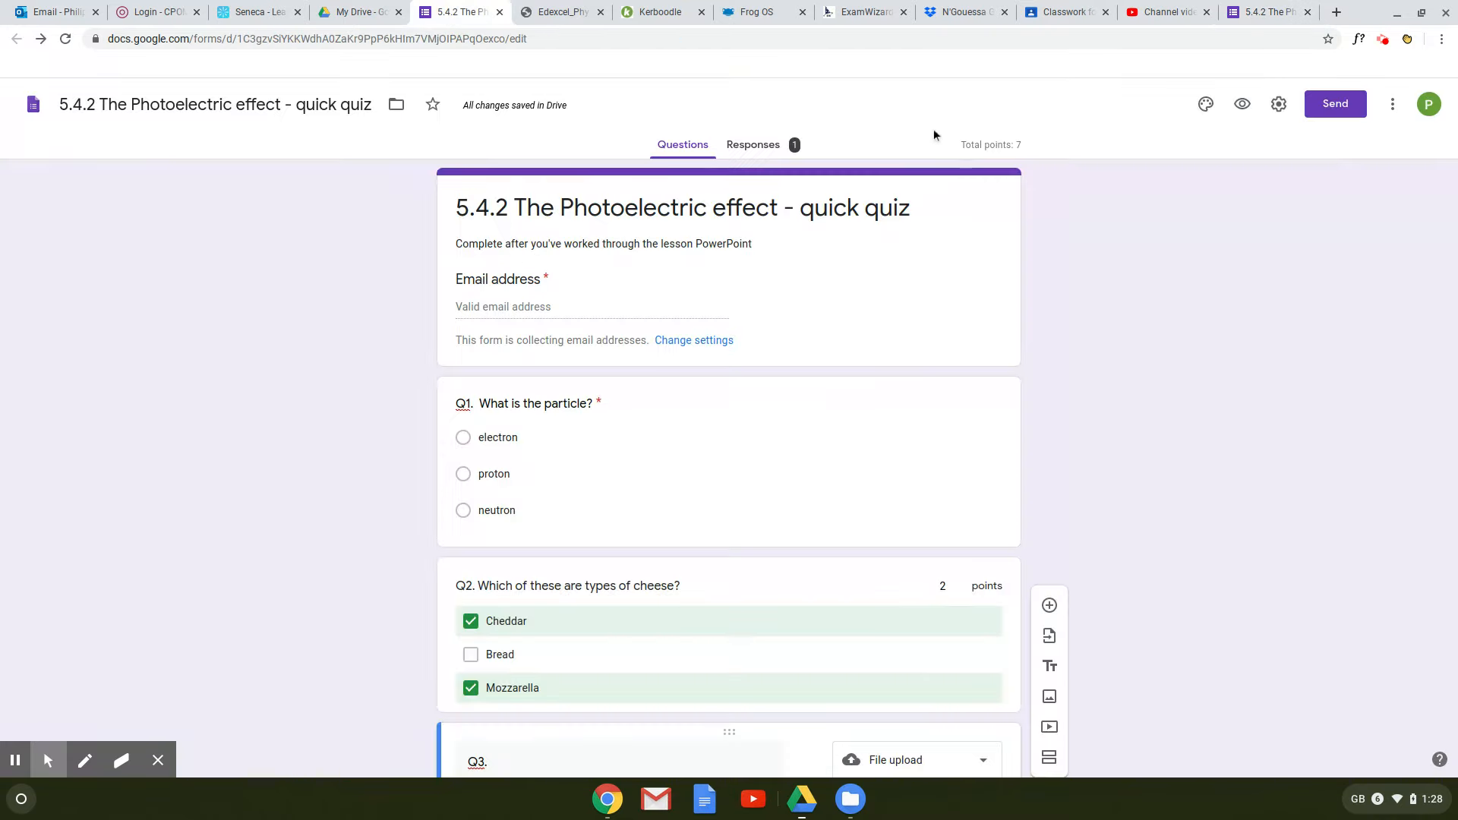
{"action": "left_click", "coordinate": [788, 145]}
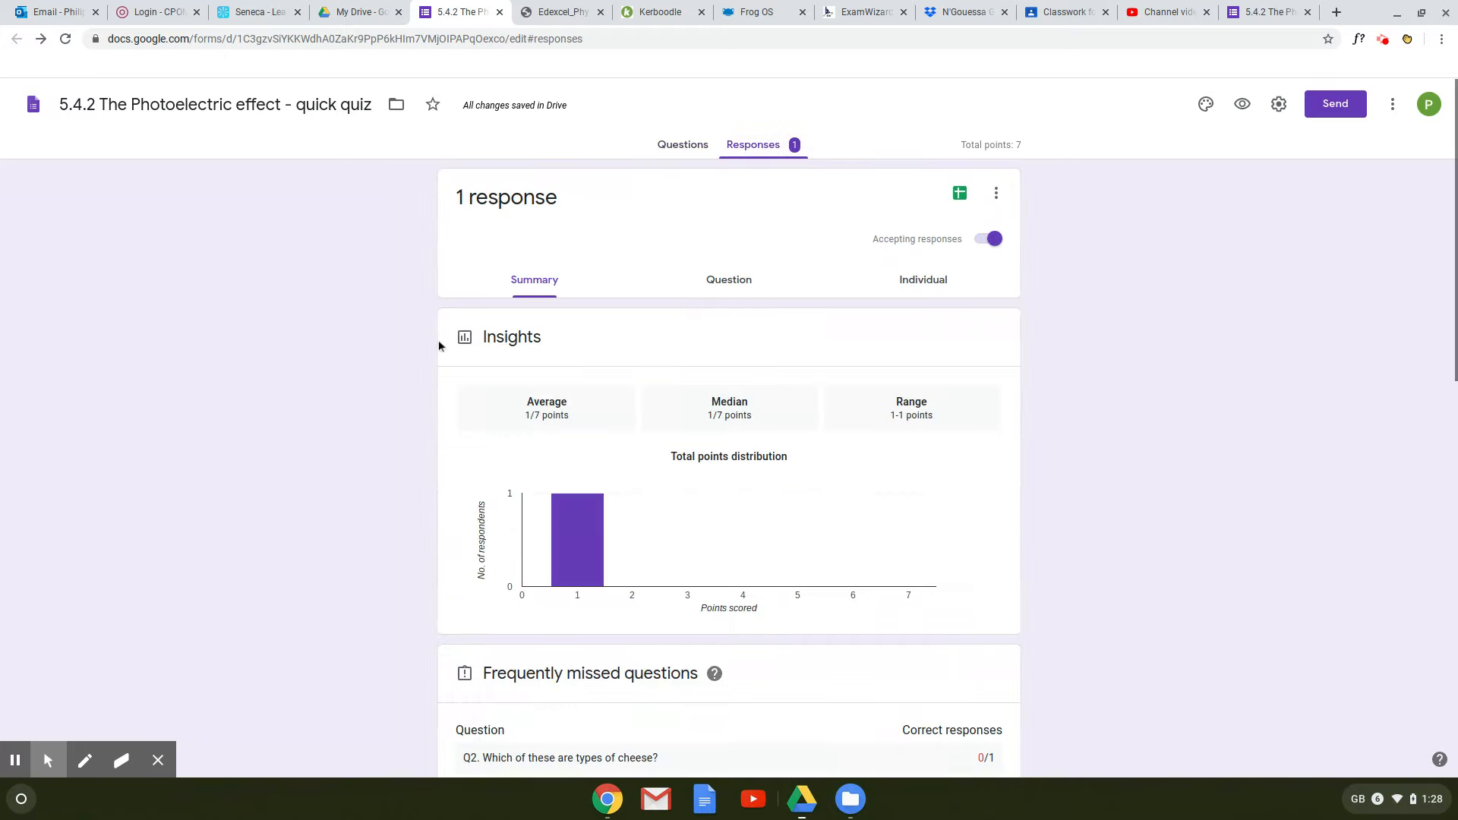
Step: Examine the response summary: points distribution, frequently missed questions, scores and the answer charts for each question
{"action": "scroll", "coordinate": [438, 348], "scroll_direction": "down", "scroll_amount": 3}
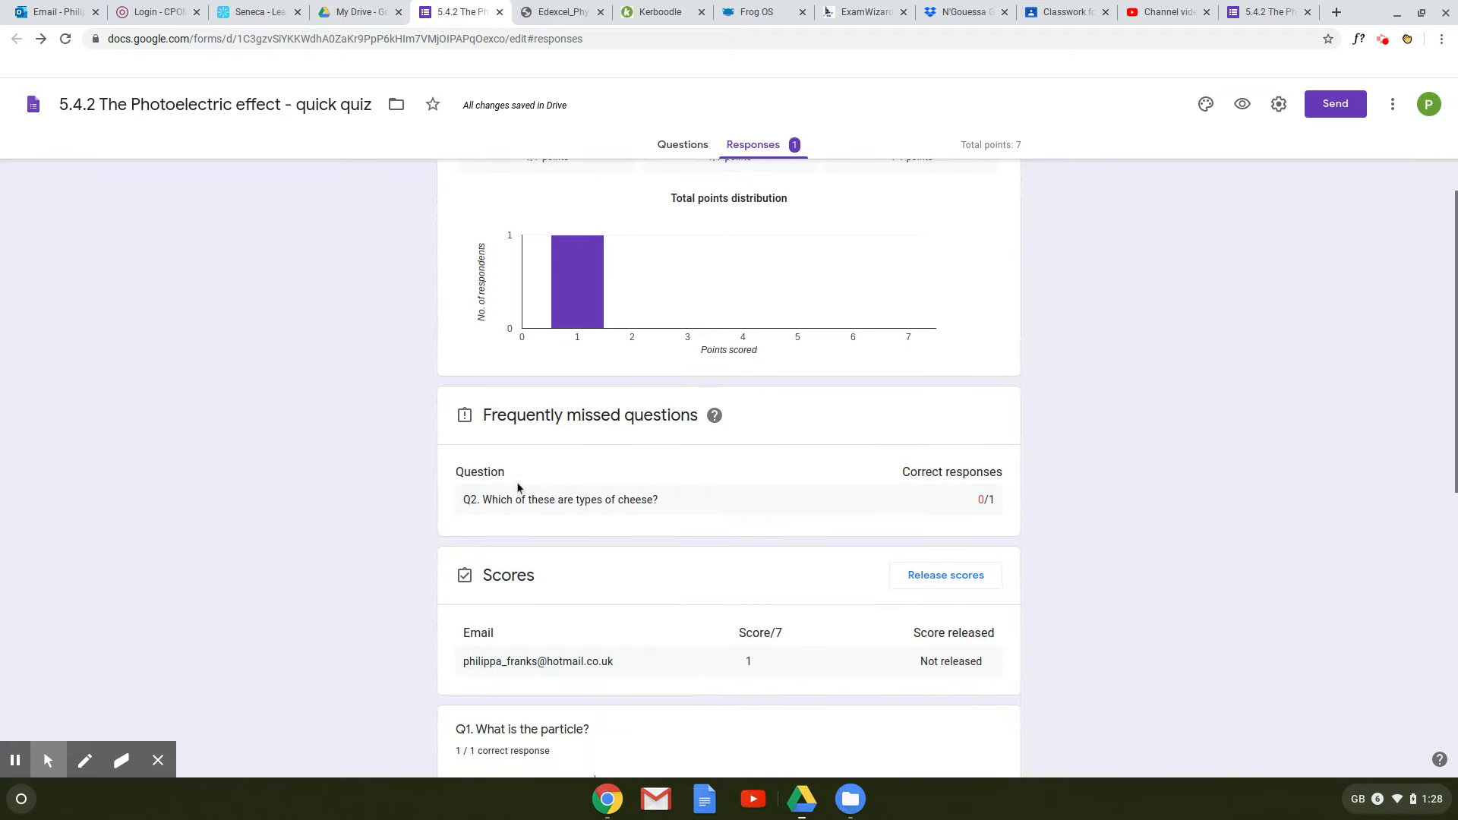
{"action": "scroll", "coordinate": [633, 507], "scroll_direction": "up", "scroll_amount": 1}
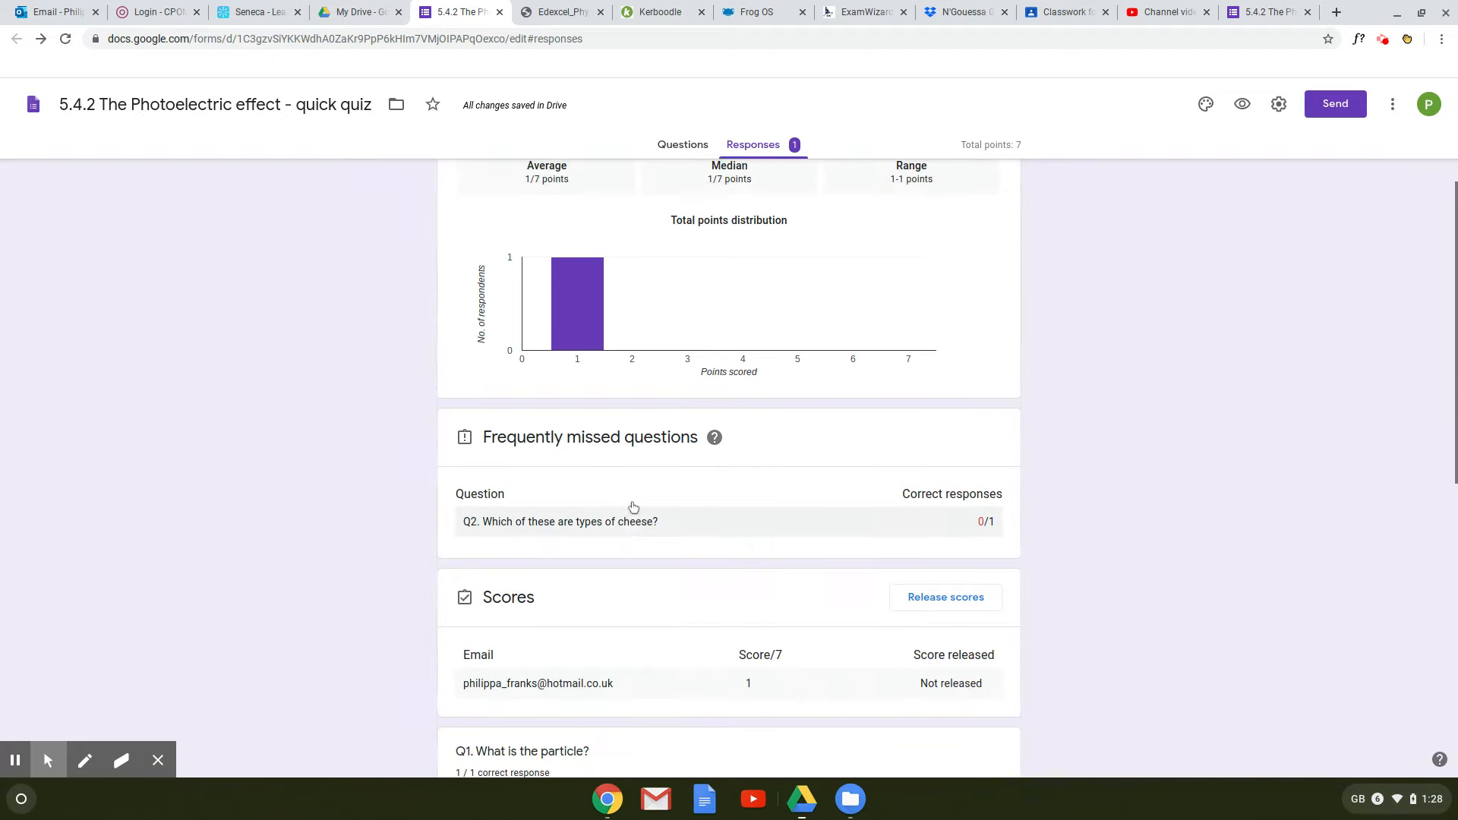
{"action": "scroll", "coordinate": [631, 507], "scroll_direction": "down", "scroll_amount": 3}
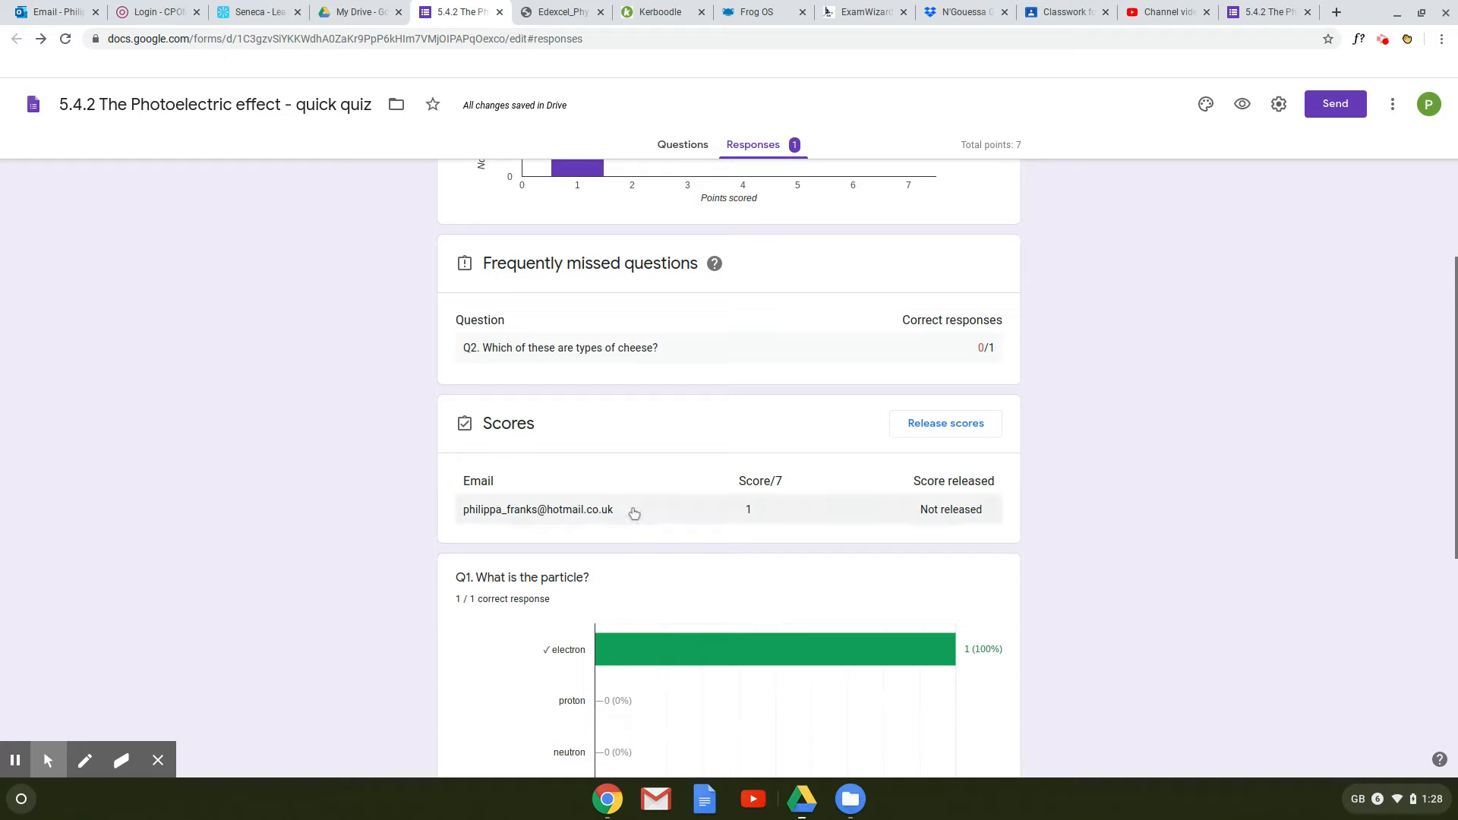
{"action": "scroll", "coordinate": [633, 512], "scroll_direction": "down", "scroll_amount": 3}
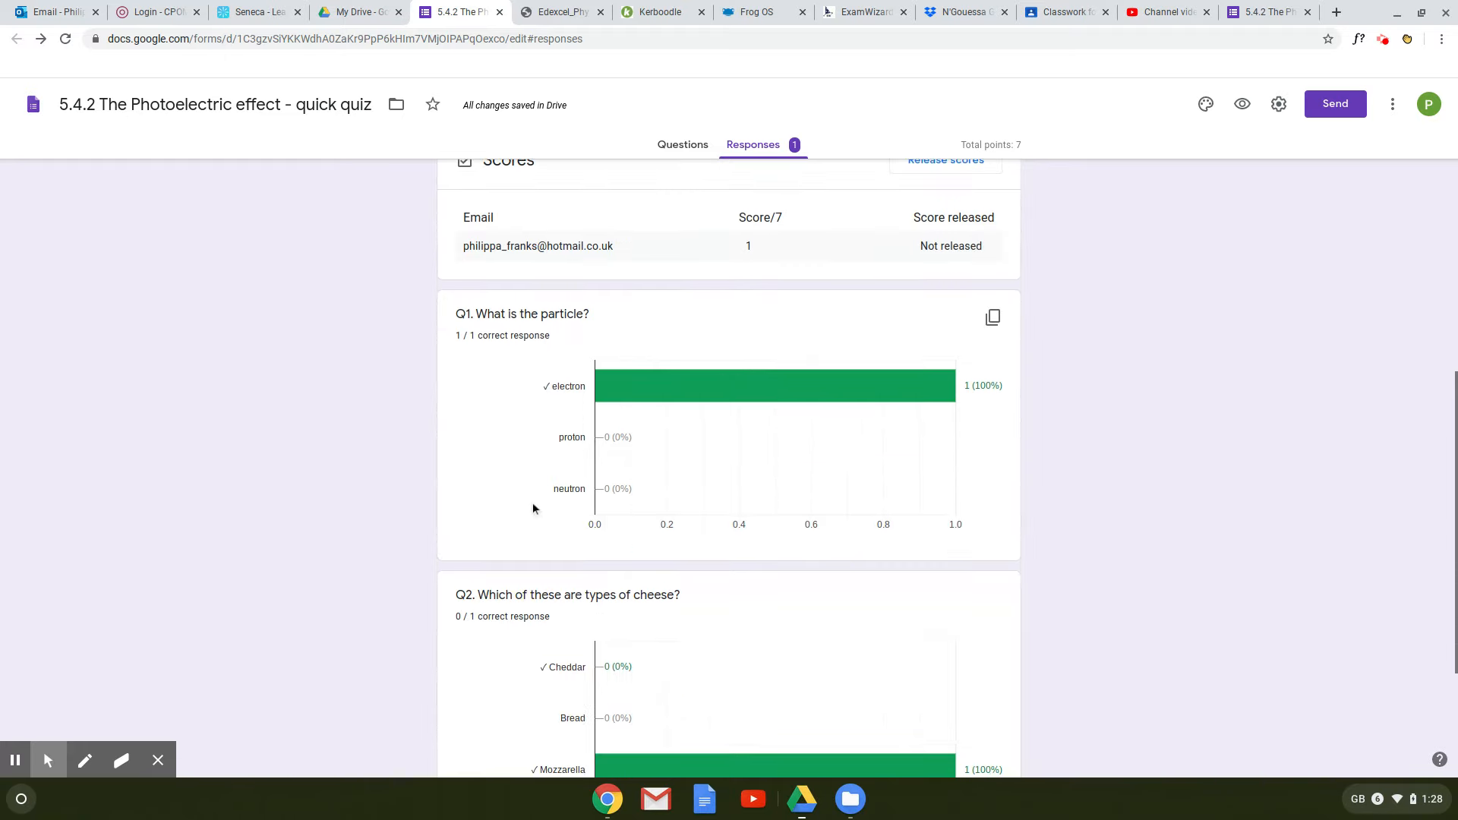
{"action": "scroll", "coordinate": [535, 470], "scroll_direction": "down", "scroll_amount": 3}
{"action": "scroll", "coordinate": [543, 395], "scroll_direction": "up", "scroll_amount": 2}
{"action": "mouse_move", "coordinate": [626, 280]}
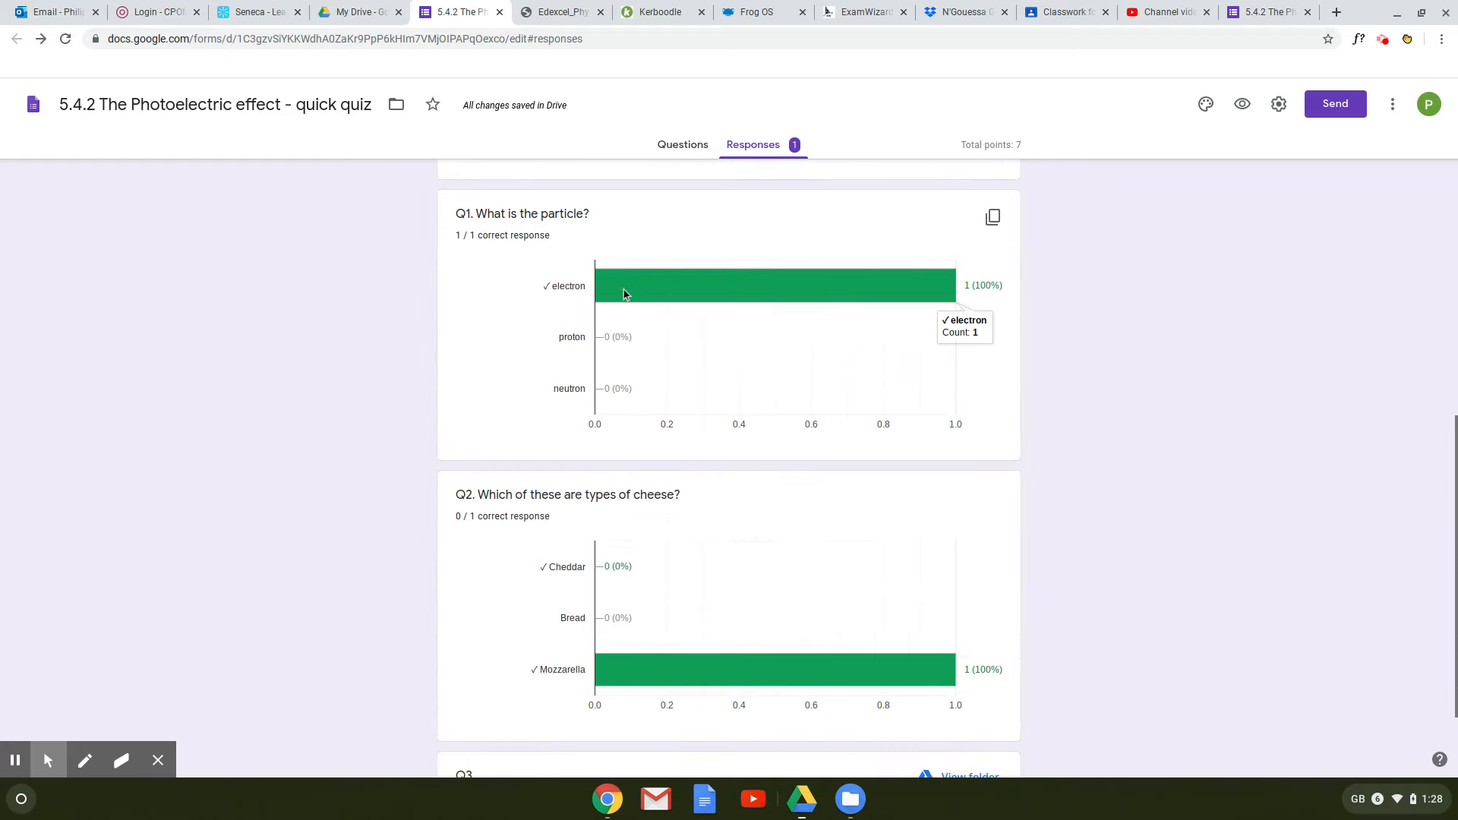
{"action": "scroll", "coordinate": [624, 295], "scroll_direction": "down", "scroll_amount": 2}
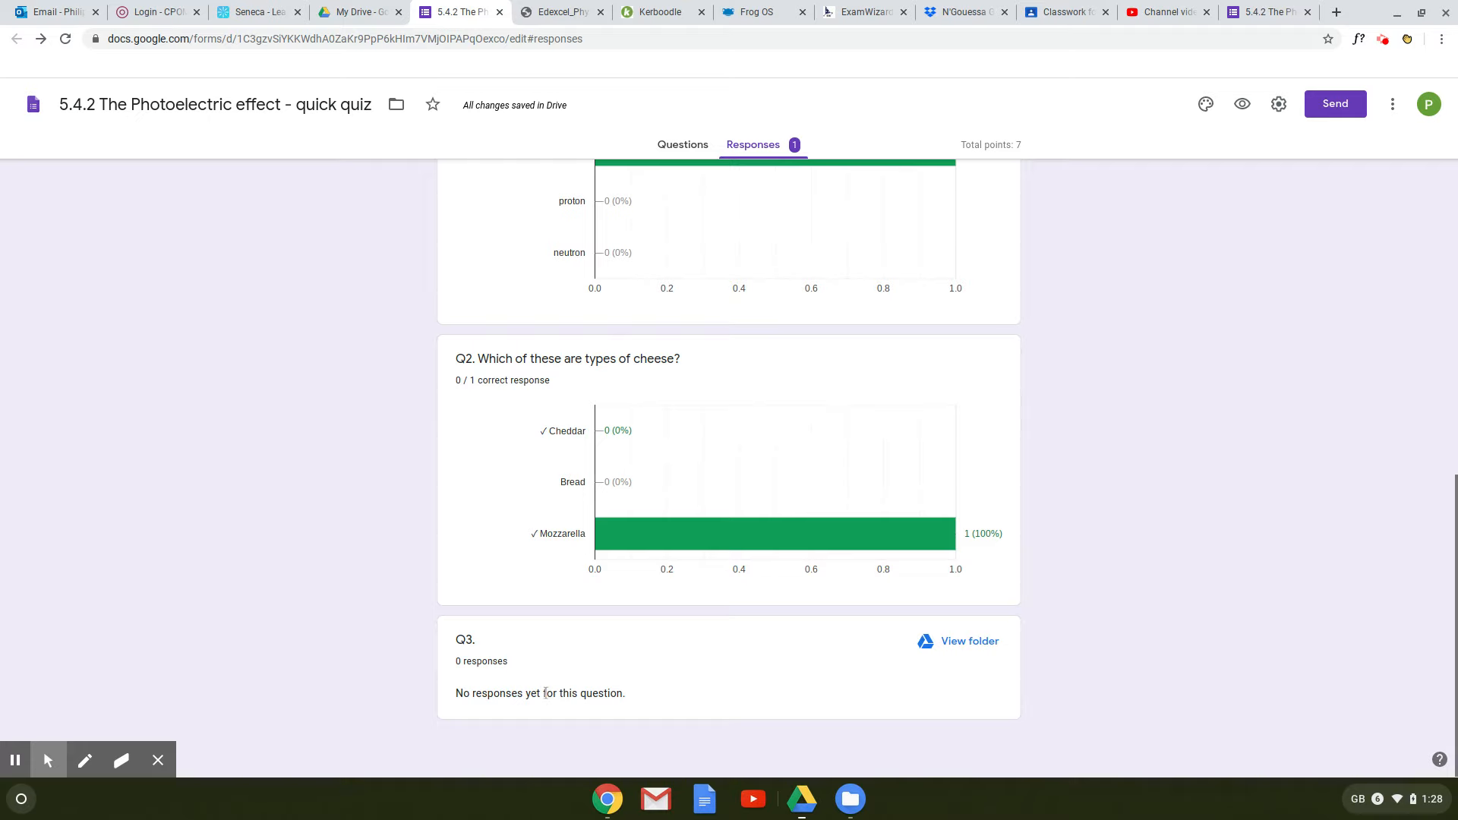
{"action": "scroll", "coordinate": [475, 529], "scroll_direction": "up", "scroll_amount": 10}
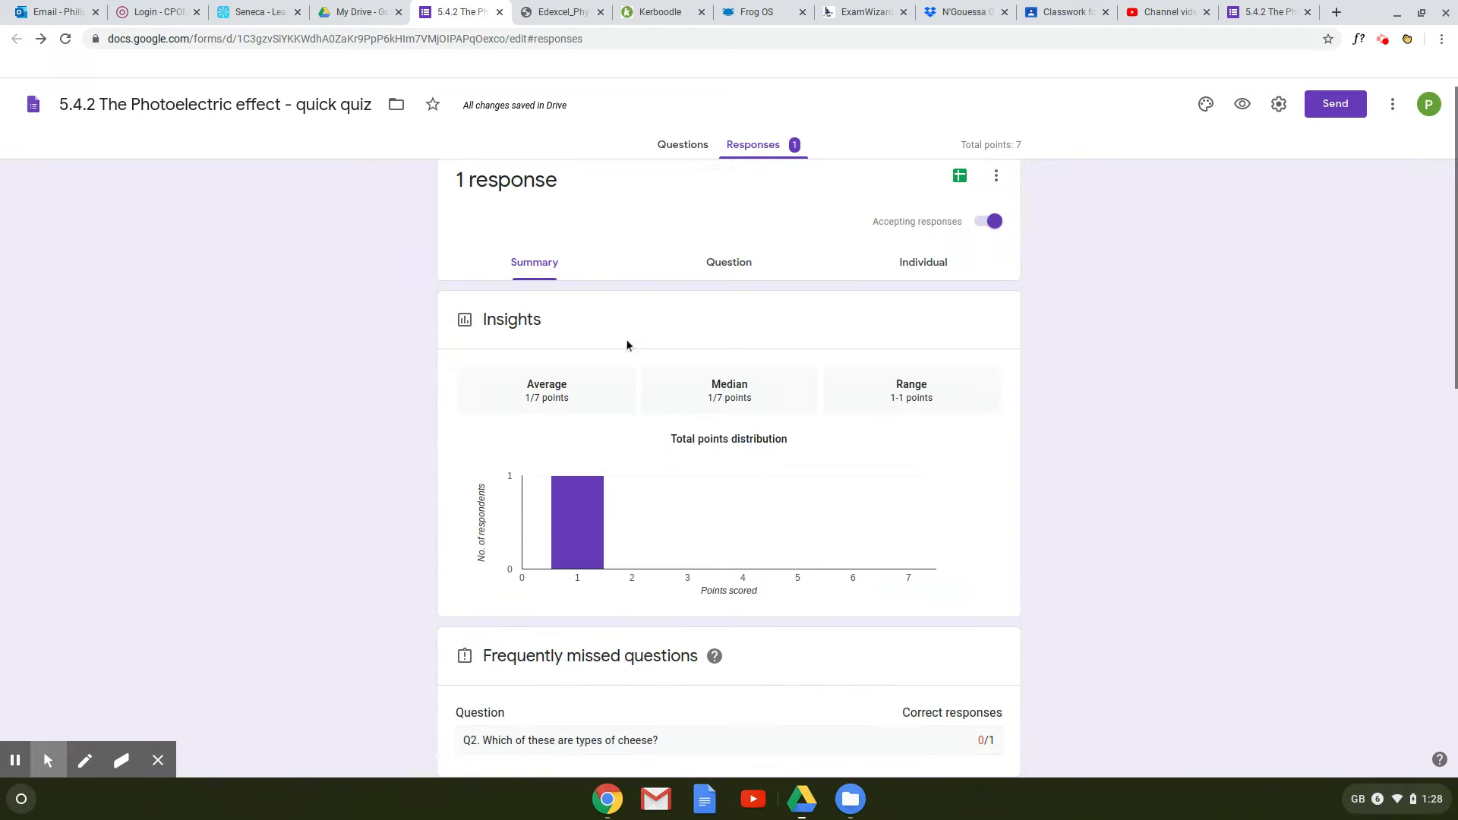
Step: Show the individual response and review its marks, correct answers and feedback from Q1 to Q3
{"action": "left_click", "coordinate": [885, 261]}
{"action": "scroll", "coordinate": [561, 489], "scroll_direction": "down", "scroll_amount": 2}
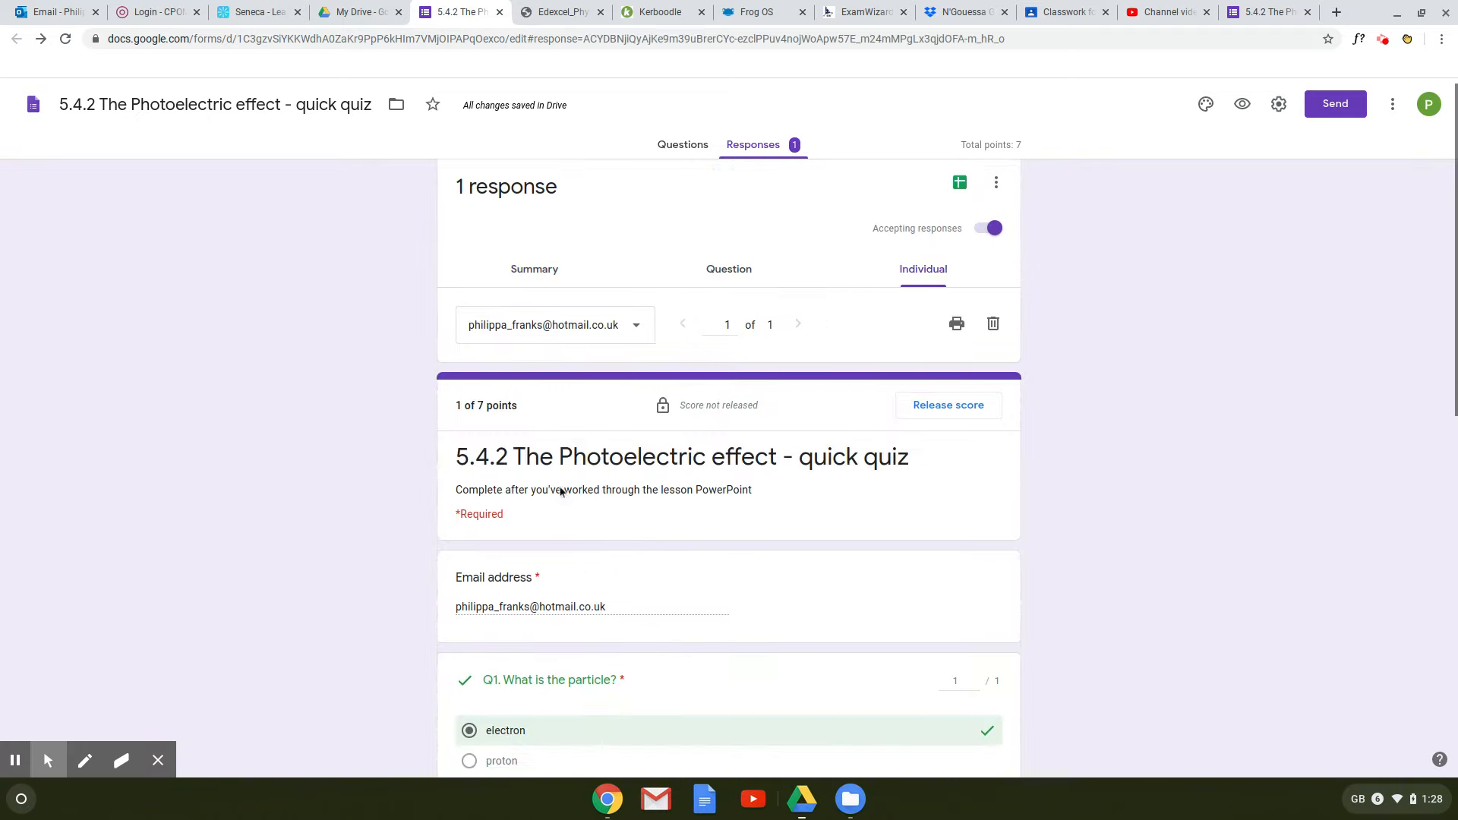
{"action": "scroll", "coordinate": [559, 485], "scroll_direction": "down", "scroll_amount": 5}
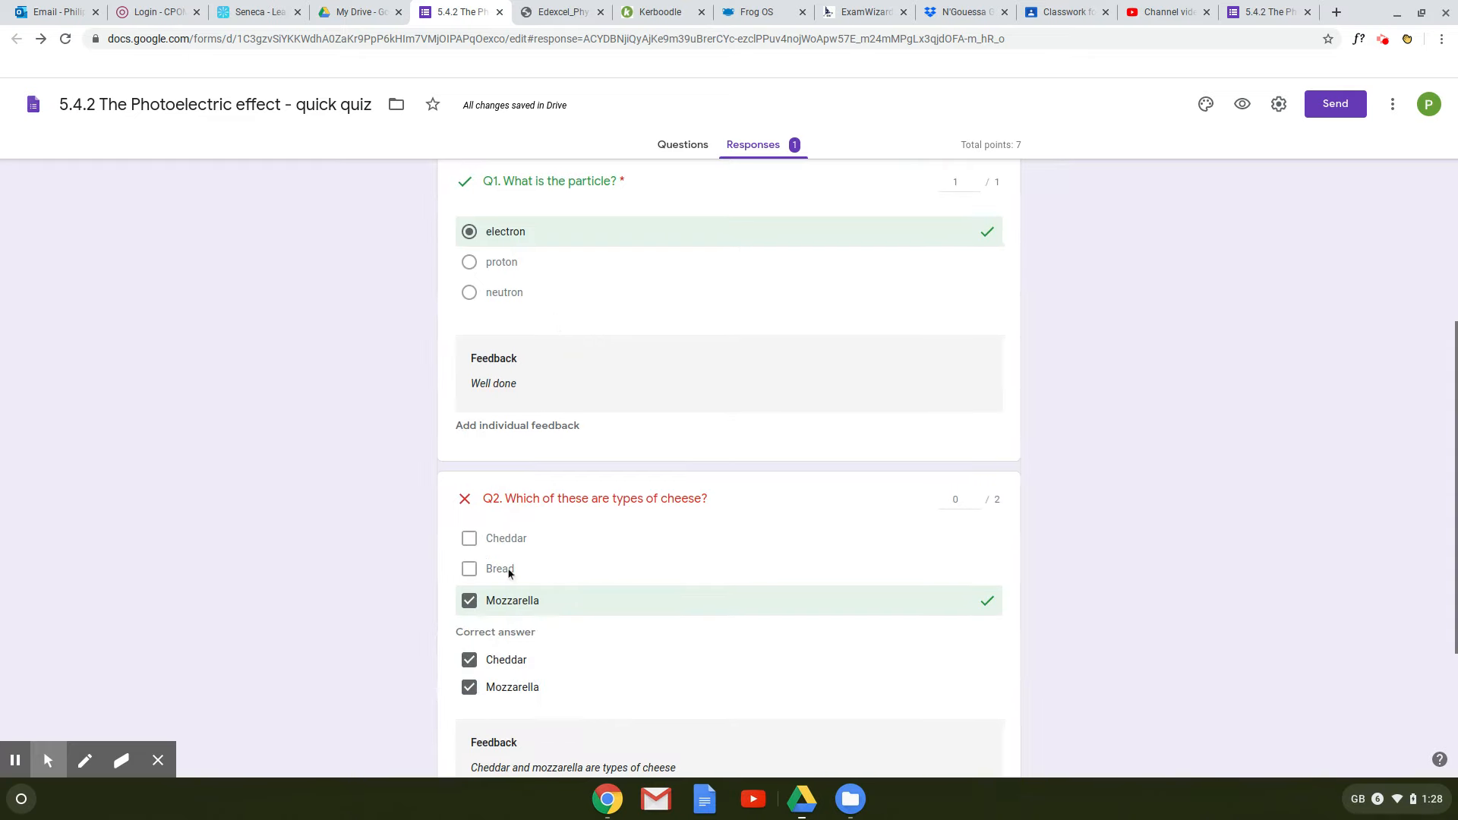
{"action": "scroll", "coordinate": [509, 574], "scroll_direction": "down", "scroll_amount": 4}
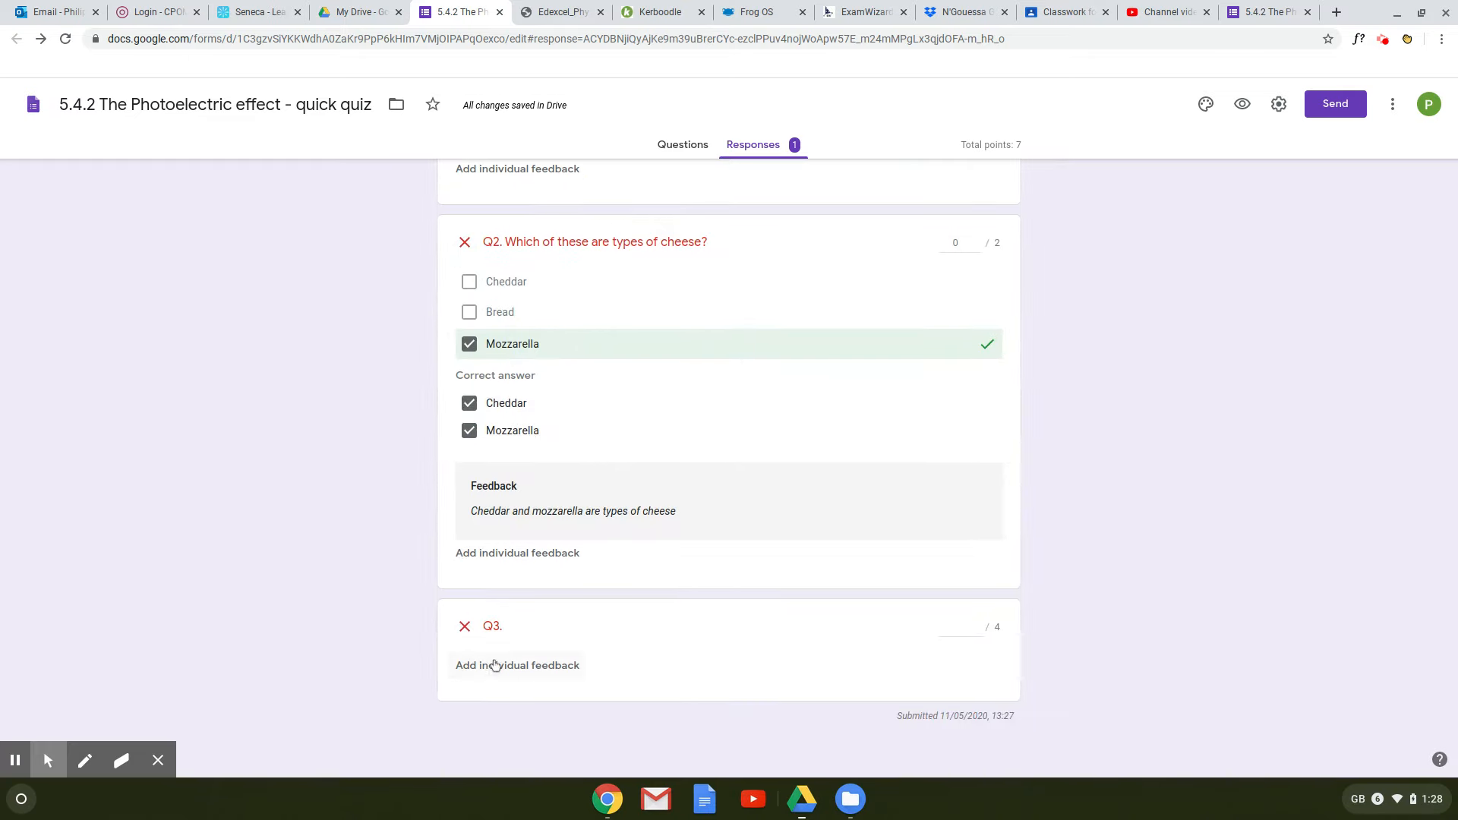
Step: Add the individual feedback "You did not upload" to Q3 of the response and save it
{"action": "left_click", "coordinate": [495, 666]}
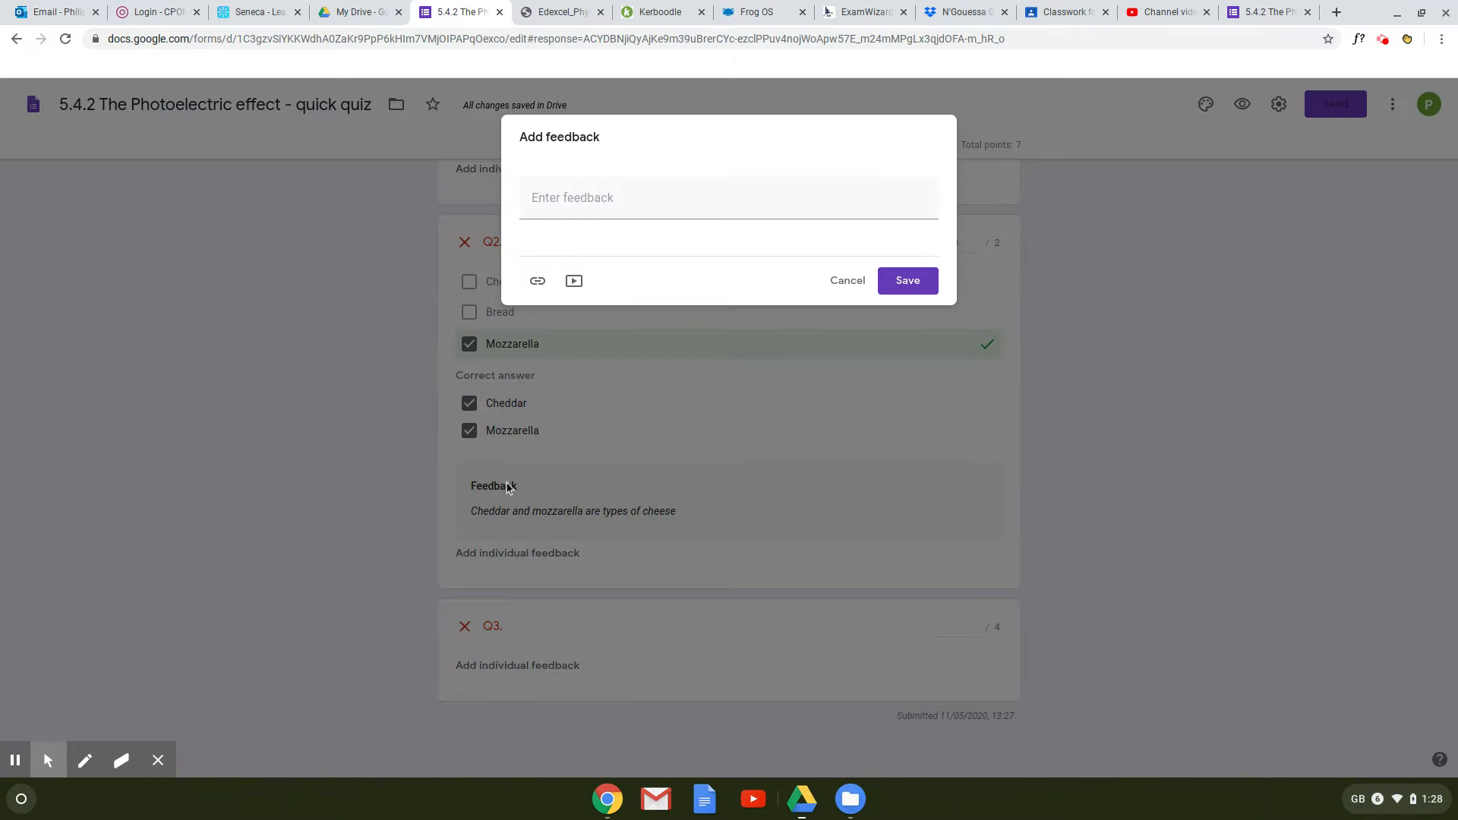
{"action": "left_click", "coordinate": [560, 201]}
{"action": "type", "text": "Well do"}
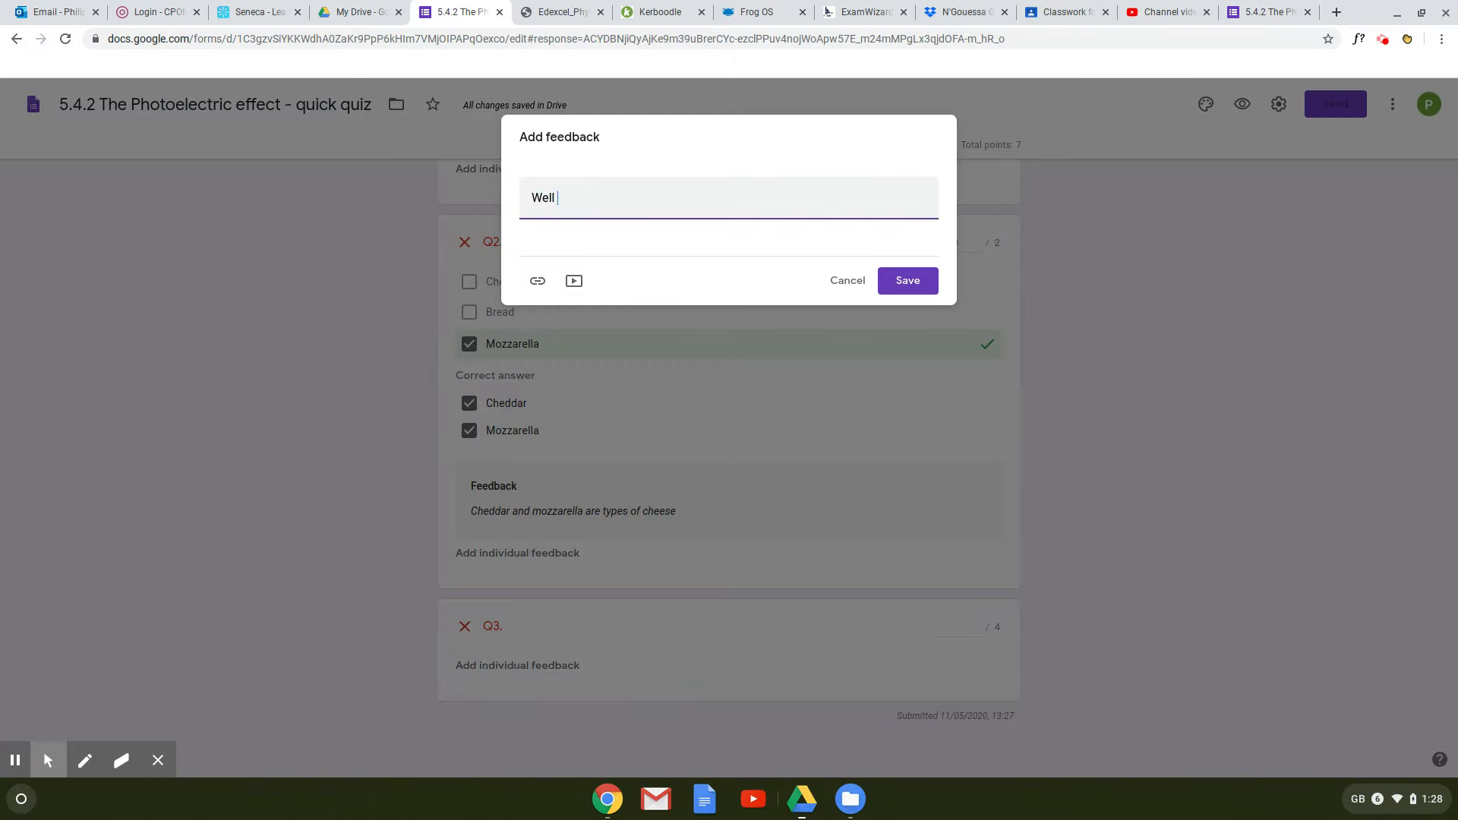
{"action": "key", "text": "BackSpace"}
{"action": "key", "text": "BackSpace"}
{"action": "key", "text": "BackSpace"}
{"action": "key", "text": "BackSpace"}
{"action": "key", "text": "BackSpace"}
{"action": "key", "text": "BackSpace"}
{"action": "key", "text": "BackSpace"}
{"action": "type", "text": "You did not upload"}
{"action": "key", "text": "BackSpace"}
{"action": "left_click", "coordinate": [882, 285]}
Step: Set the Q3 mark to 2 out of 4, save the pending edits and check the updated response
{"action": "left_click", "coordinate": [977, 630]}
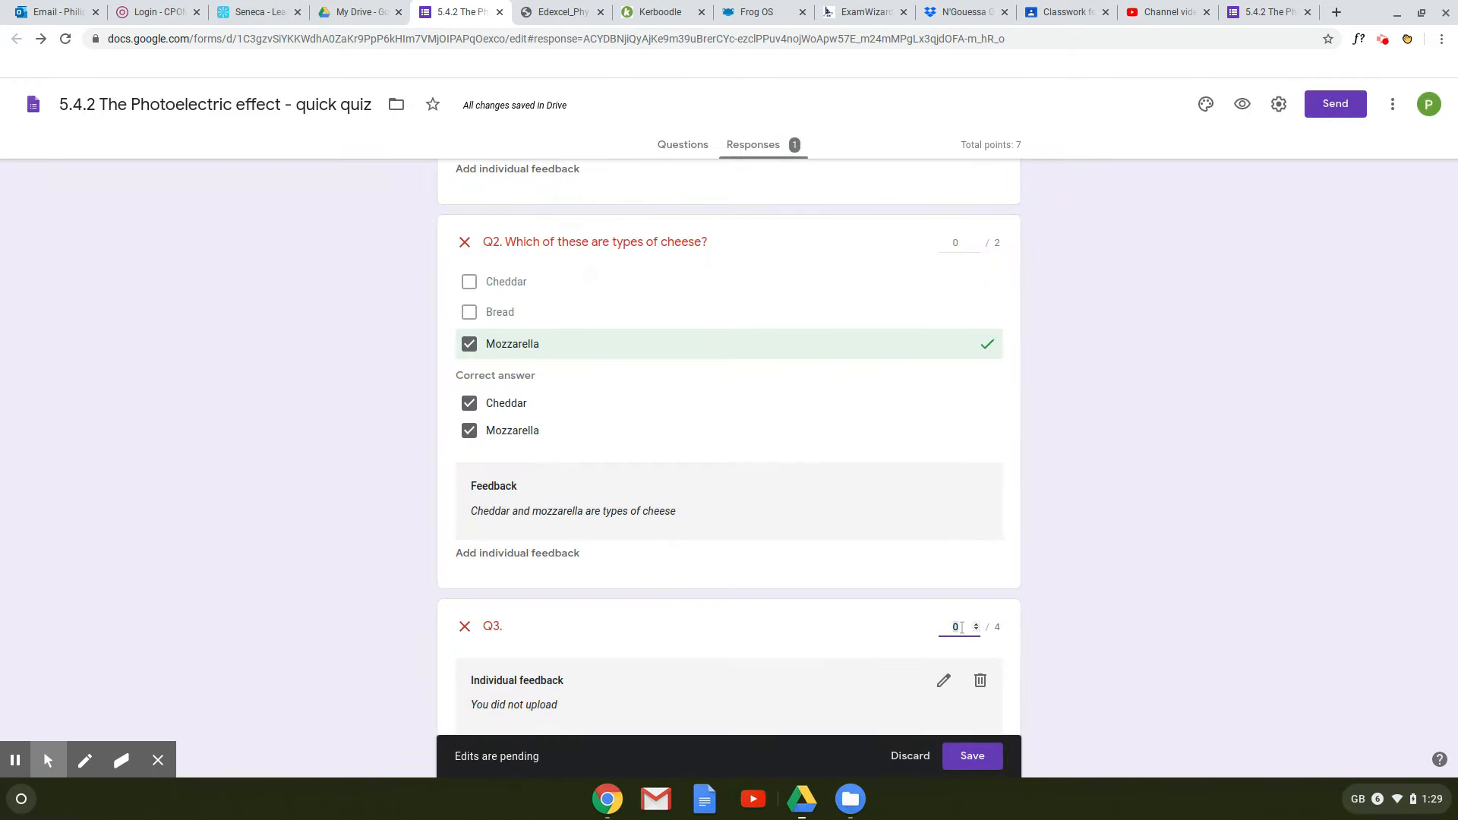
{"action": "scroll", "coordinate": [828, 628], "scroll_direction": "down", "scroll_amount": 1}
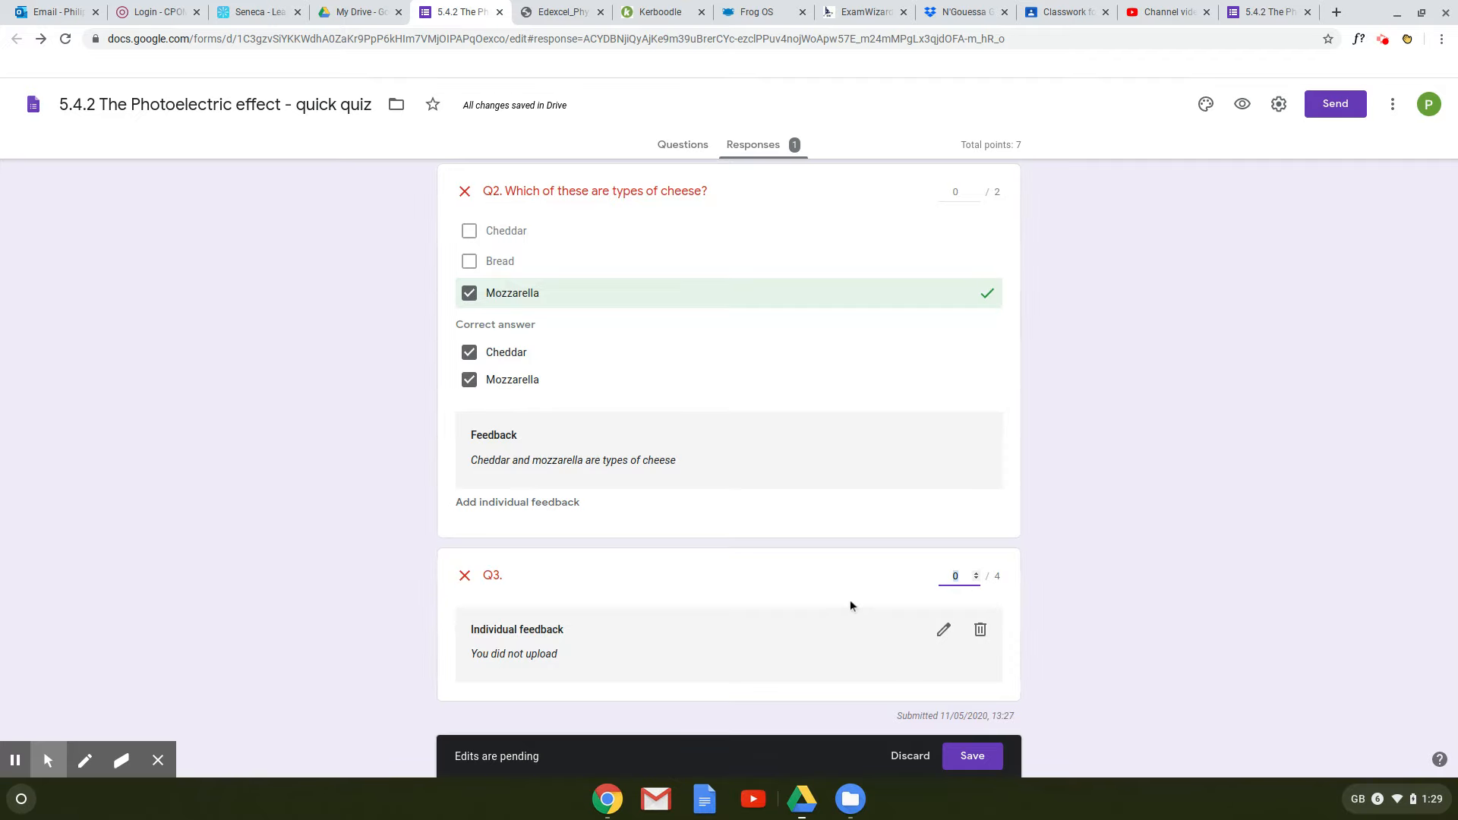
{"action": "left_click", "coordinate": [976, 574]}
{"action": "left_click", "coordinate": [977, 573]}
{"action": "left_click", "coordinate": [982, 763]}
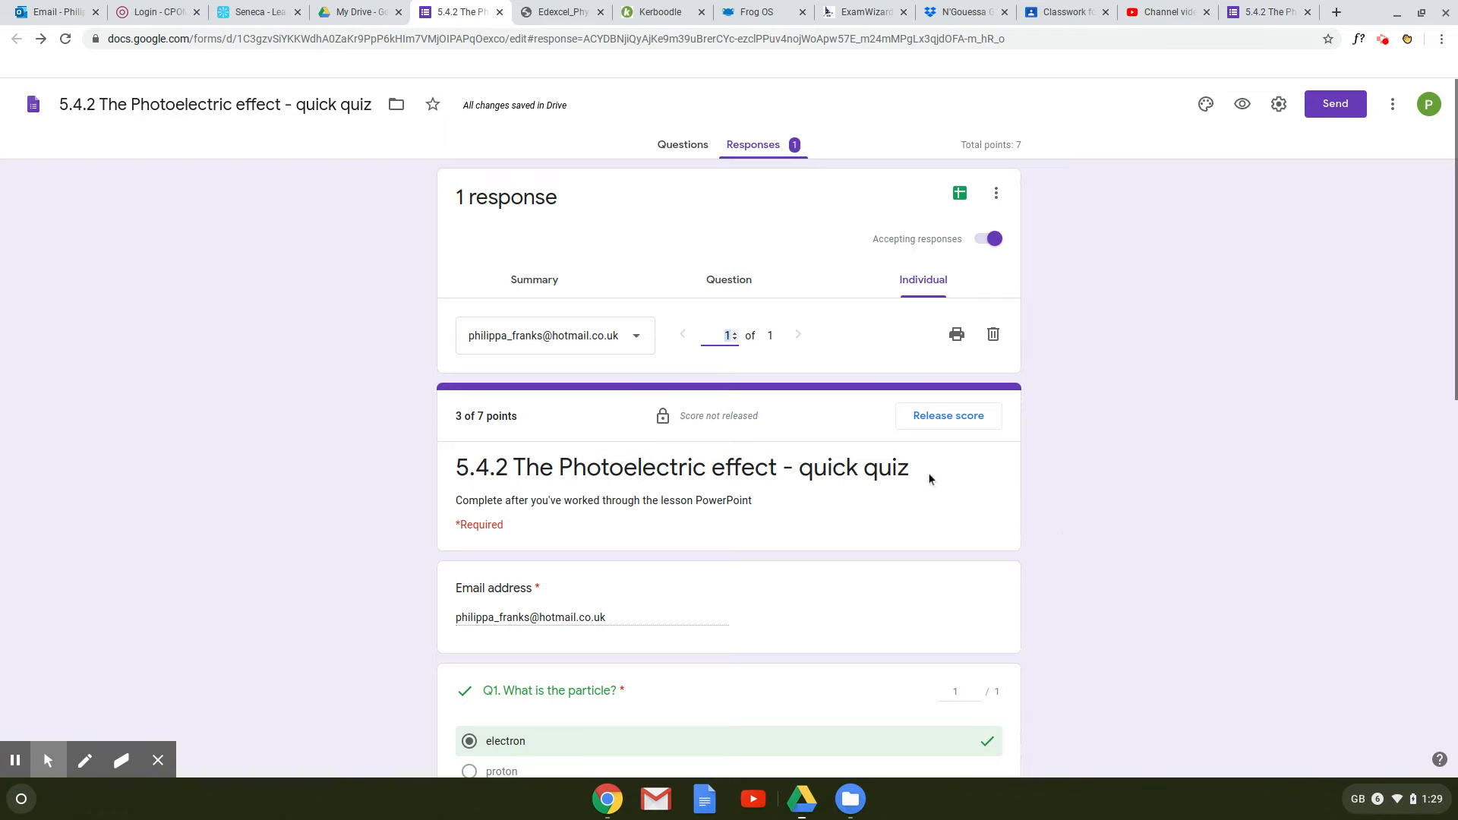
{"action": "scroll", "coordinate": [1052, 477], "scroll_direction": "down", "scroll_amount": 10}
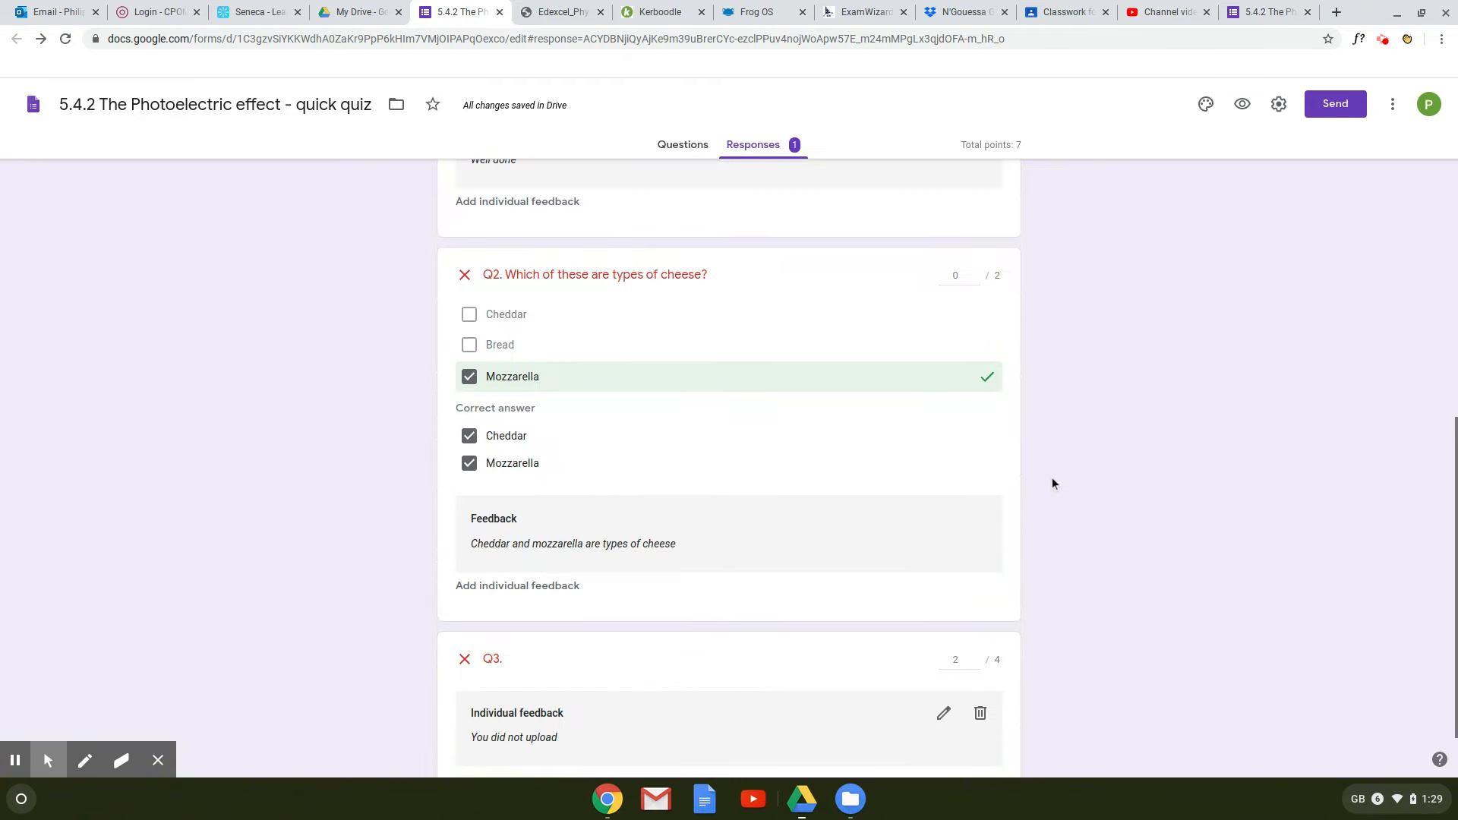
{"action": "scroll", "coordinate": [1050, 476], "scroll_direction": "up", "scroll_amount": 10}
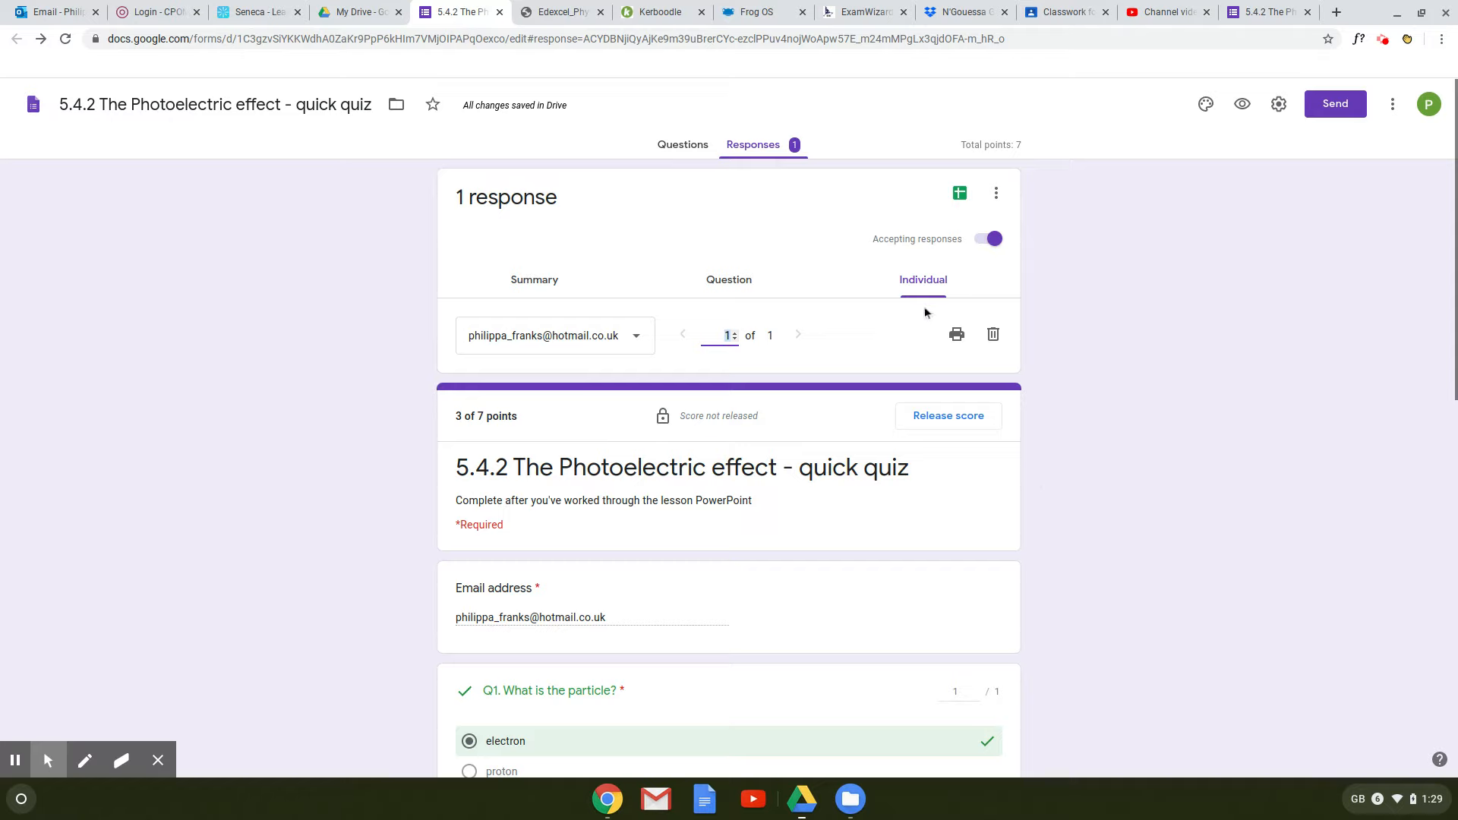
Step: Review the updated points distribution and scores in the response summary, and view the responses by question
{"action": "left_click", "coordinate": [539, 286]}
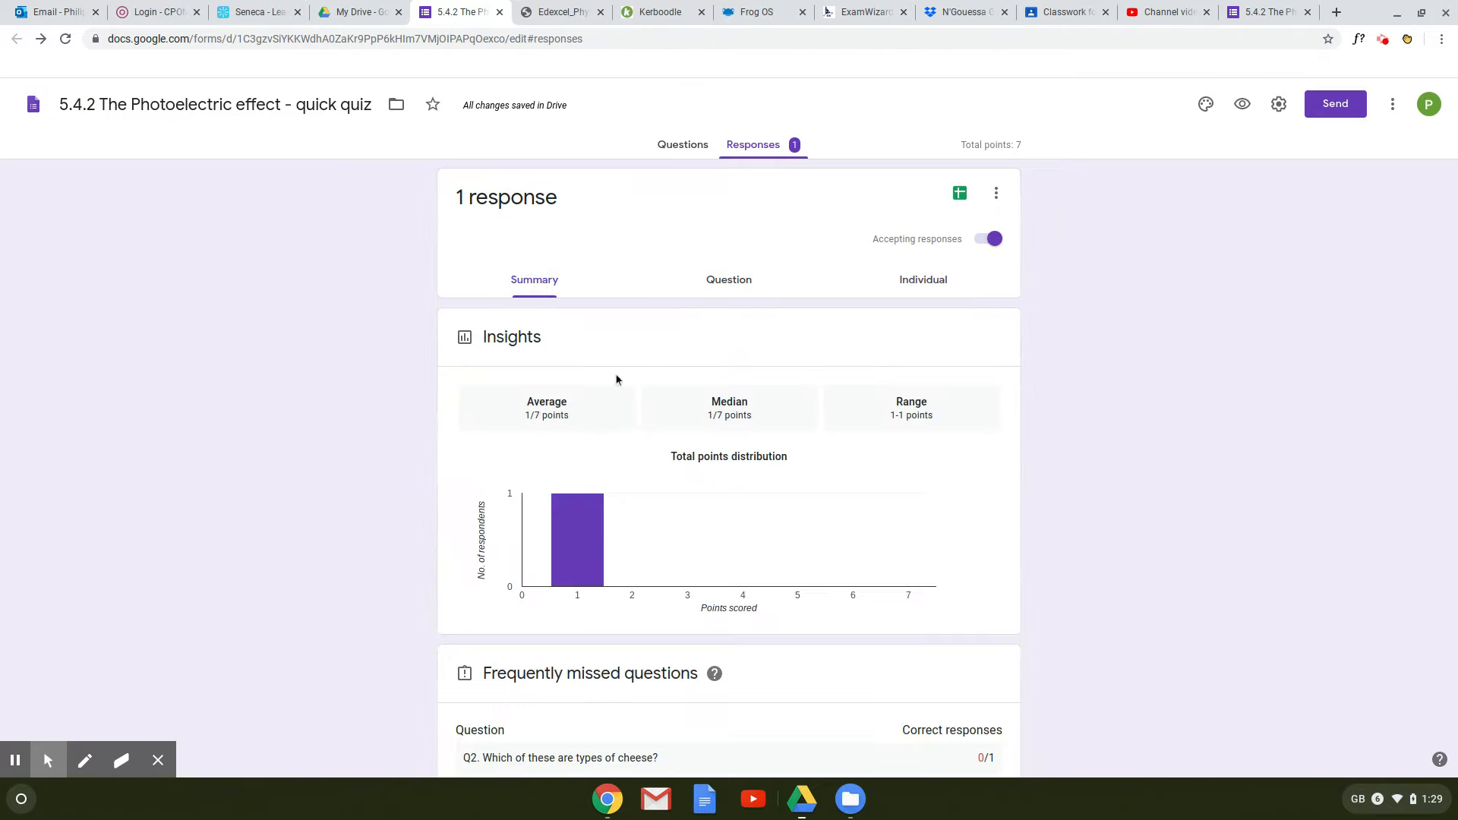
{"action": "scroll", "coordinate": [750, 444], "scroll_direction": "down", "scroll_amount": 10}
{"action": "scroll", "coordinate": [749, 441], "scroll_direction": "up", "scroll_amount": 10}
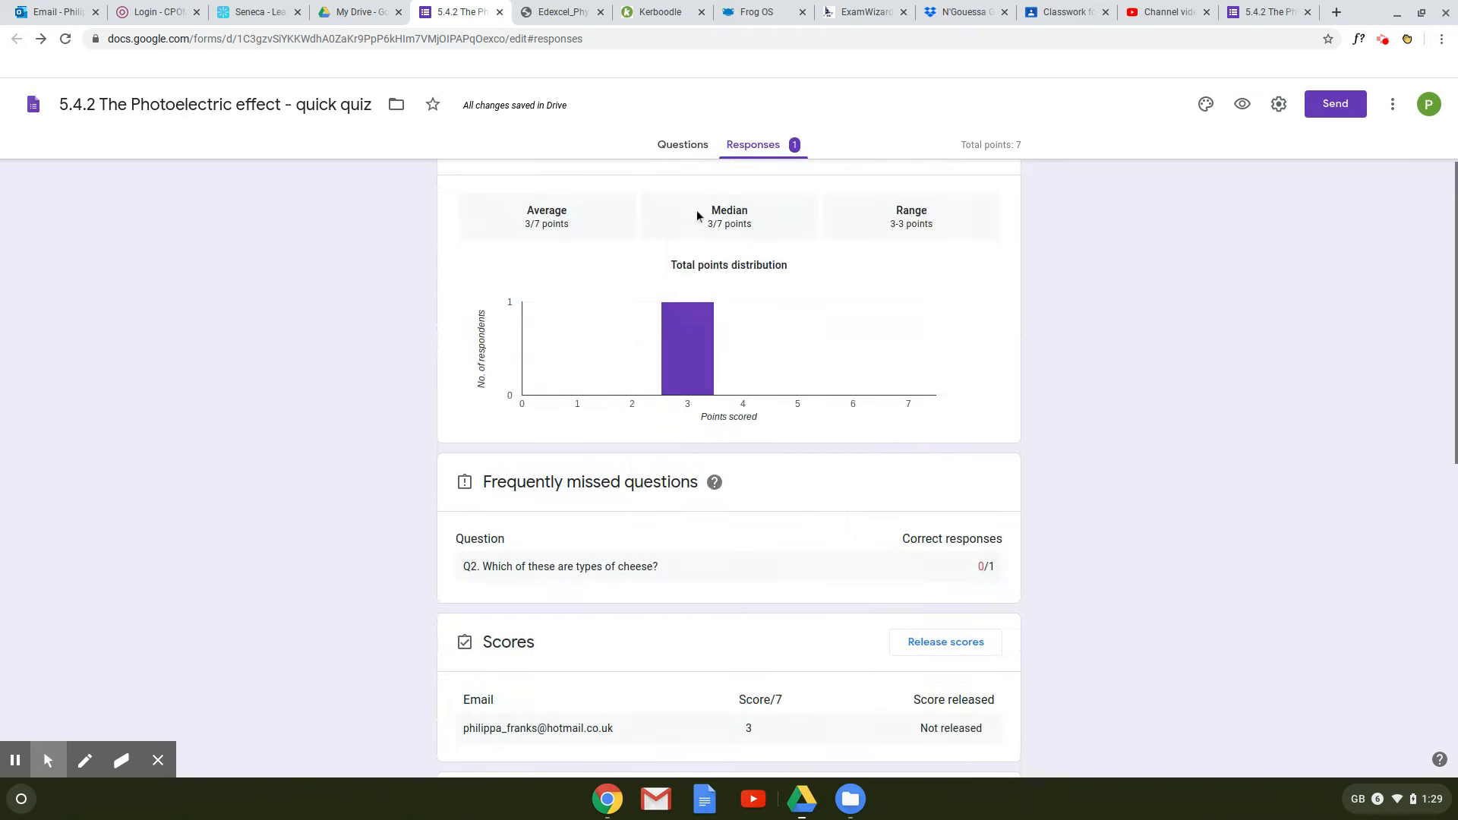
{"action": "left_click", "coordinate": [718, 281]}
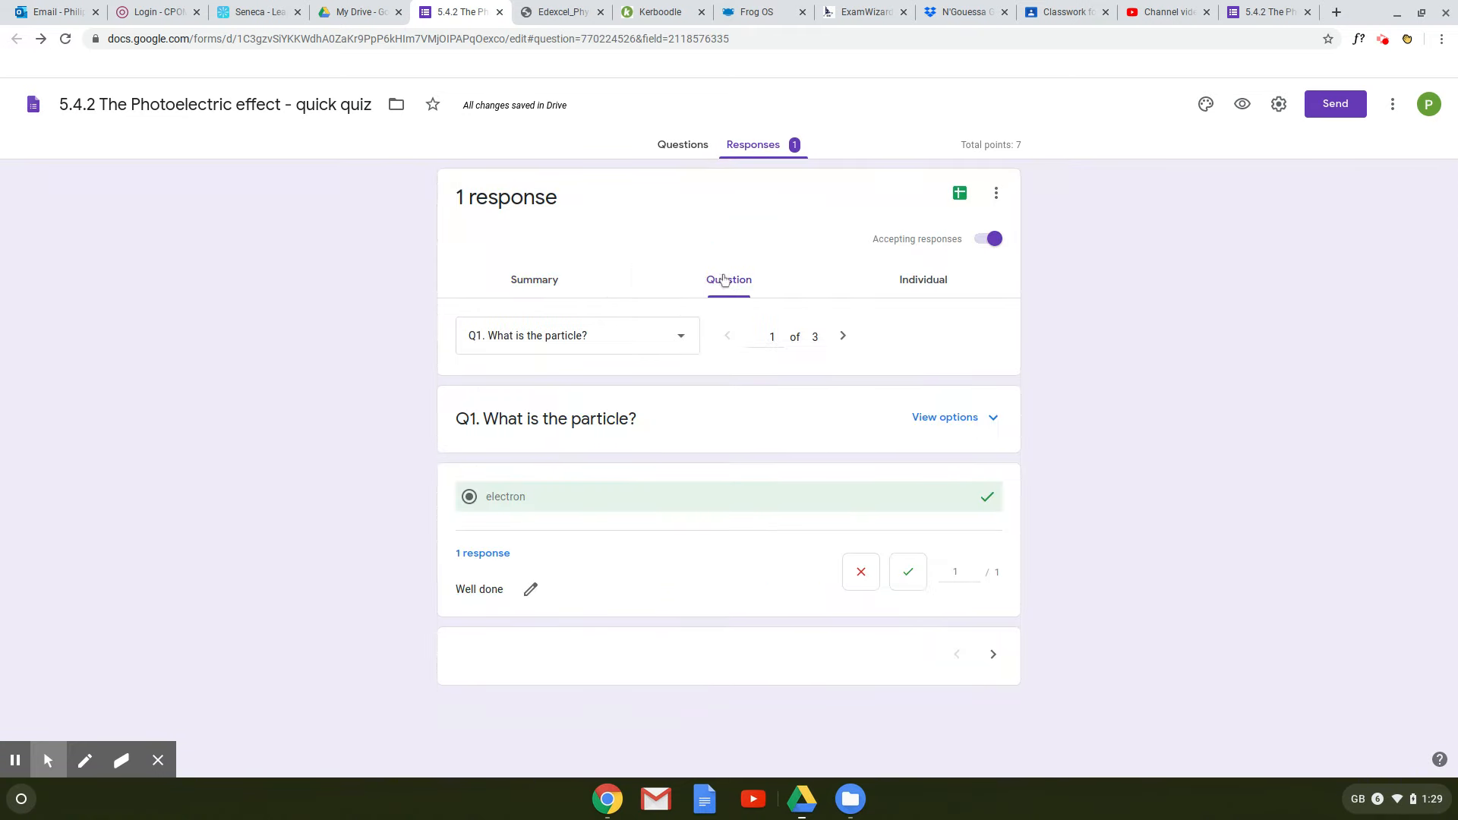
Step: Return to the individual response and recheck its marks and feedback down to Q3
{"action": "left_click", "coordinate": [916, 286]}
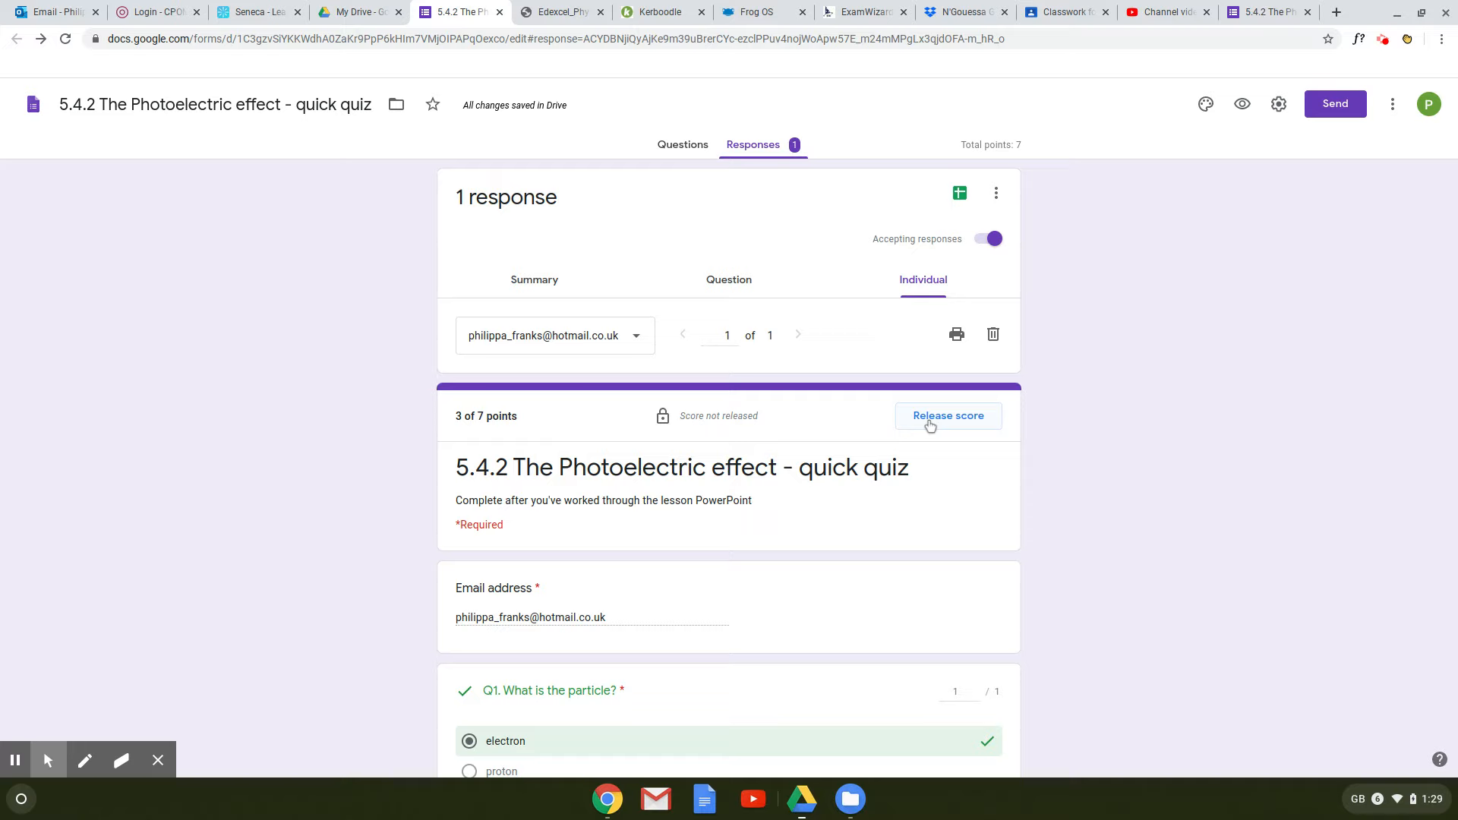
{"action": "scroll", "coordinate": [931, 456], "scroll_direction": "down", "scroll_amount": 9}
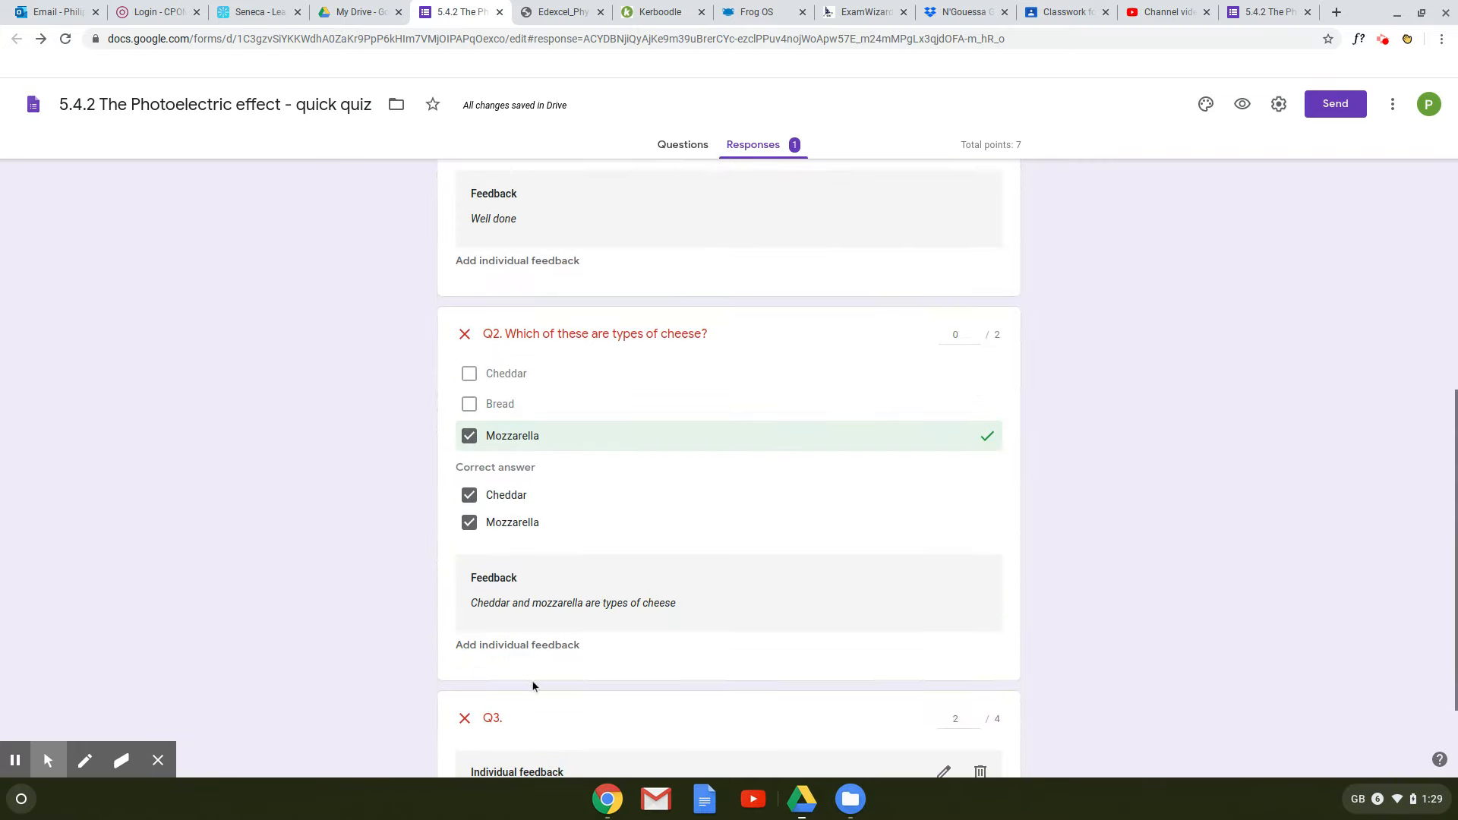
{"action": "scroll", "coordinate": [532, 681], "scroll_direction": "down", "scroll_amount": 2}
{"action": "scroll", "coordinate": [545, 659], "scroll_direction": "up", "scroll_amount": 10}
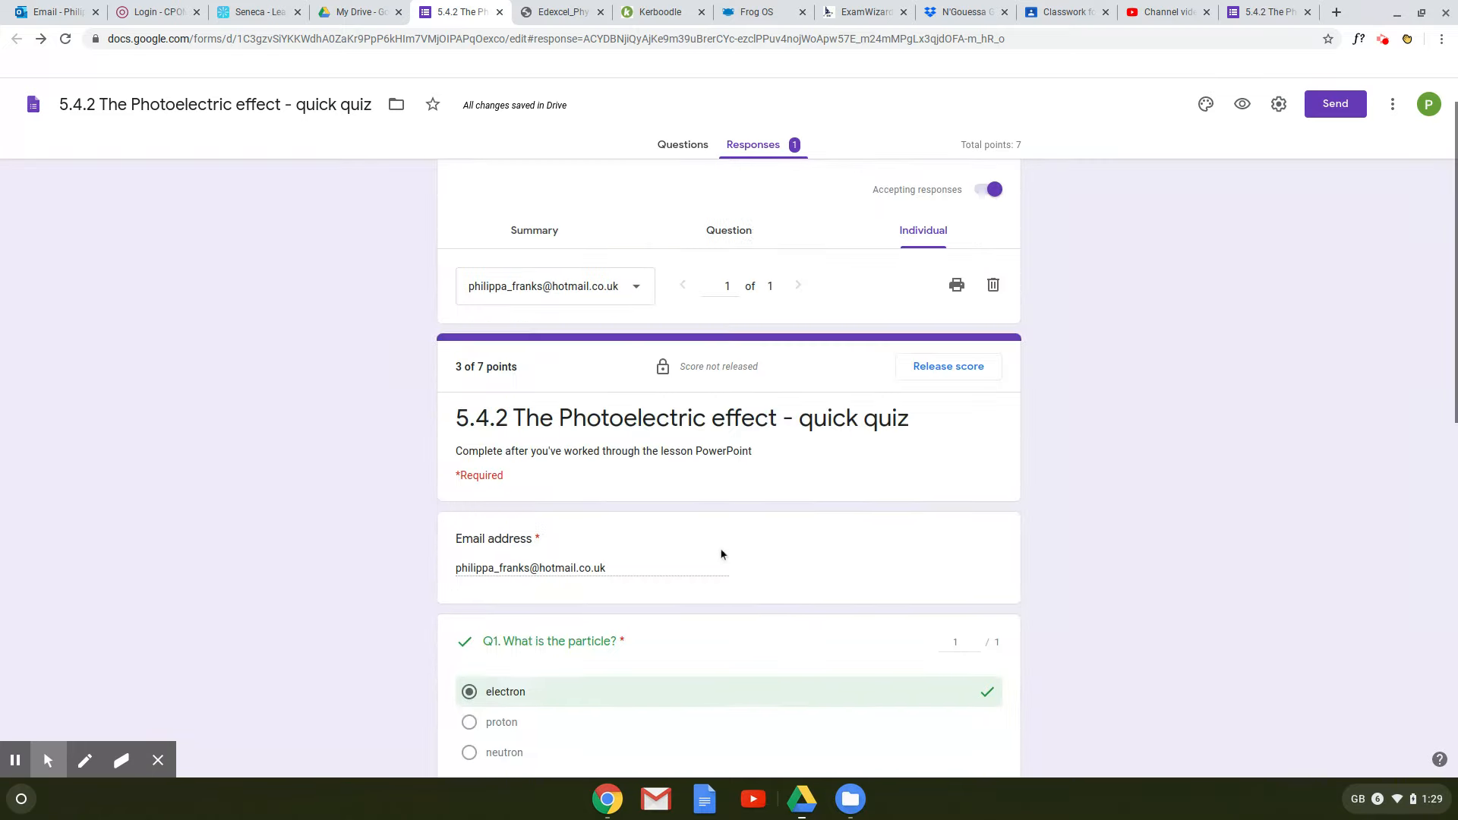
{"action": "scroll", "coordinate": [927, 417], "scroll_direction": "up", "scroll_amount": 1}
Step: Start releasing the score to all respondents with the message "Dear", and cancel the release
{"action": "left_click", "coordinate": [928, 415]}
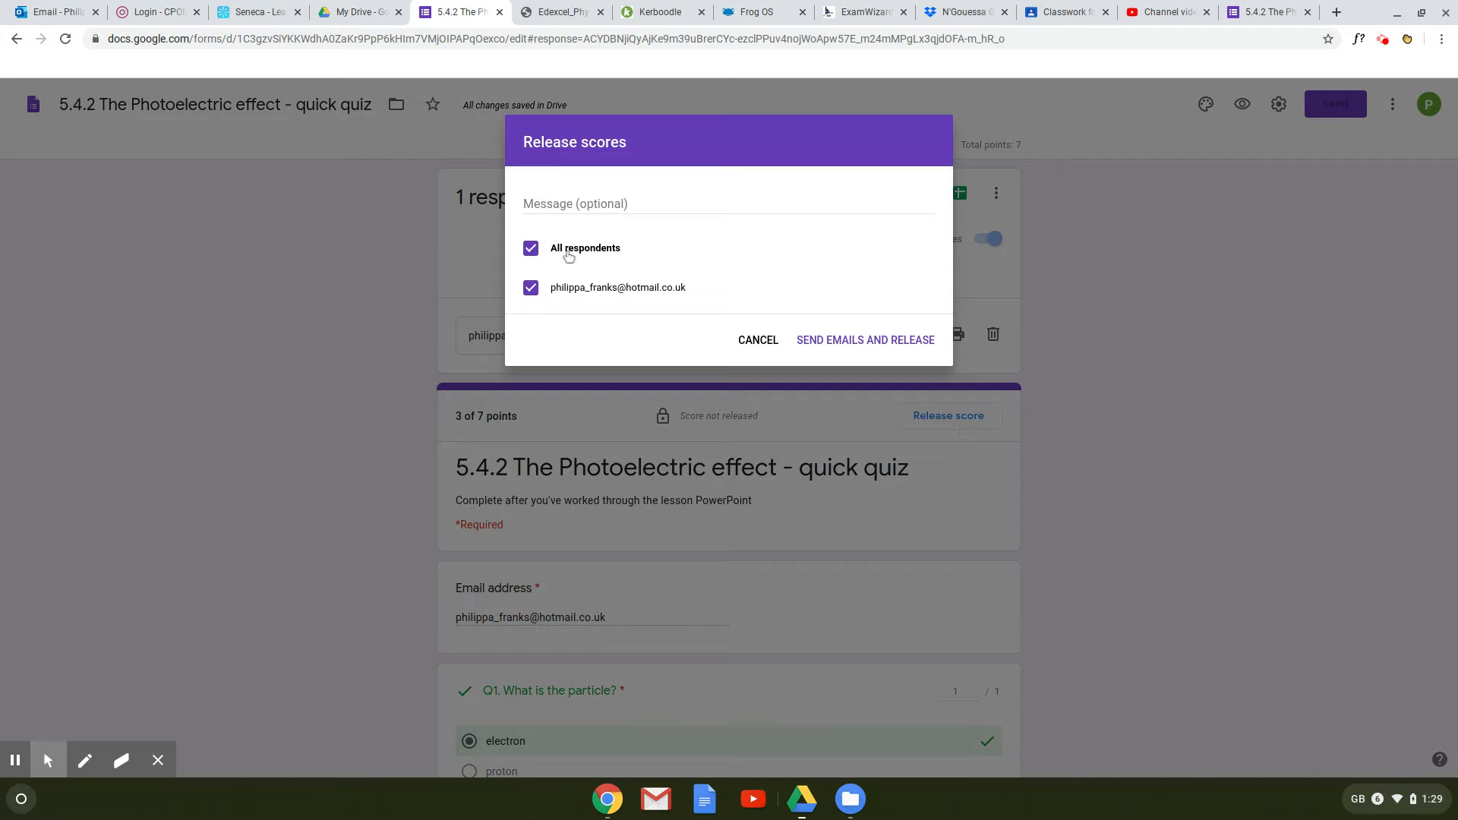
{"action": "left_click", "coordinate": [673, 206]}
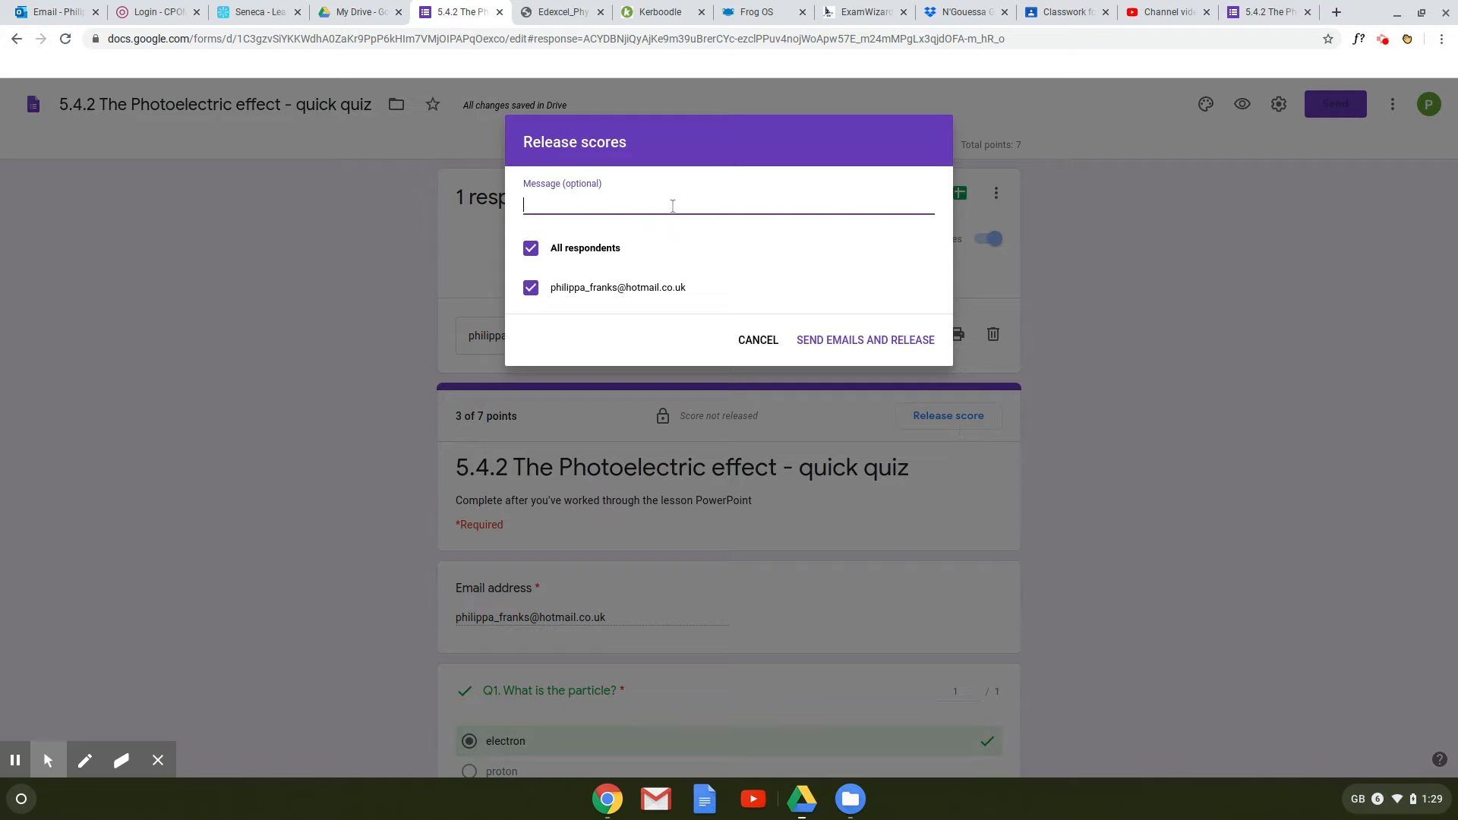
{"action": "type", "text": "Dear"}
{"action": "left_click", "coordinate": [772, 340]}
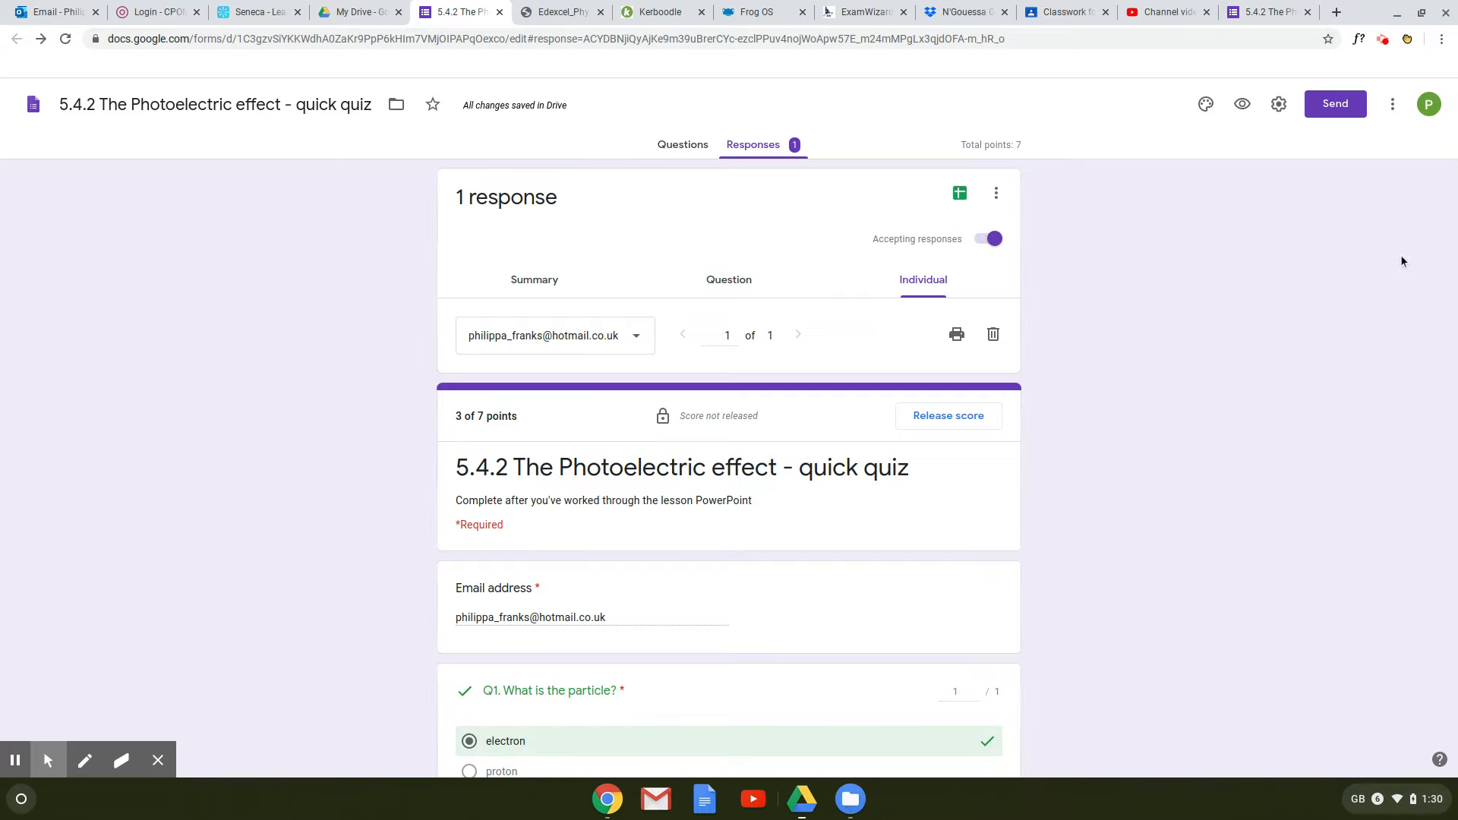
{"action": "left_click", "coordinate": [1382, 38]}
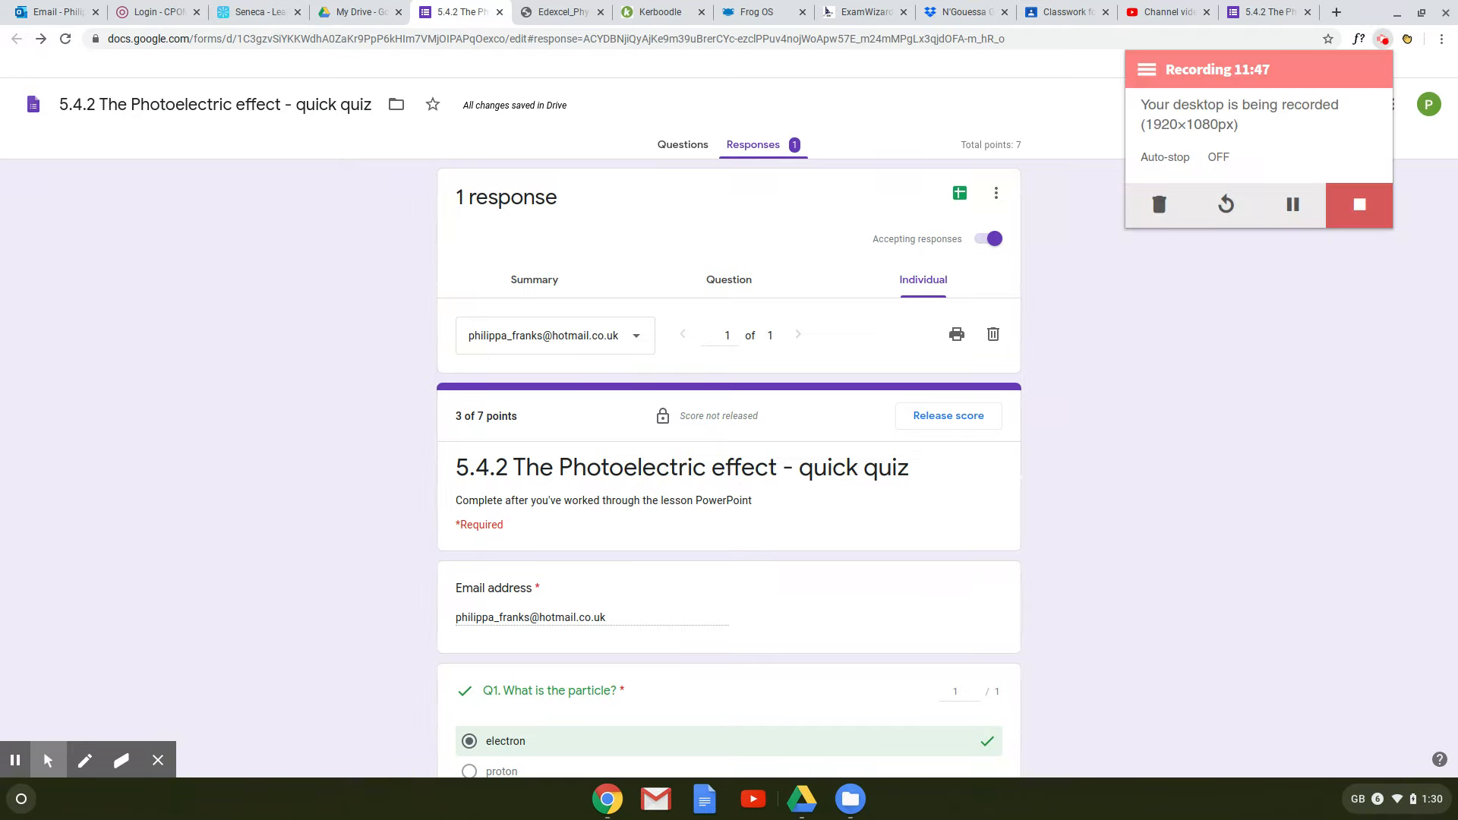